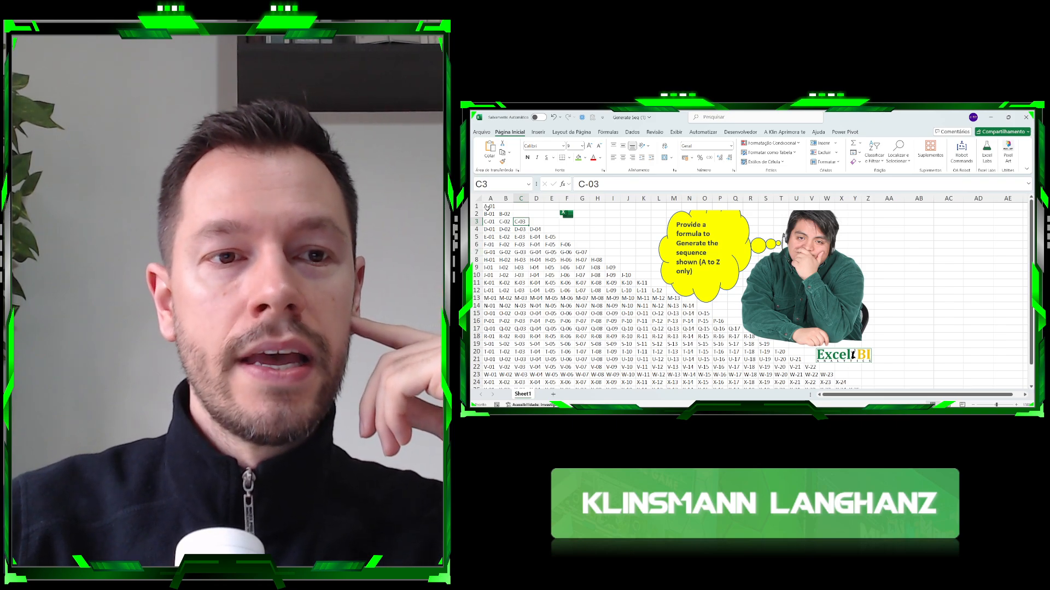
Examine the triangular letter-number sequence on Sheet1, cell by cell in the first rows and across row 26.
{"action": "scroll", "coordinate": [580, 245], "scroll_direction": "down", "scroll_amount": 1}
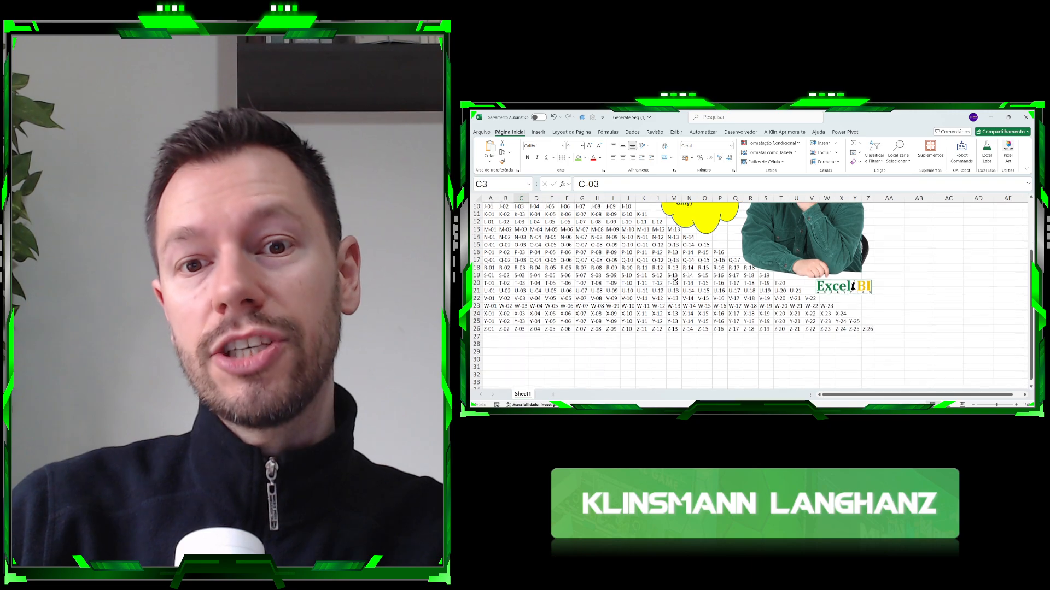
{"action": "scroll", "coordinate": [580, 245], "scroll_direction": "up", "scroll_amount": 1}
{"action": "scroll", "coordinate": [540, 236], "scroll_direction": "down", "scroll_amount": 5}
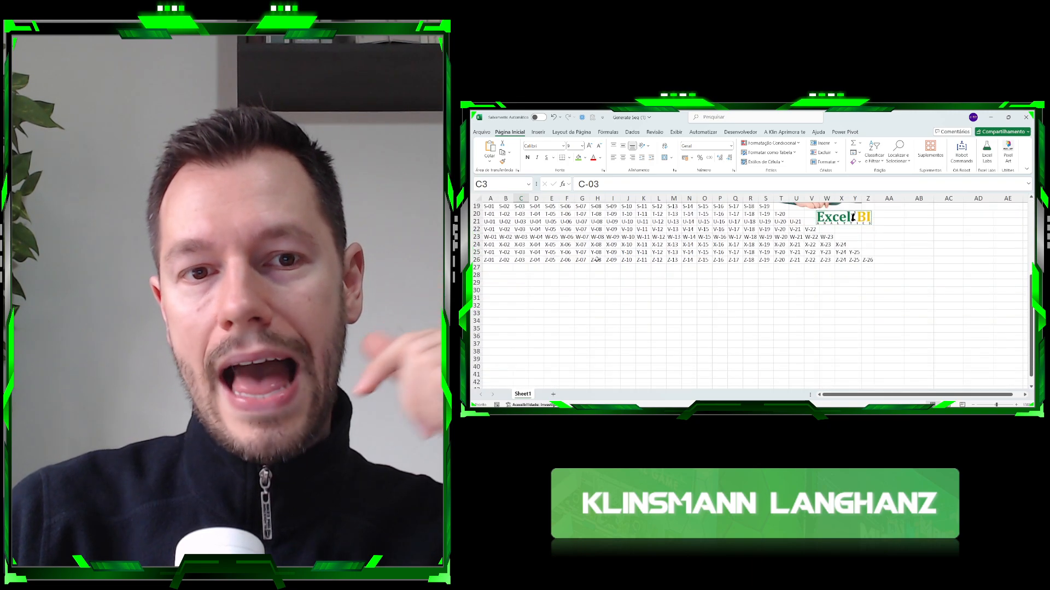
{"action": "scroll", "coordinate": [540, 236], "scroll_direction": "up", "scroll_amount": 5}
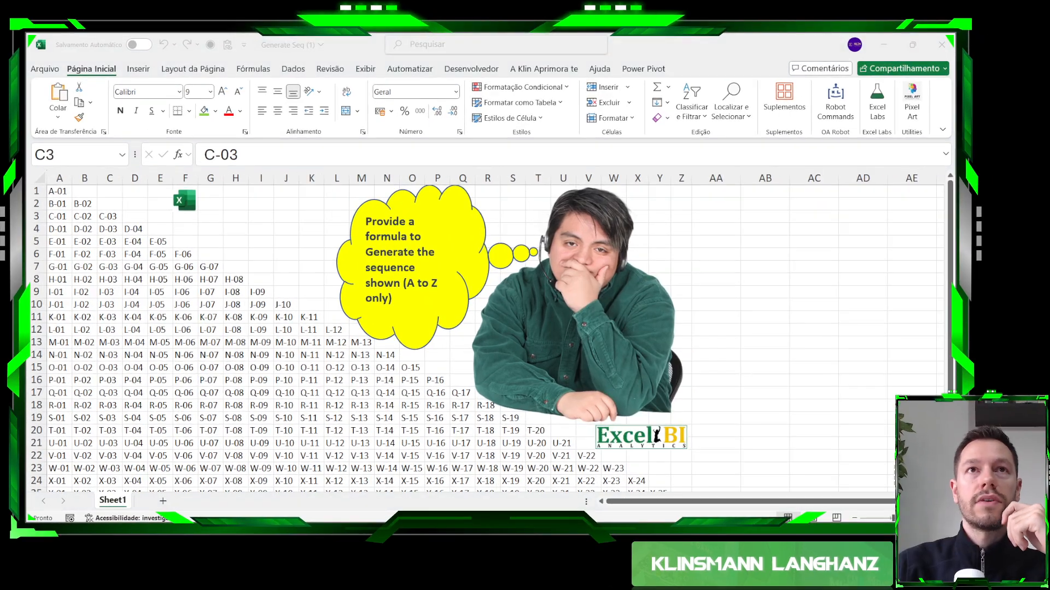
{"action": "left_click", "coordinate": [57, 191]}
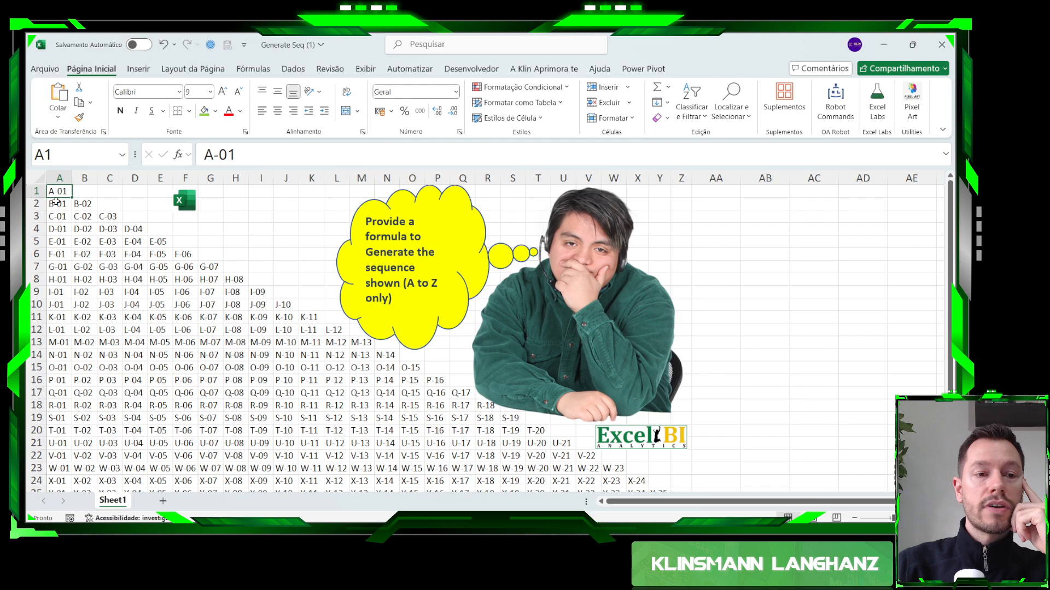
{"action": "left_click", "coordinate": [57, 202]}
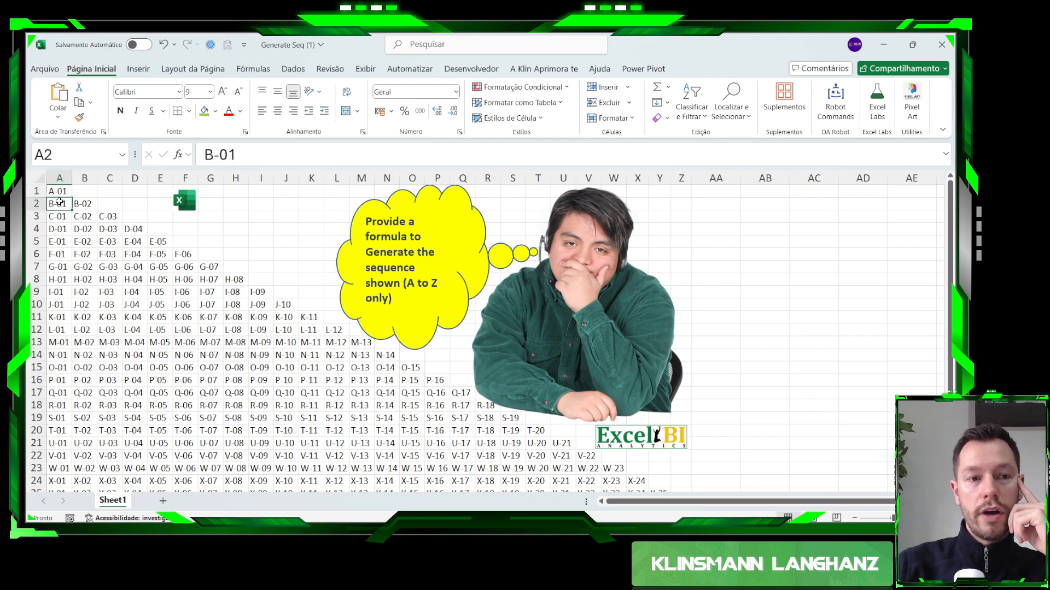
{"action": "left_click_drag", "start_coordinate": [57, 202], "coordinate": [80, 204]}
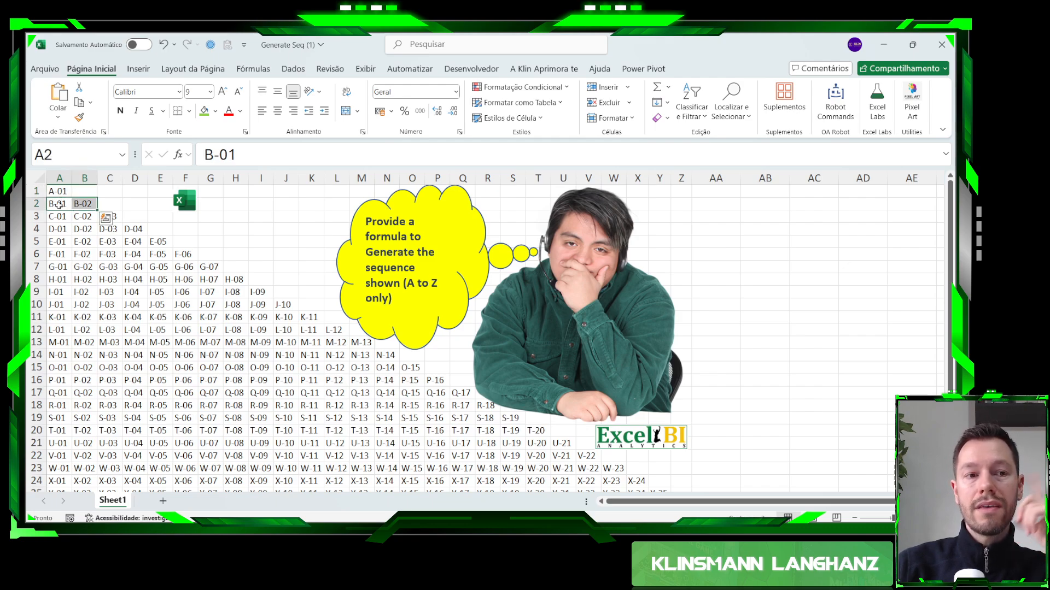
{"action": "left_click", "coordinate": [57, 192]}
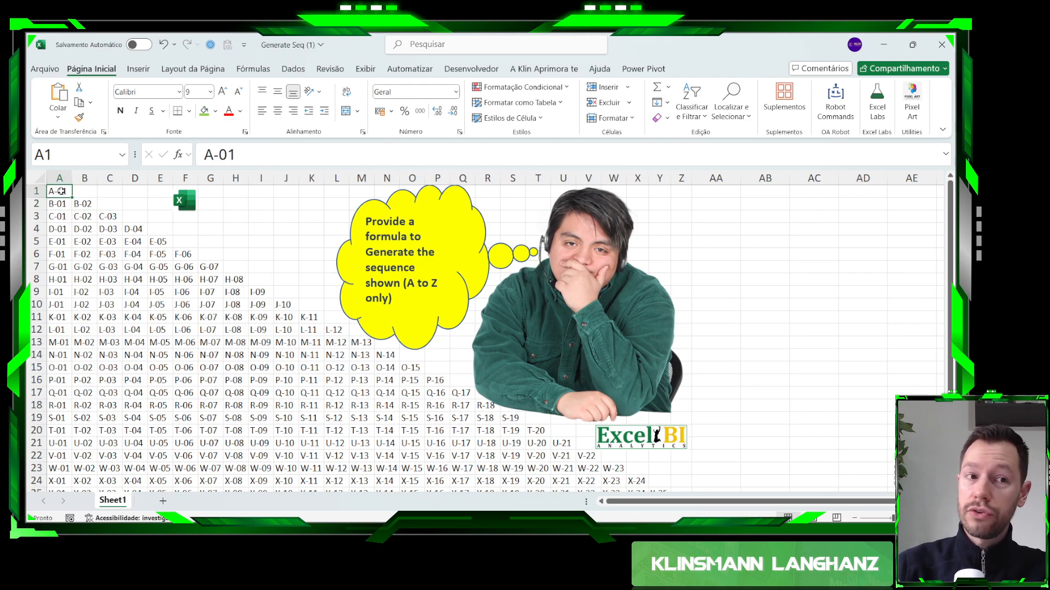
{"action": "left_click", "coordinate": [57, 203]}
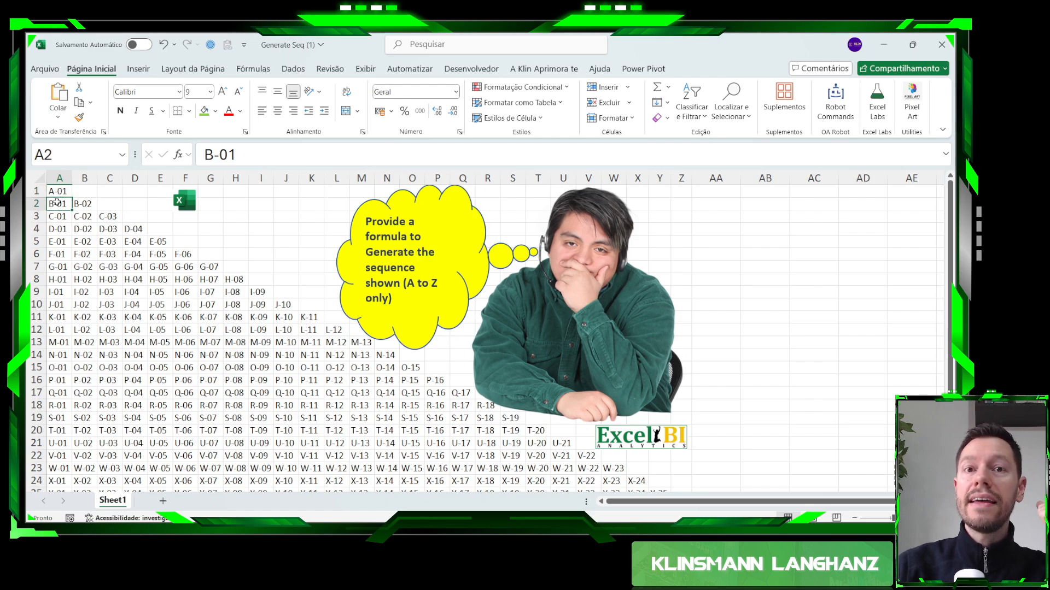
{"action": "left_click", "coordinate": [82, 203]}
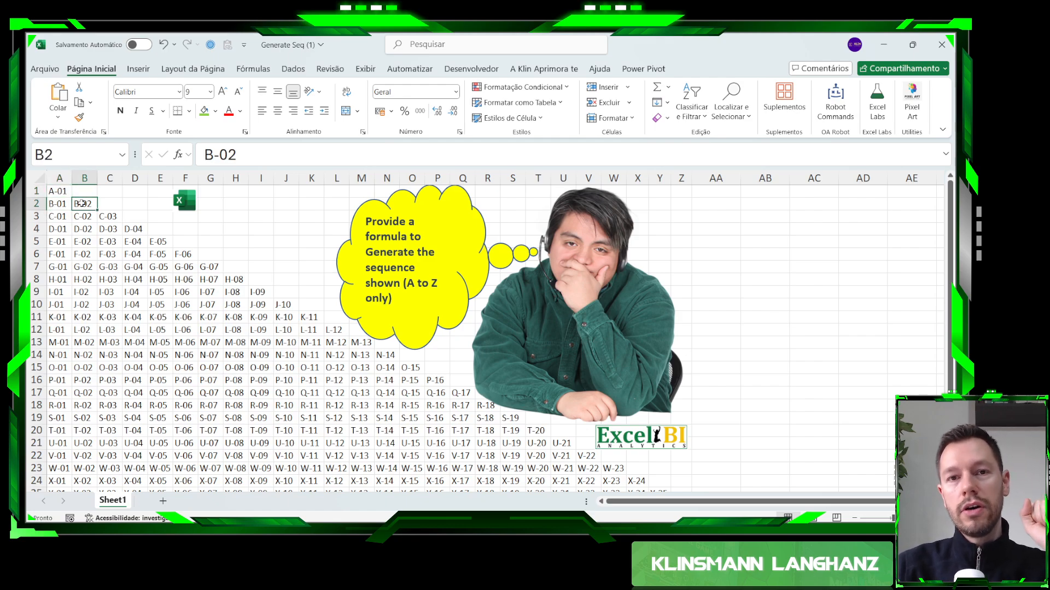
{"action": "left_click", "coordinate": [57, 216]}
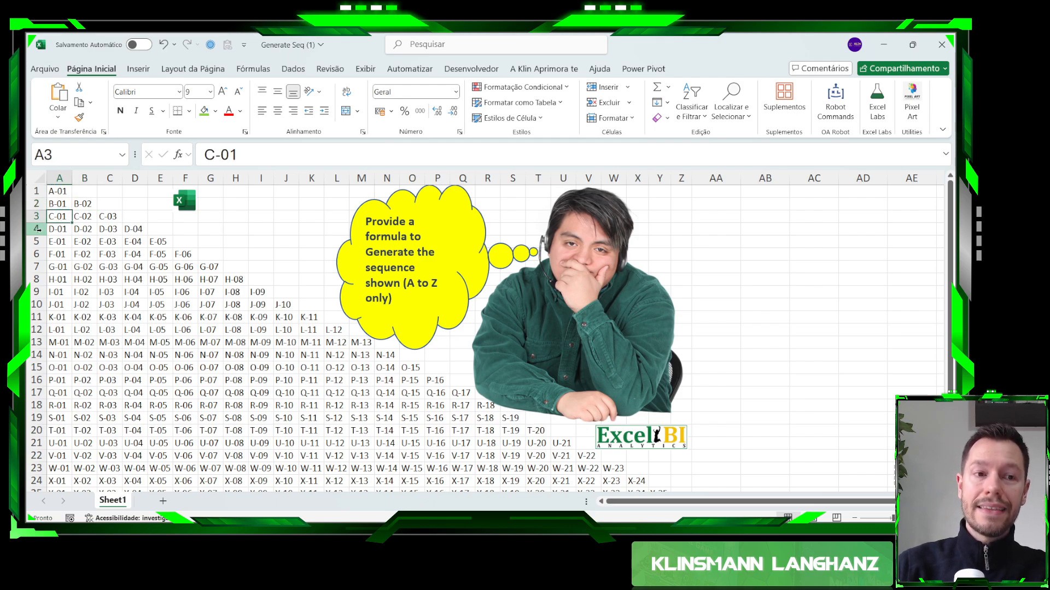
{"action": "left_click", "coordinate": [80, 218]}
{"action": "left_click", "coordinate": [105, 220]}
{"action": "left_click", "coordinate": [57, 228]}
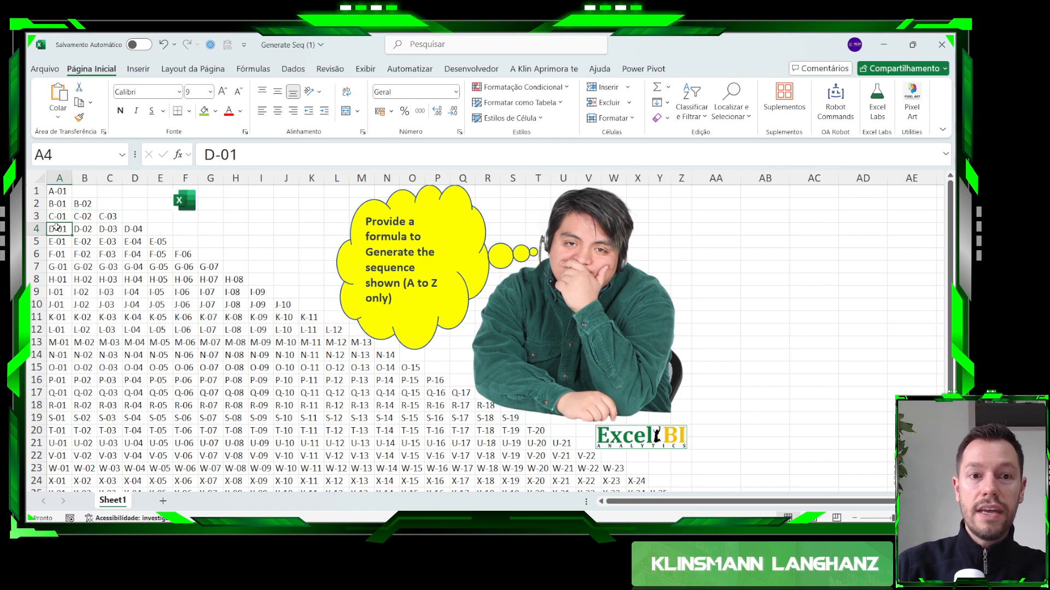
{"action": "left_click", "coordinate": [86, 229]}
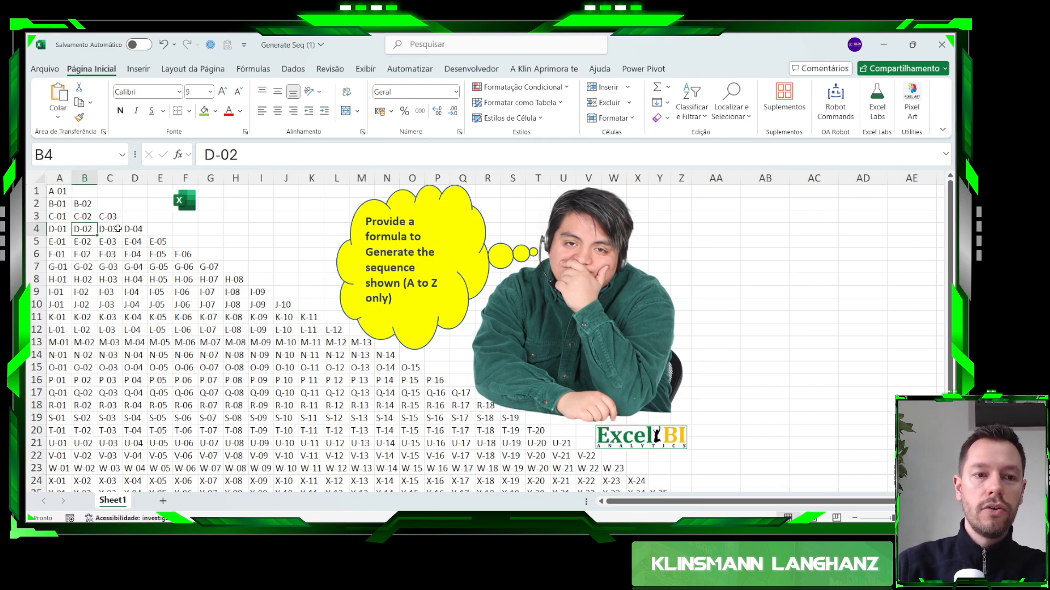
{"action": "left_click", "coordinate": [118, 228]}
{"action": "left_click", "coordinate": [127, 229]}
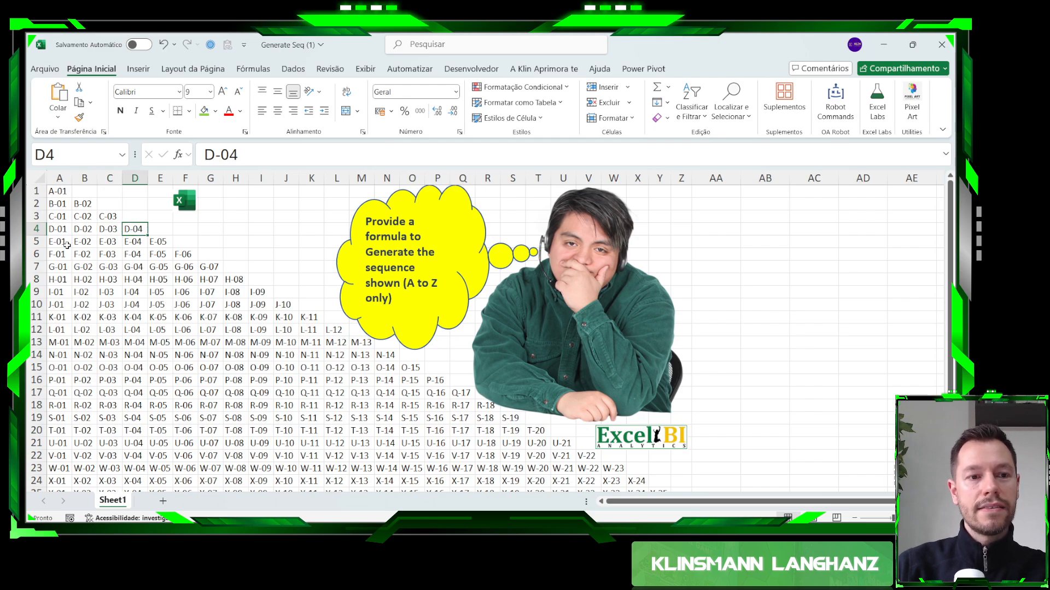
{"action": "scroll", "coordinate": [66, 244], "scroll_direction": "down", "scroll_amount": 3}
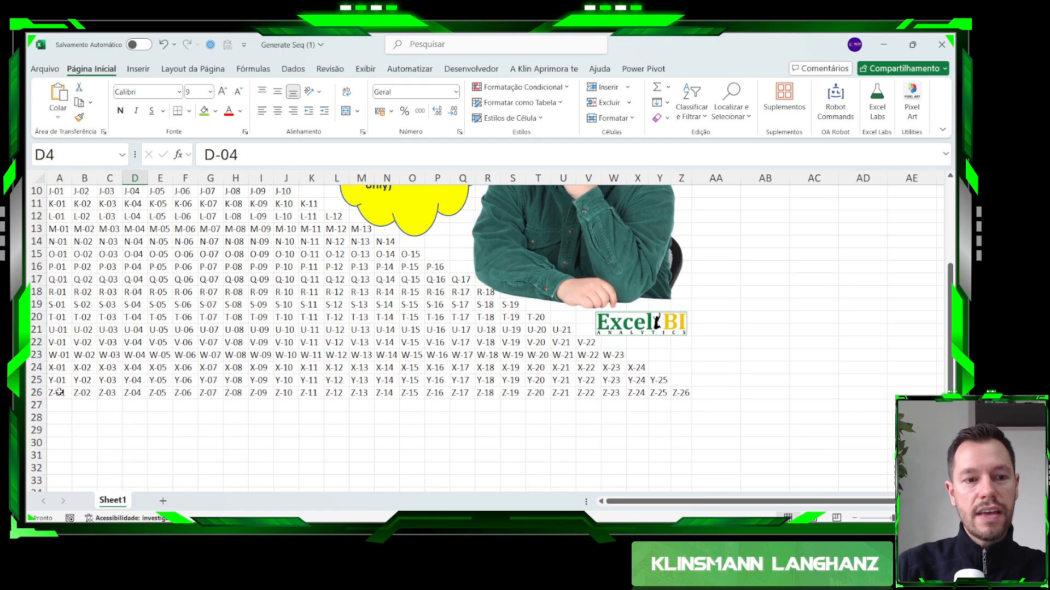
{"action": "left_click_drag", "start_coordinate": [59, 392], "coordinate": [690, 395]}
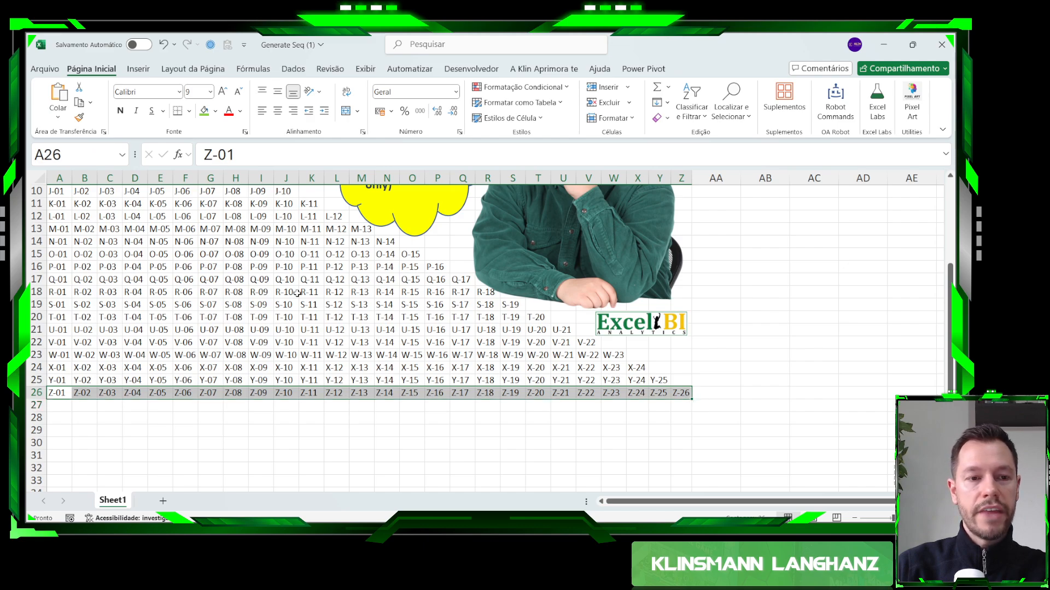
{"action": "scroll", "coordinate": [296, 294], "scroll_direction": "up", "scroll_amount": 3}
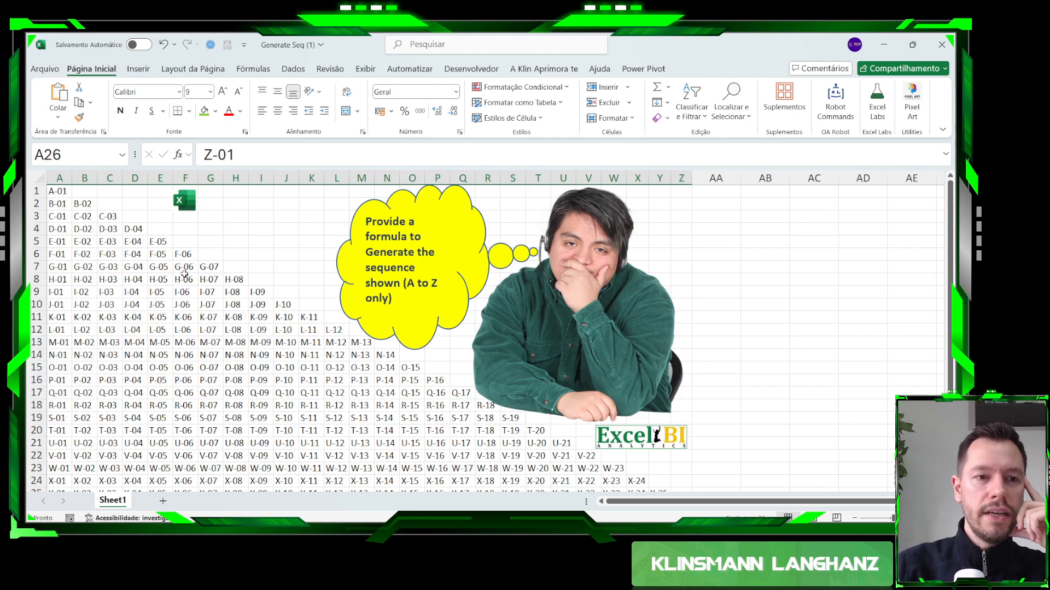
{"action": "left_click_drag", "start_coordinate": [53, 196], "coordinate": [249, 306]}
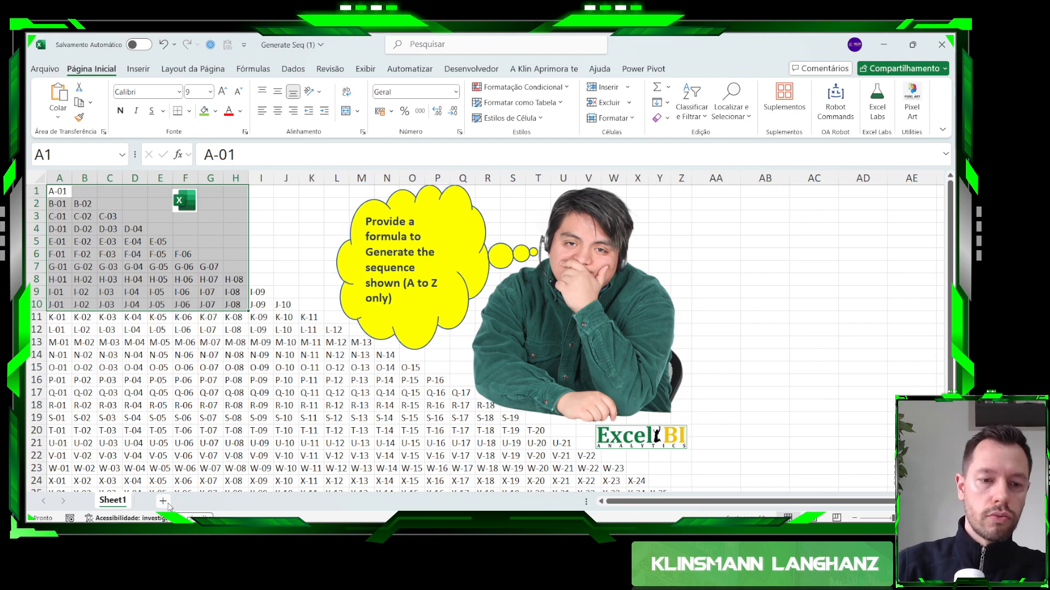
Add a new worksheet, then fill cell A1 with yellow and enter 5 in it.
{"action": "left_click", "coordinate": [163, 501]}
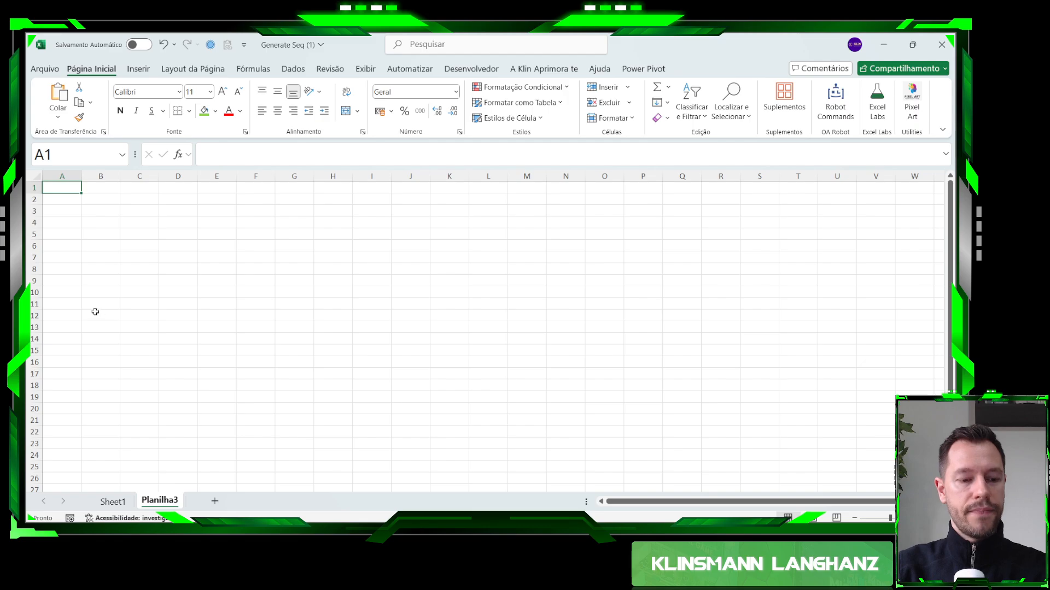
{"action": "scroll", "coordinate": [95, 312], "scroll_direction": "up", "scroll_amount": 3}
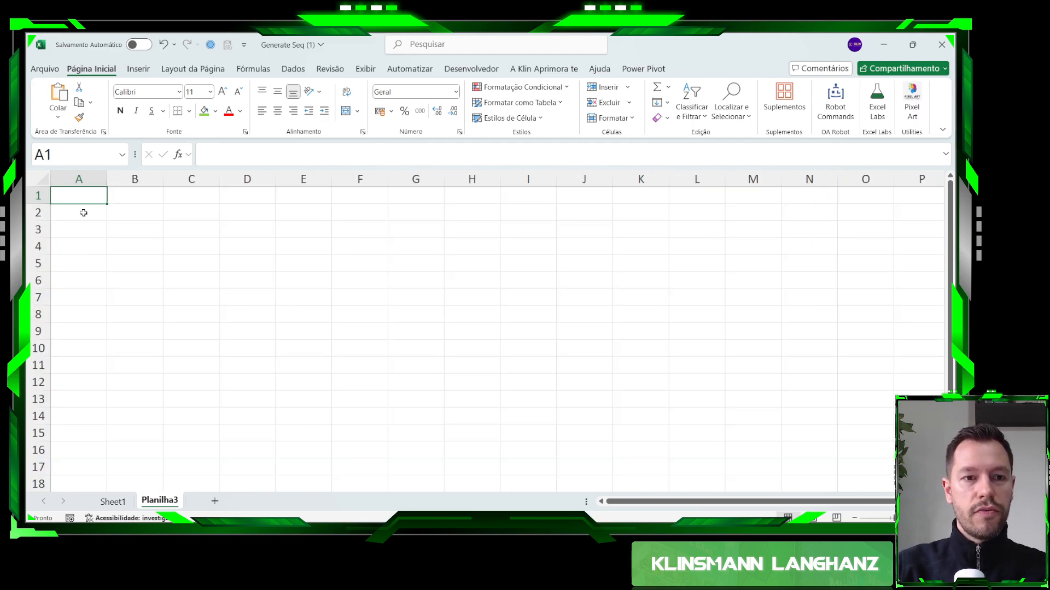
{"action": "left_click", "coordinate": [215, 111]}
{"action": "left_click", "coordinate": [232, 250]}
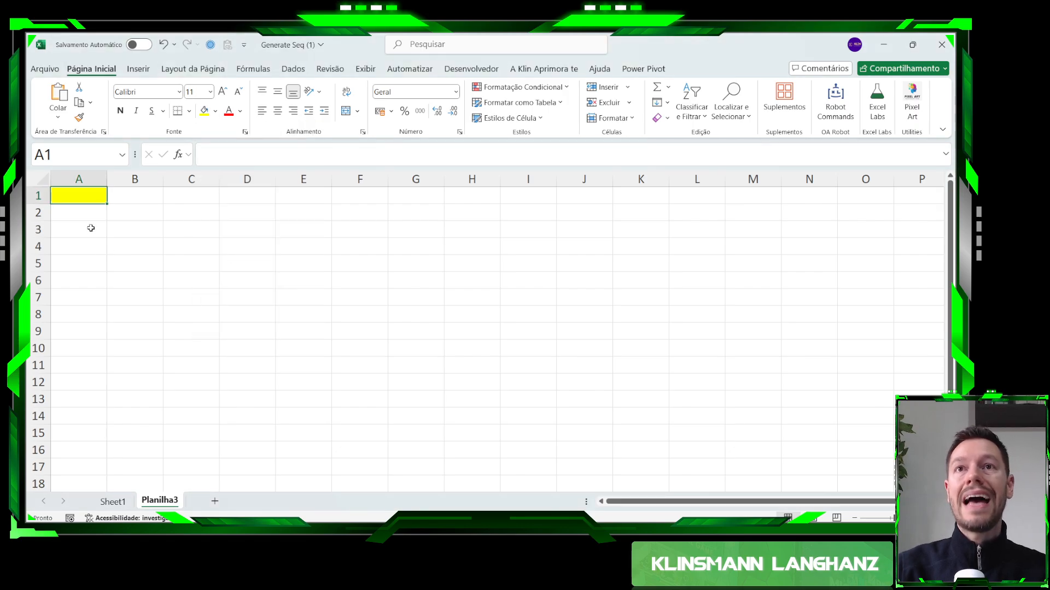
{"action": "type", "text": "5"}
{"action": "key", "text": "Return"}
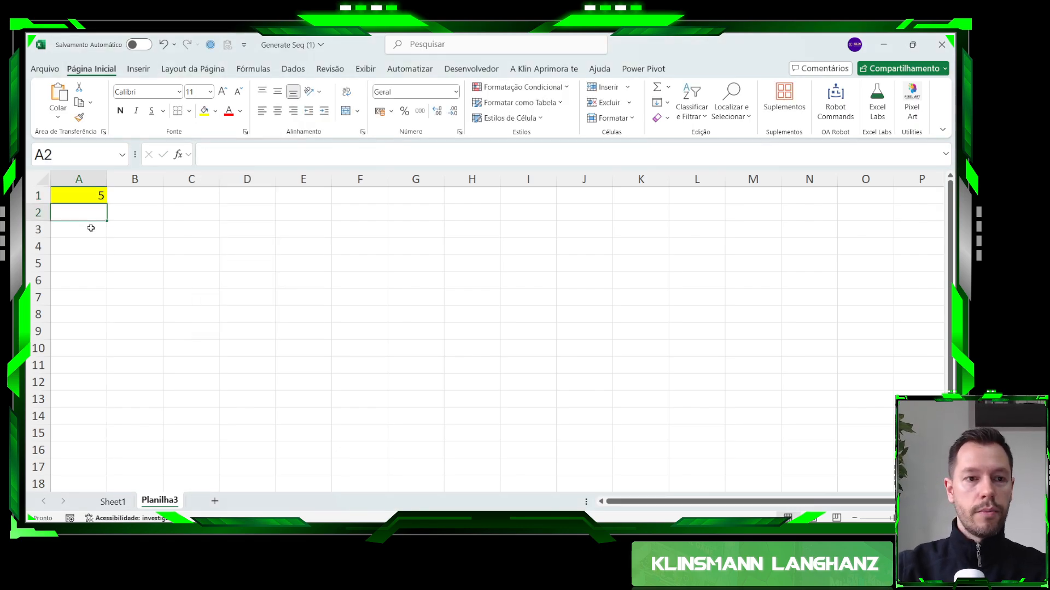
Center the contents of all cells on the new worksheet horizontally.
{"action": "left_click_drag", "start_coordinate": [93, 189], "coordinate": [684, 220]}
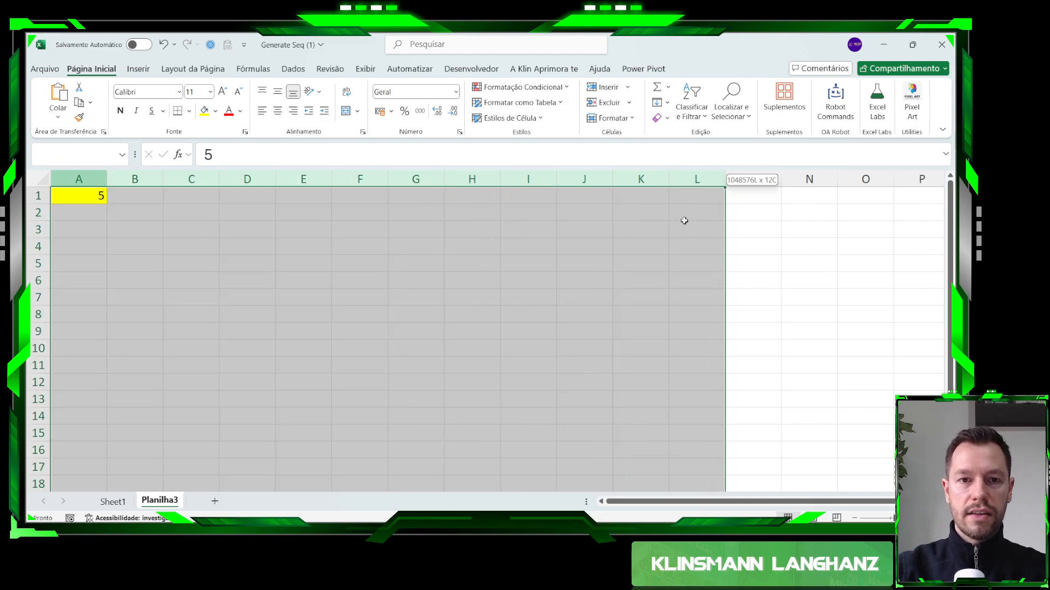
{"action": "left_click", "coordinate": [39, 179]}
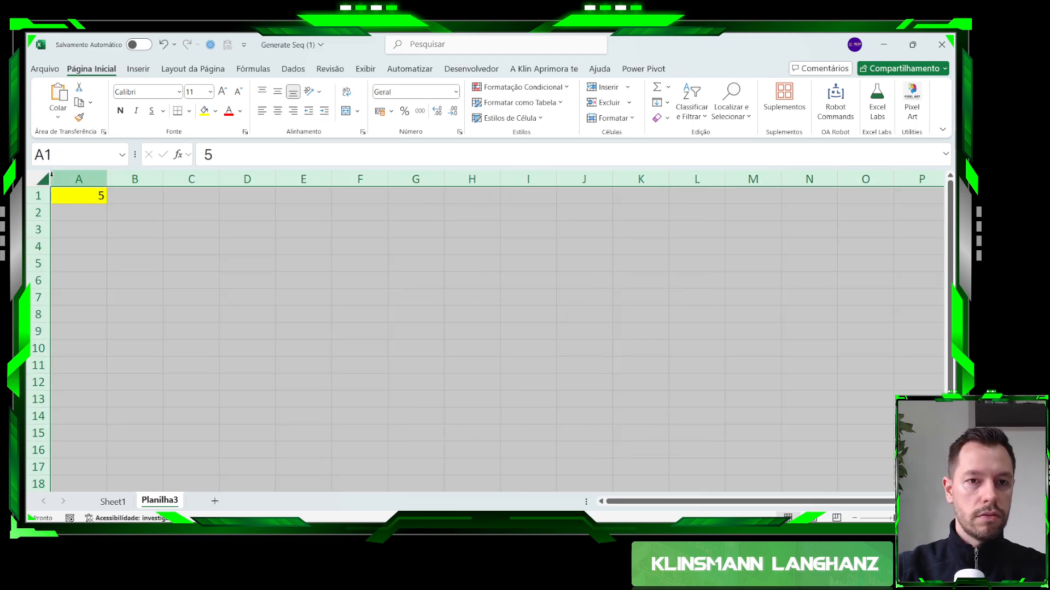
{"action": "left_click", "coordinate": [278, 111]}
{"action": "left_click", "coordinate": [170, 243]}
Enter the formula =SEQUÊNCIA(A1) in cell A2 to generate a vertical number sequence driven by A1.
{"action": "left_click", "coordinate": [98, 216]}
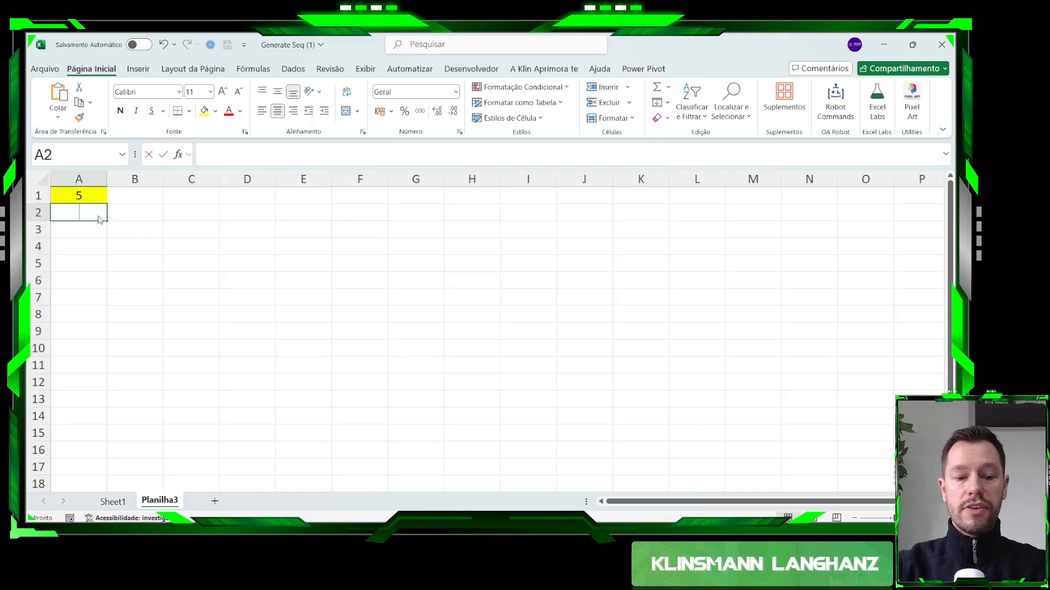
{"action": "type", "text": "=seq"}
{"action": "key", "text": "Tab"}
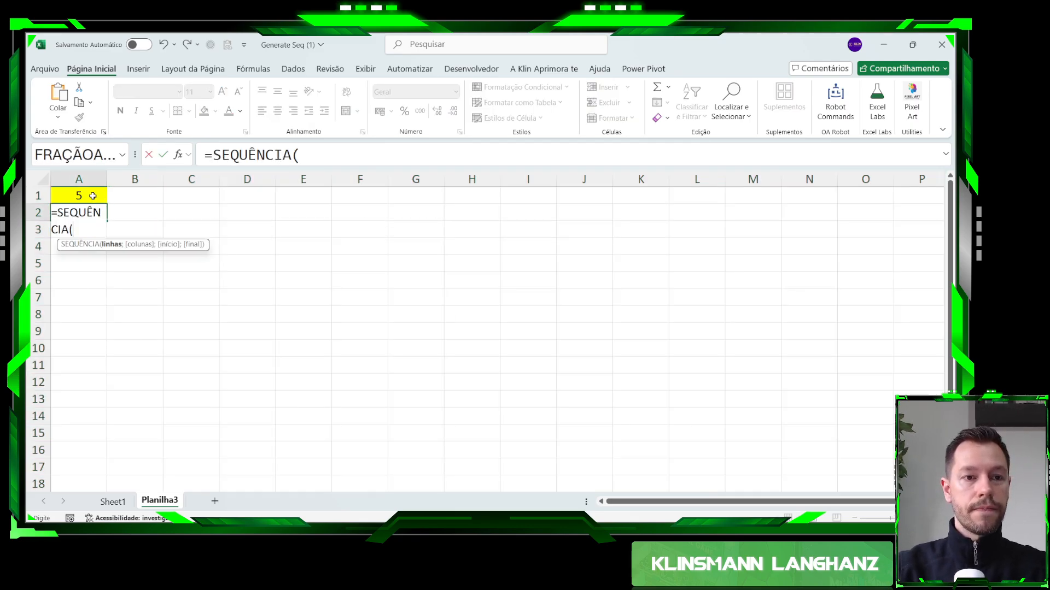
{"action": "left_click", "coordinate": [89, 196]}
{"action": "key", "text": "Return"}
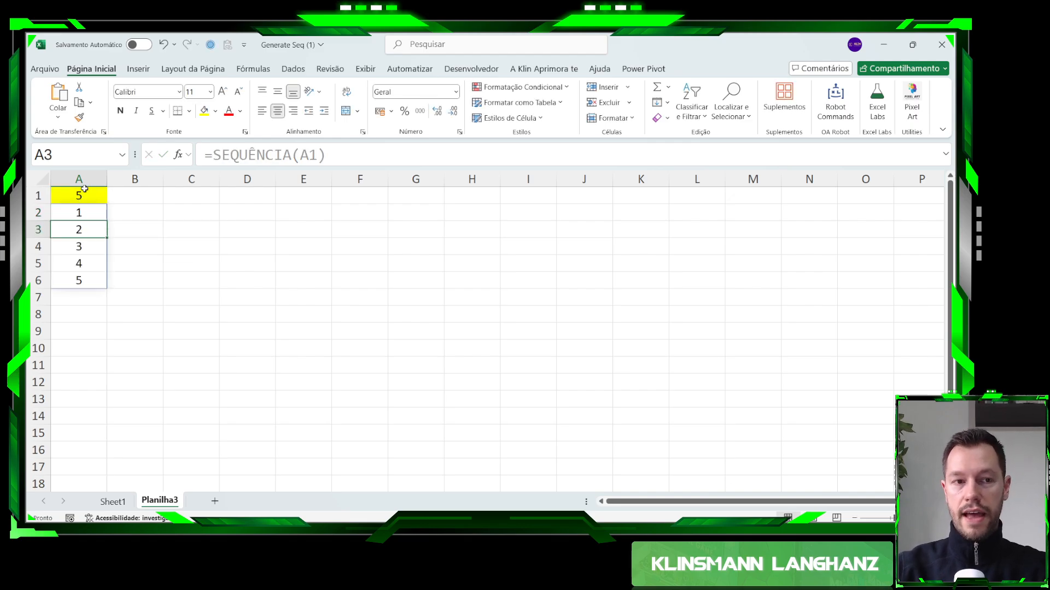
{"action": "left_click", "coordinate": [89, 198]}
{"action": "left_click", "coordinate": [99, 214]}
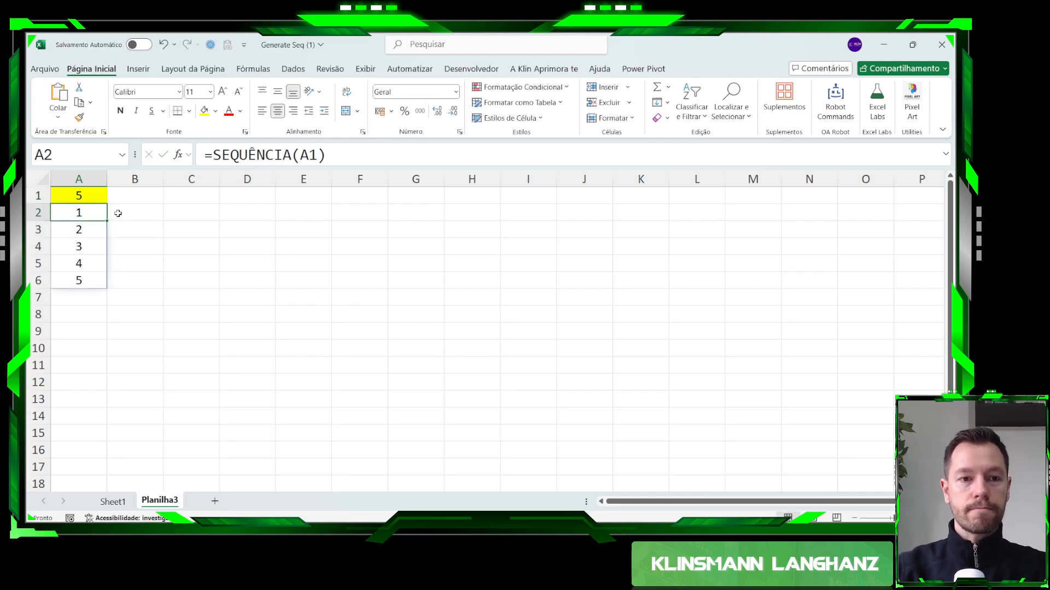
Enter the letters A, B, C, D and E by hand in cells B2 to B6.
{"action": "left_click", "coordinate": [118, 213]}
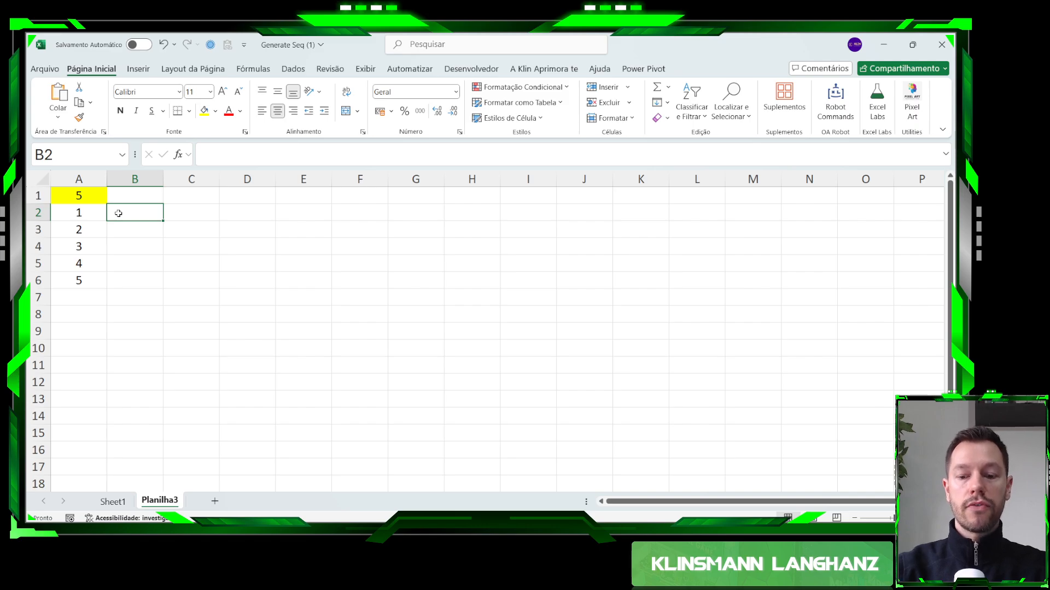
{"action": "type", "text": "="}
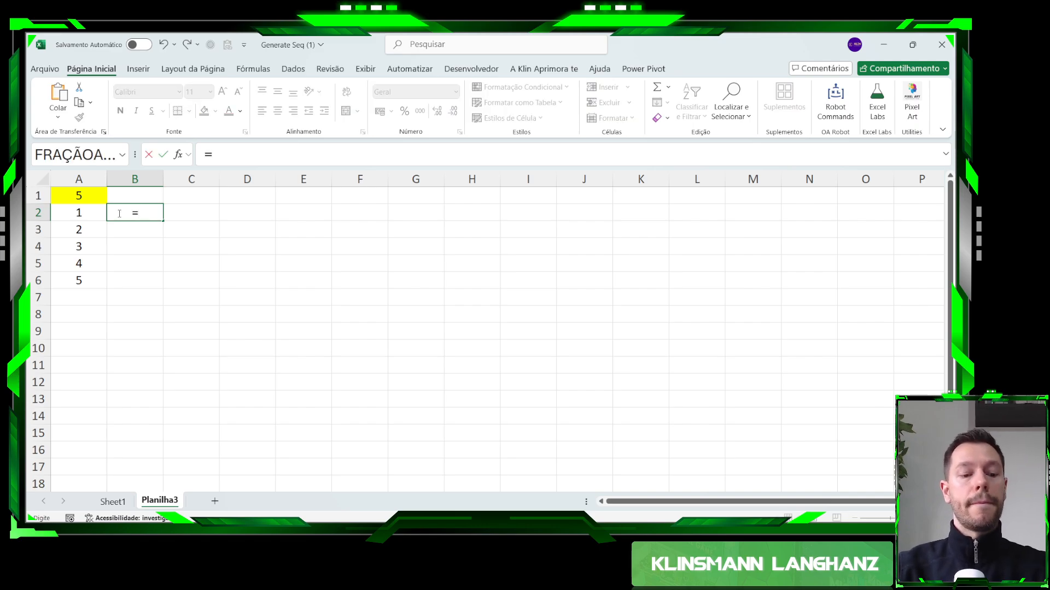
{"action": "key", "text": "Escape"}
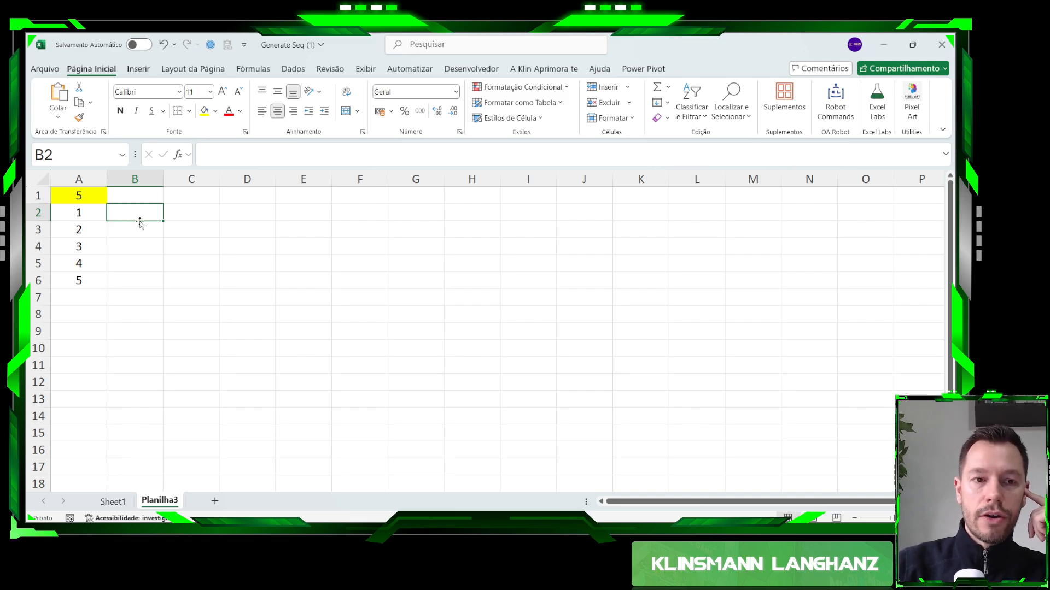
{"action": "type", "text": "A"}
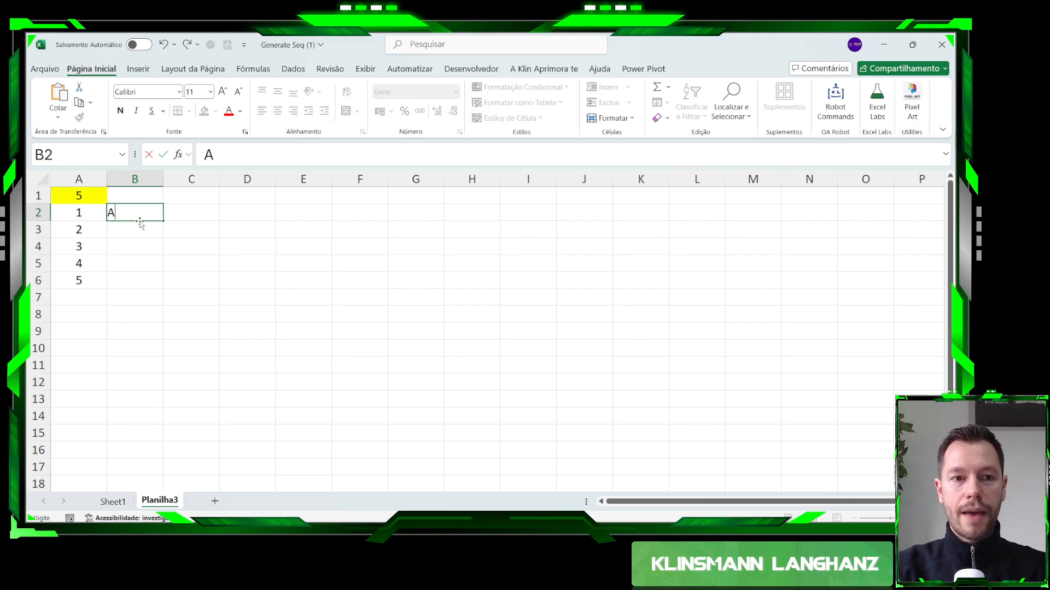
{"action": "key", "text": "Return"}
{"action": "type", "text": "B"}
{"action": "key", "text": "Return"}
{"action": "type", "text": "C"}
{"action": "key", "text": "Return"}
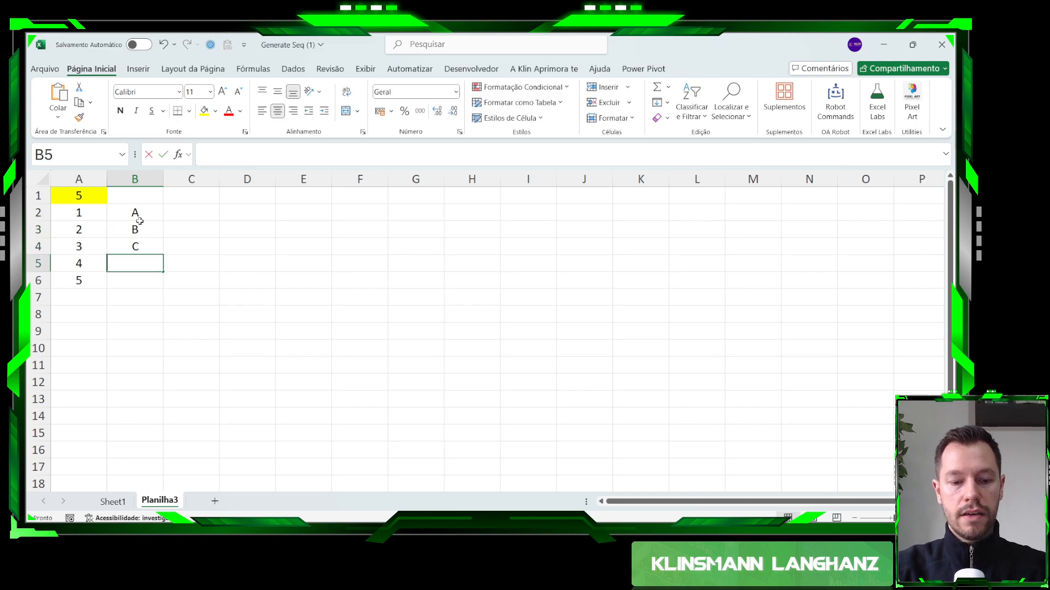
{"action": "type", "text": "D"}
{"action": "key", "text": "Return"}
{"action": "type", "text": "E"}
{"action": "key", "text": "Return"}
Clear the manually entered letters from B2:B6 and return to cell B2.
{"action": "key", "text": "Up"}
{"action": "key", "text": "ctrl+shift+Up"}
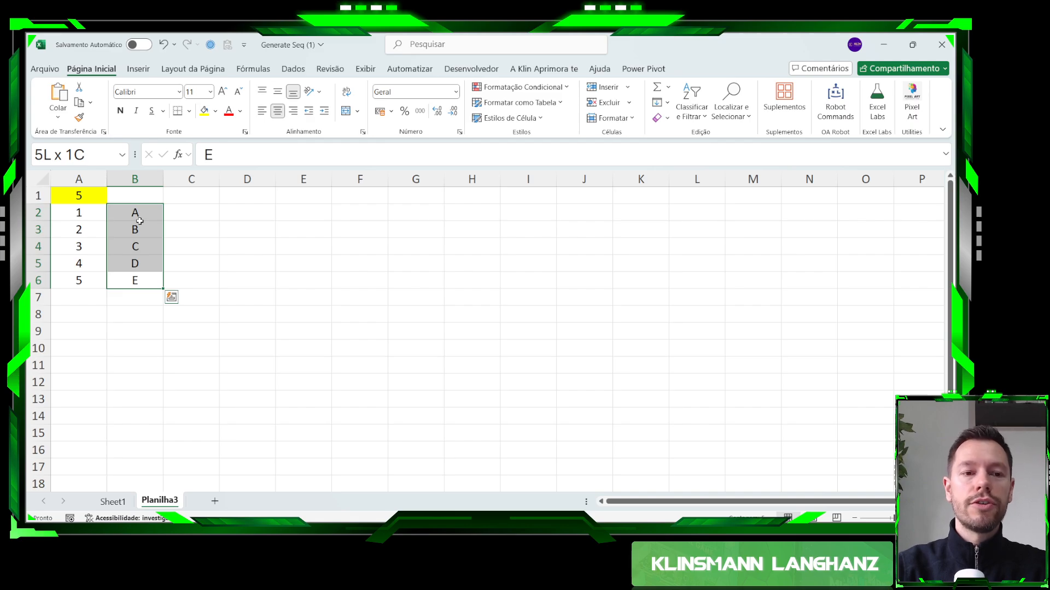
{"action": "key", "text": "Delete"}
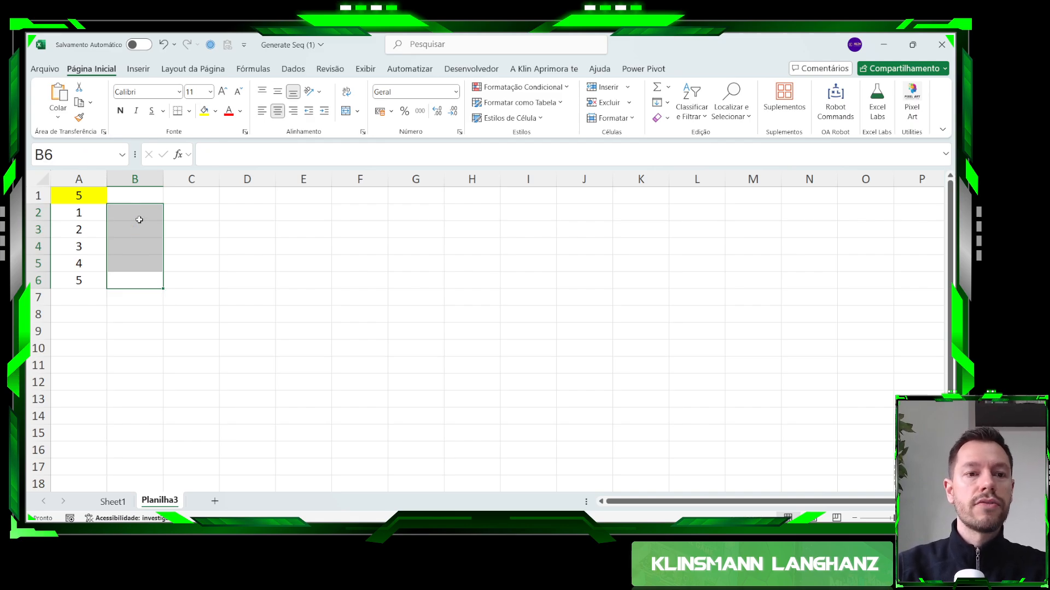
{"action": "left_click", "coordinate": [139, 220]}
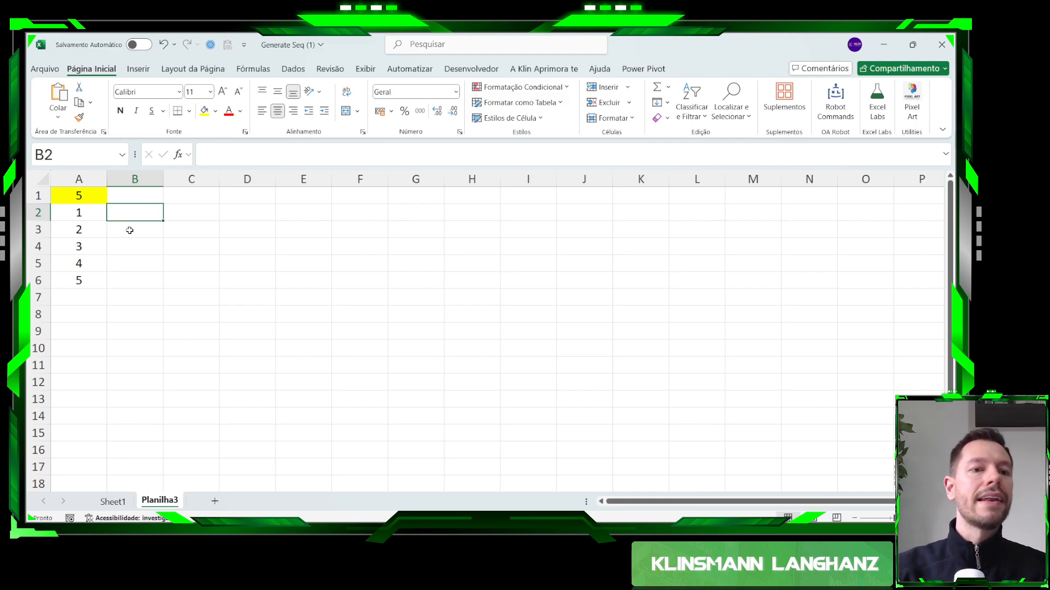
{"action": "type", "text": "="}
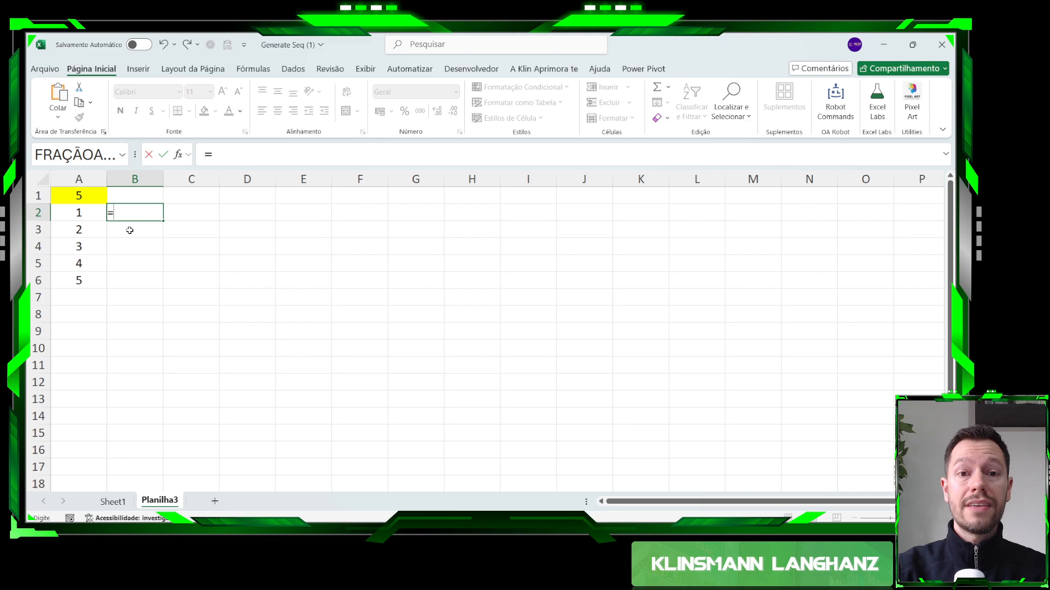
{"action": "type", "text": "carac"}
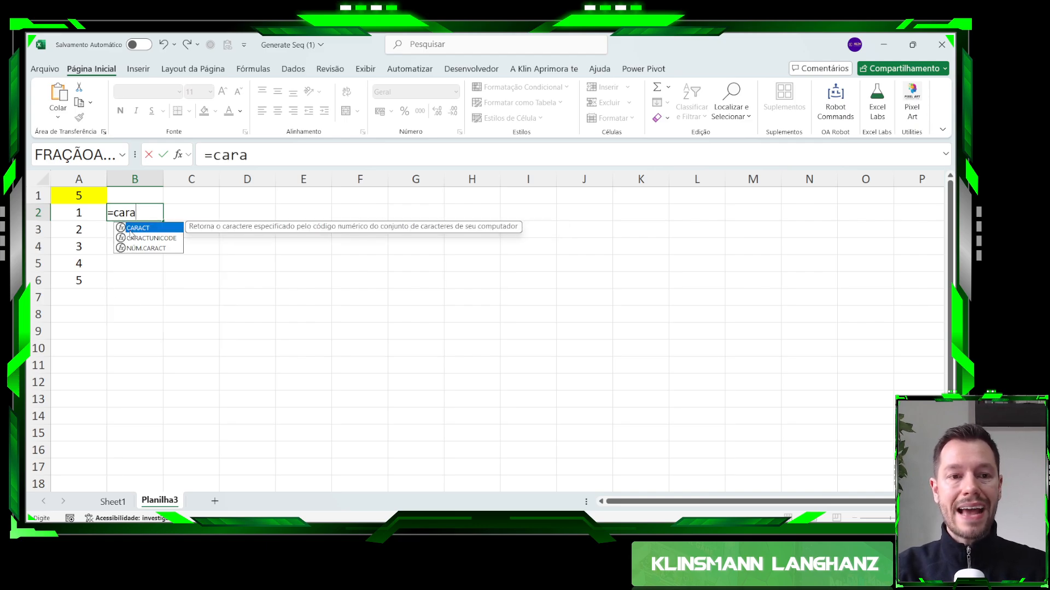
{"action": "key", "text": "Tab"}
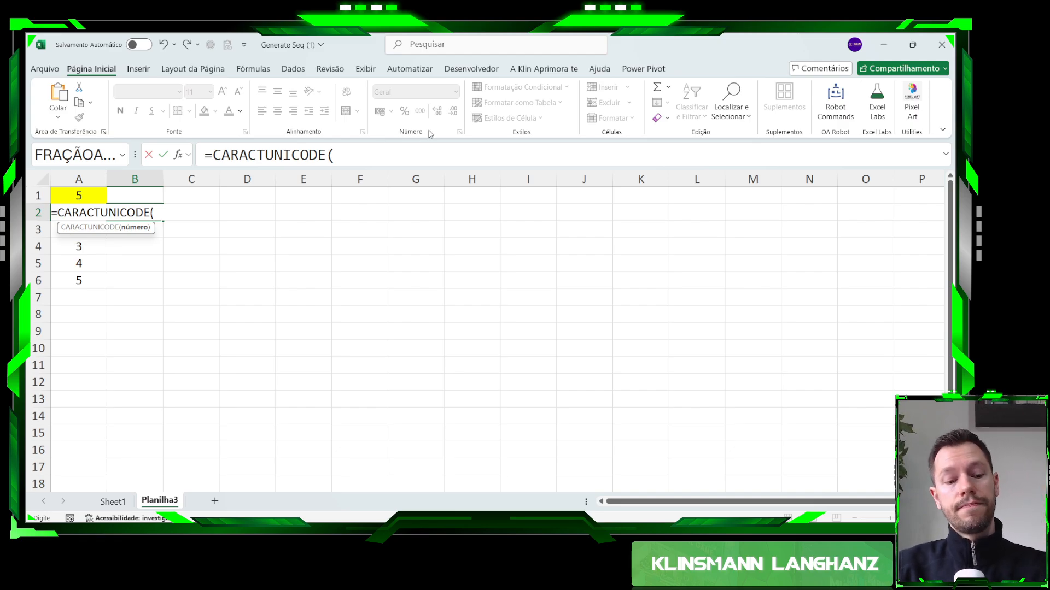
{"action": "key", "text": "Escape"}
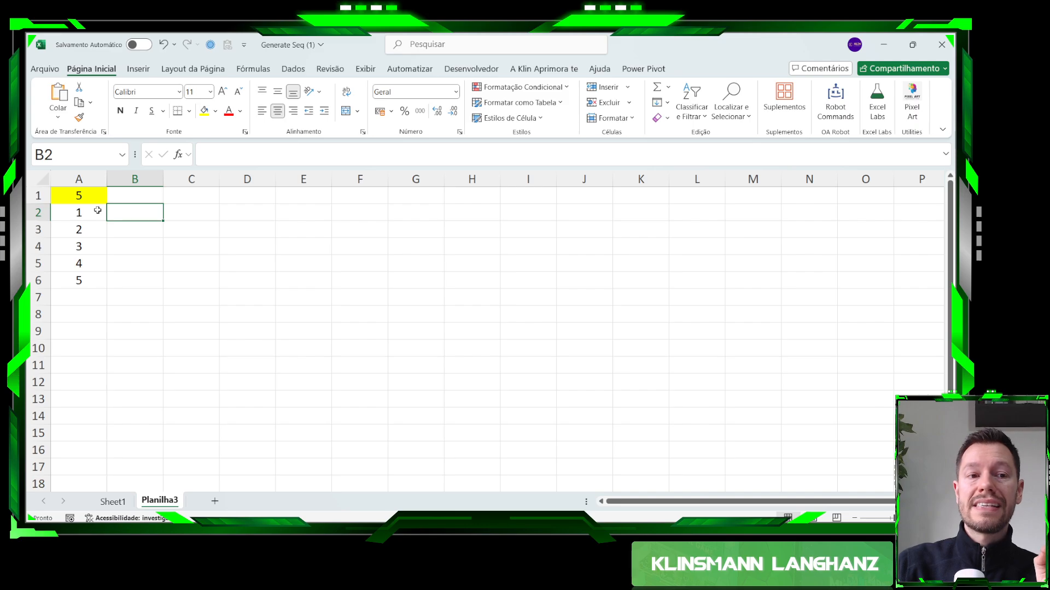
{"action": "left_click", "coordinate": [68, 213]}
{"action": "left_click_drag", "start_coordinate": [68, 214], "coordinate": [77, 281]}
{"action": "left_click_drag", "start_coordinate": [80, 215], "coordinate": [82, 280]}
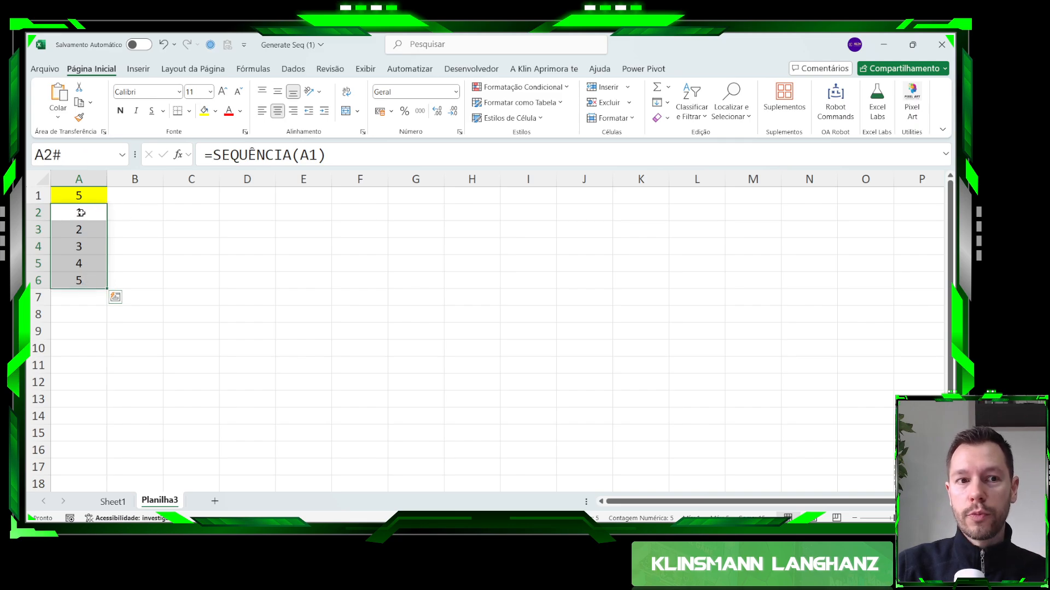
{"action": "left_click_drag", "start_coordinate": [80, 211], "coordinate": [87, 273]}
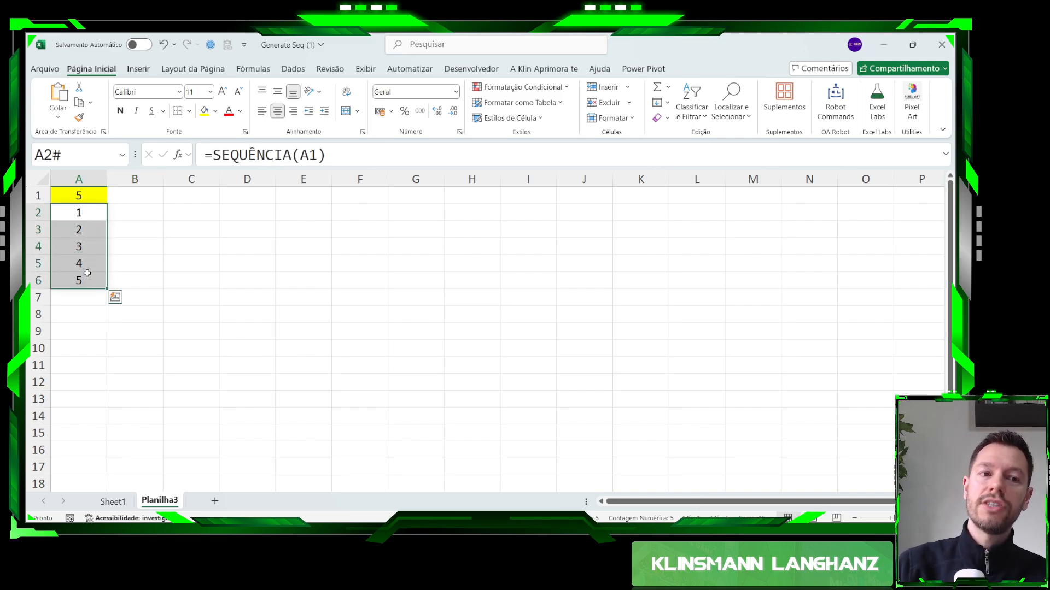
Enter the formula =CARACTUNICODE(A2#+64) in cell B2 to turn the spilled number sequence into letters.
{"action": "left_click", "coordinate": [144, 213]}
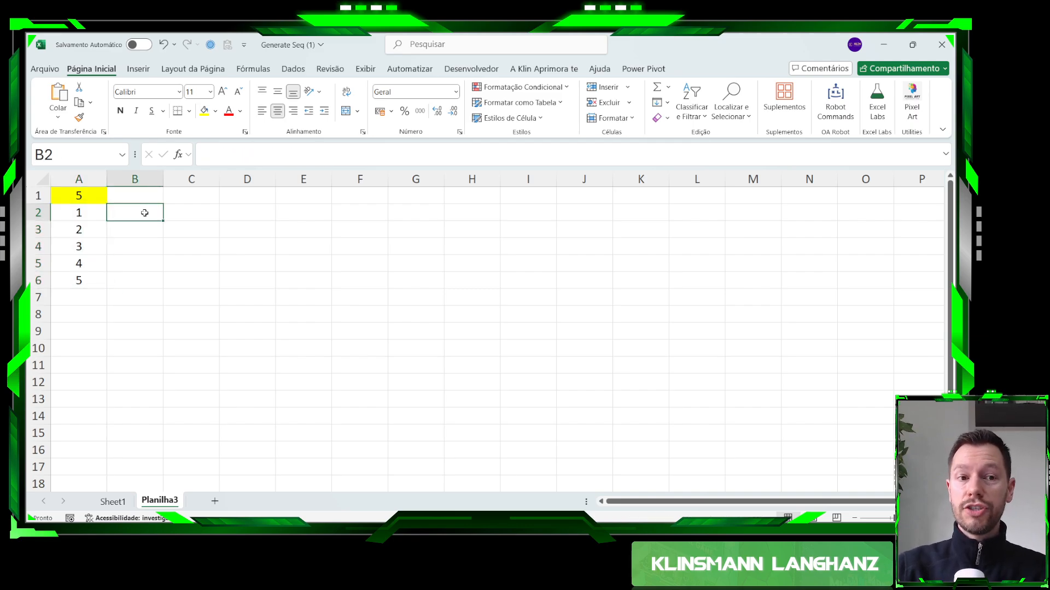
{"action": "type", "text": "=cara"}
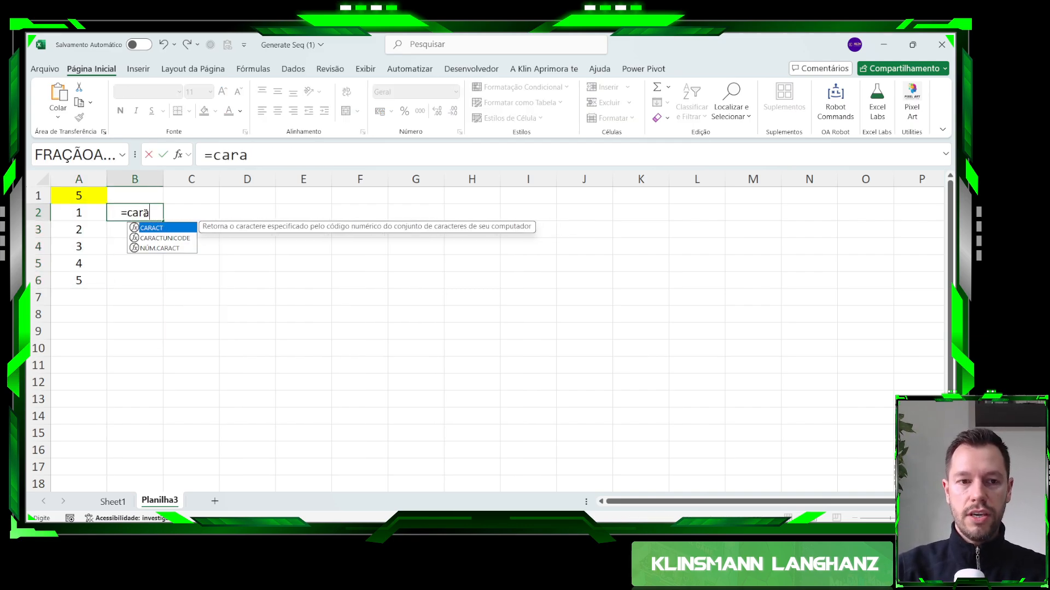
{"action": "key", "text": "Down"}
{"action": "key", "text": "Tab"}
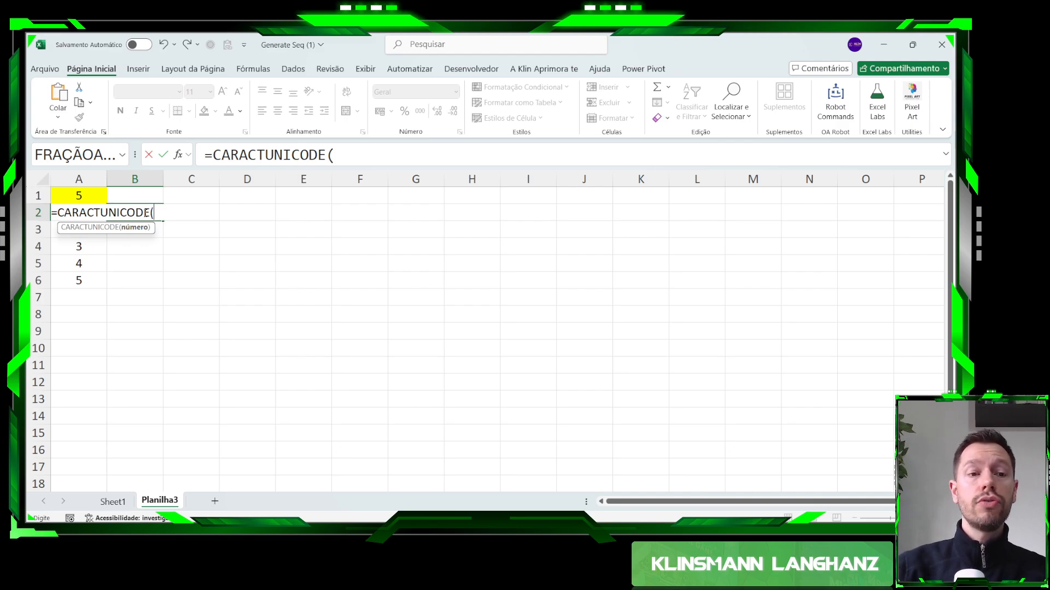
{"action": "left_click", "coordinate": [95, 254]}
{"action": "key", "text": "Up"}
{"action": "key", "text": "Up"}
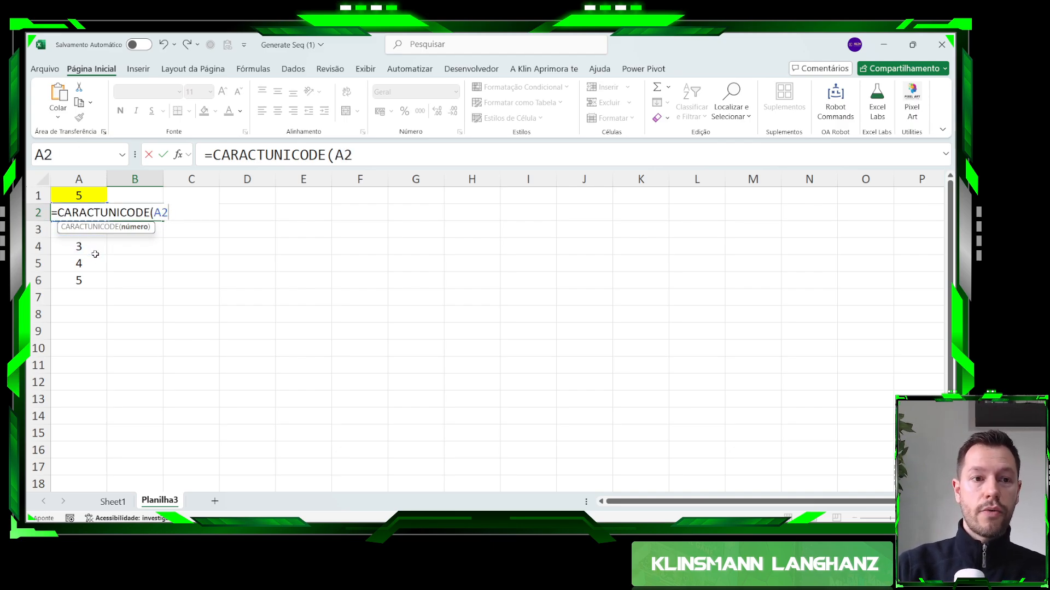
{"action": "type", "text": "#"}
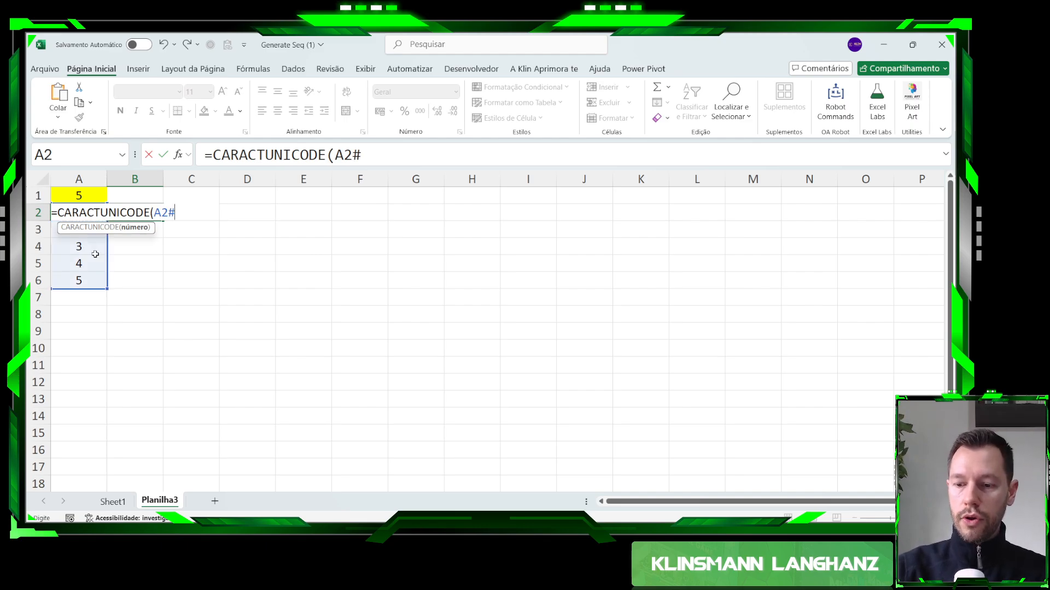
{"action": "type", "text": "+64"}
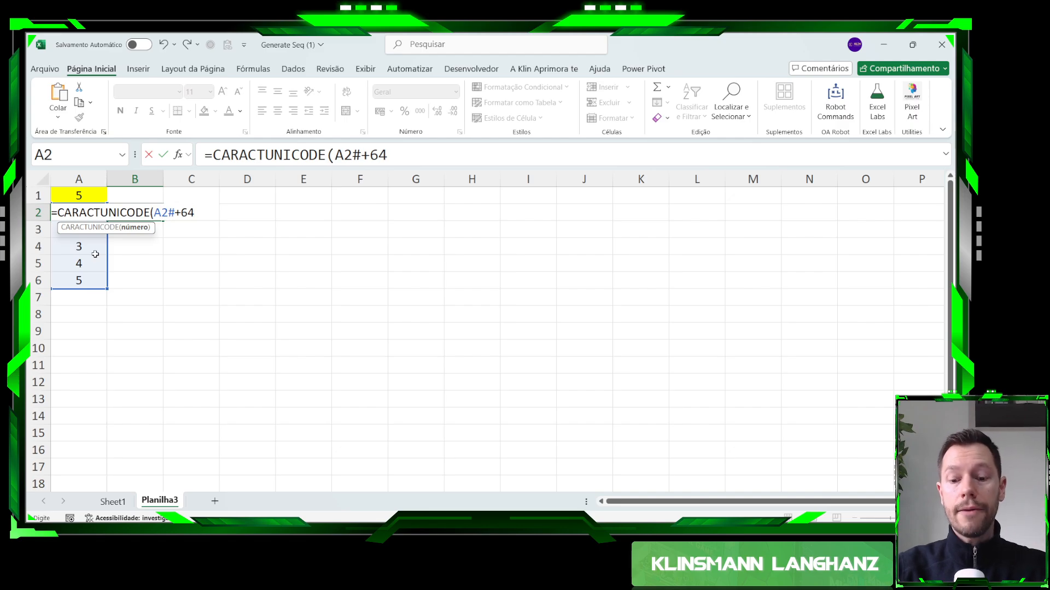
{"action": "key", "text": "Return"}
Examine how the numbers in column A plus 64 in the B2 formula produce the letters spilled down column B.
{"action": "left_click", "coordinate": [73, 215]}
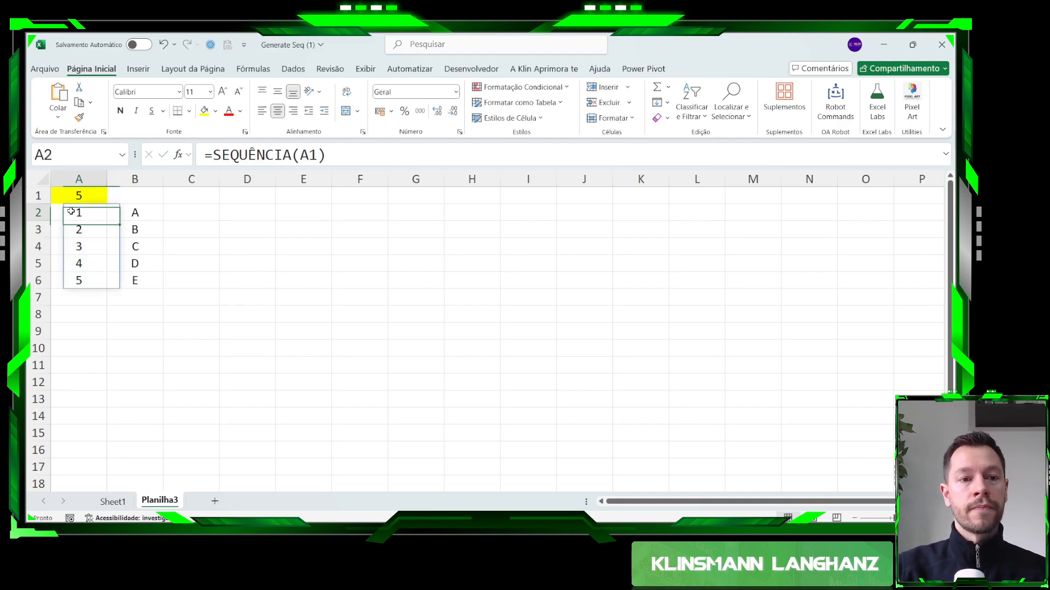
{"action": "left_click", "coordinate": [123, 214]}
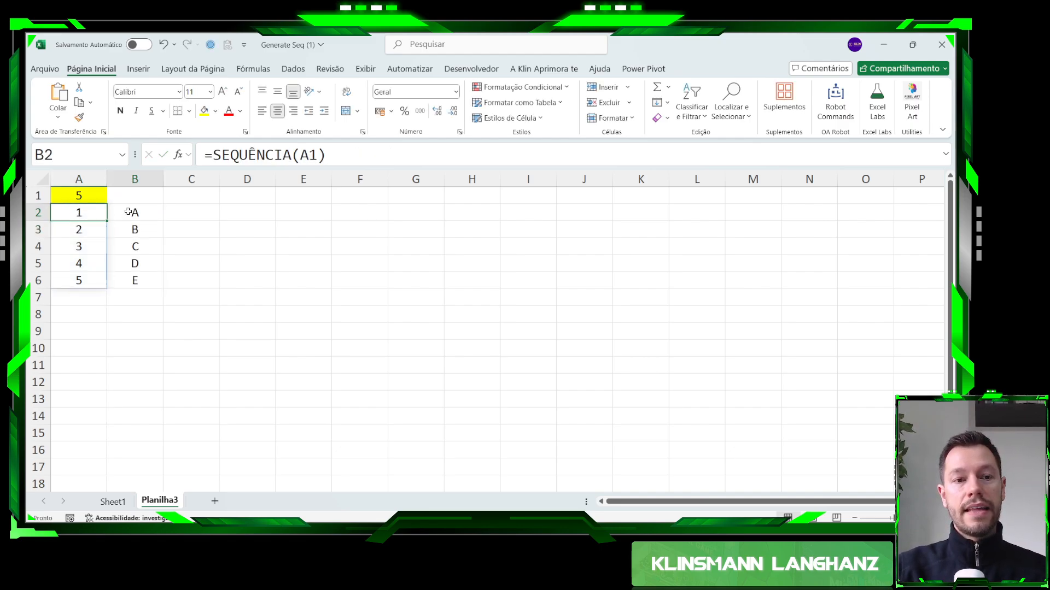
{"action": "left_click", "coordinate": [80, 212]}
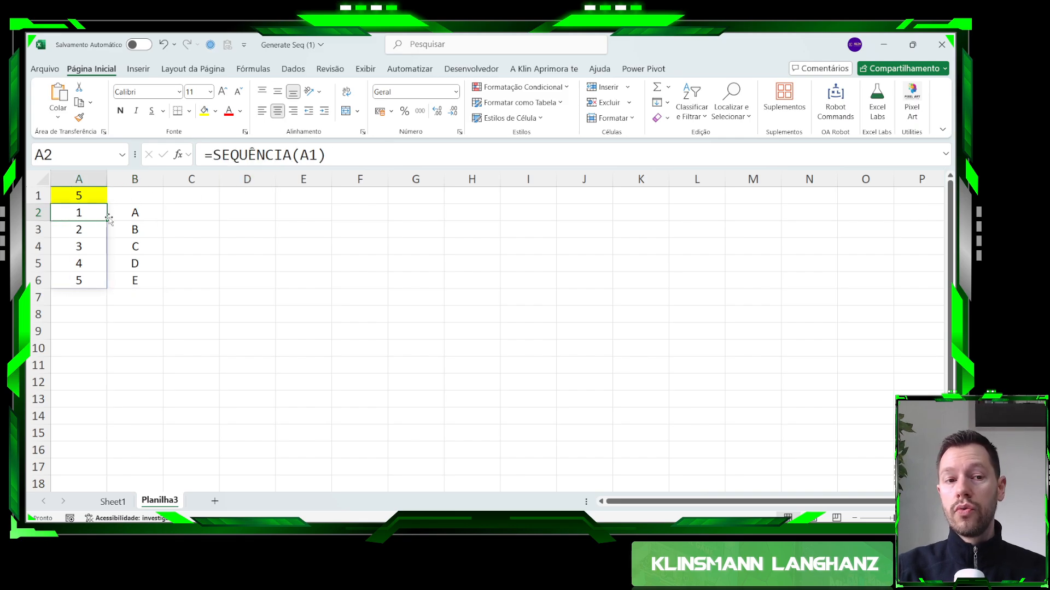
{"action": "left_click", "coordinate": [137, 213]}
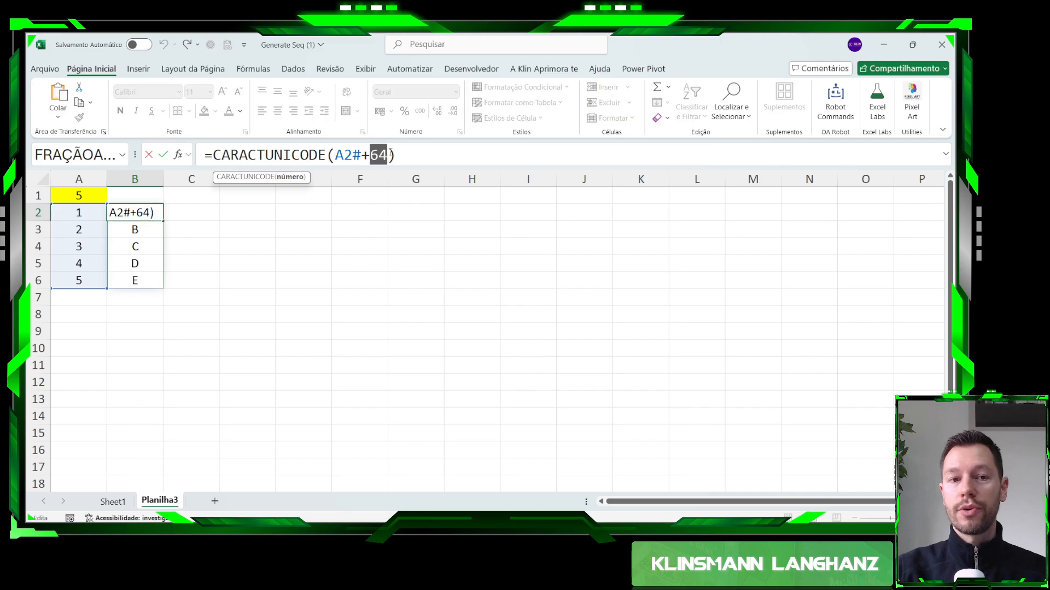
{"action": "key", "text": "ctrl+Return"}
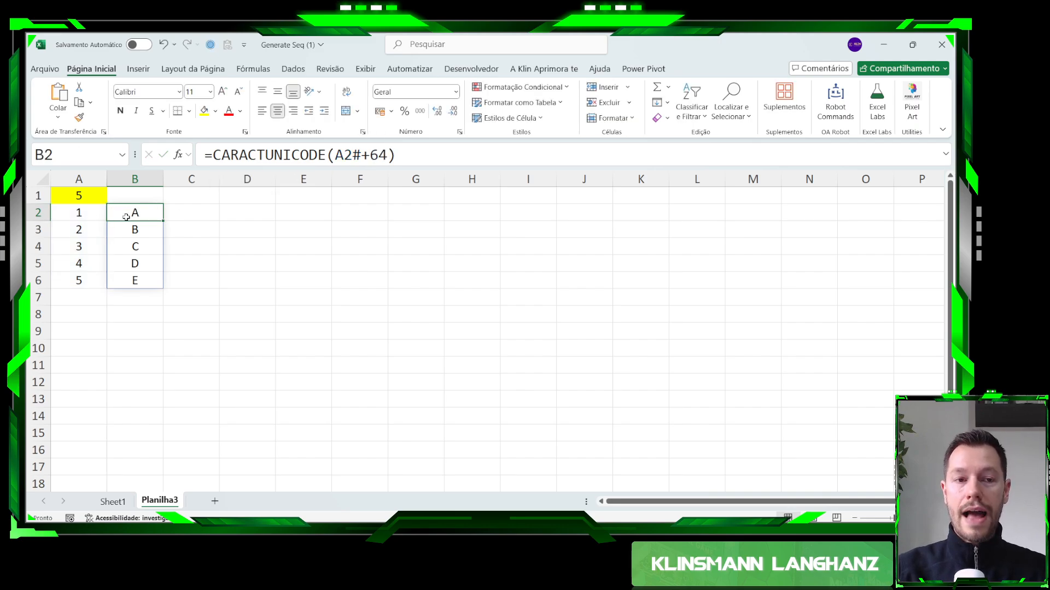
{"action": "left_click", "coordinate": [136, 232]}
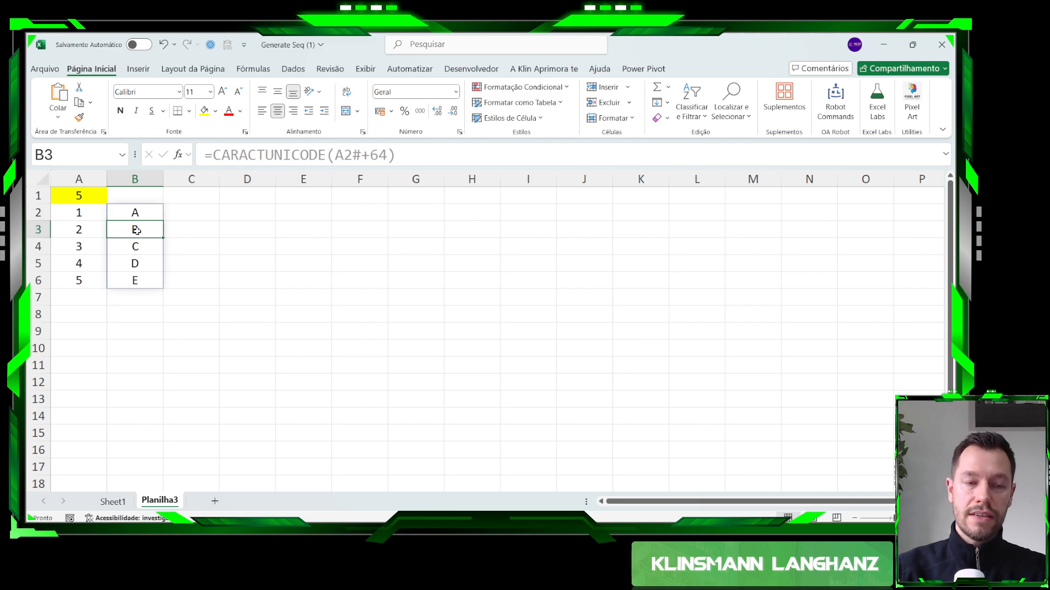
{"action": "left_click_drag", "start_coordinate": [116, 213], "coordinate": [130, 267]}
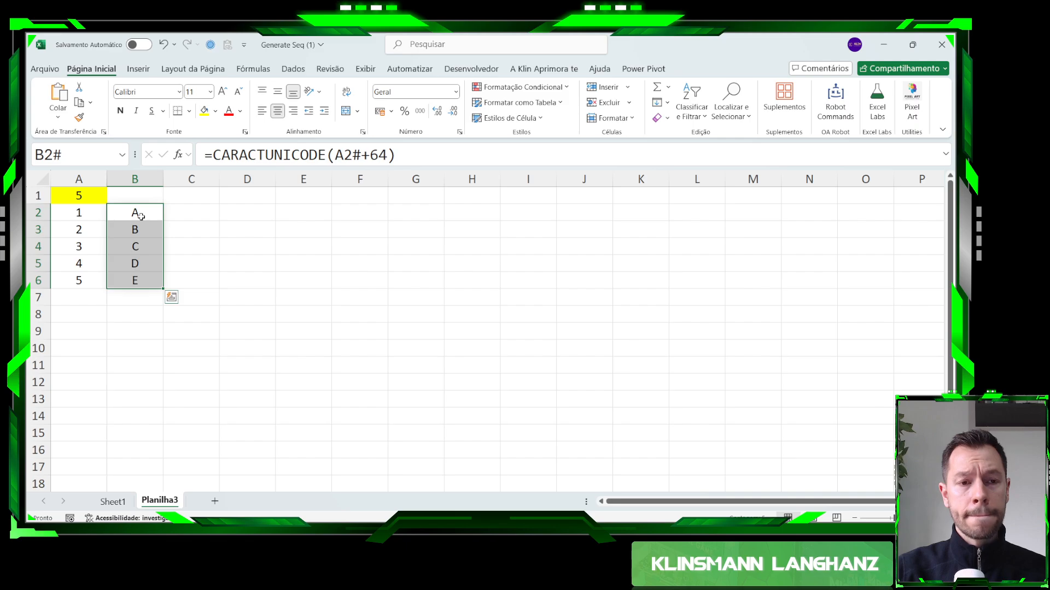
Enter the formula =TRANSPOR(A2#) in cell C1 to lay out the number sequence horizontally.
{"action": "left_click", "coordinate": [188, 200]}
{"action": "type", "text": "="}
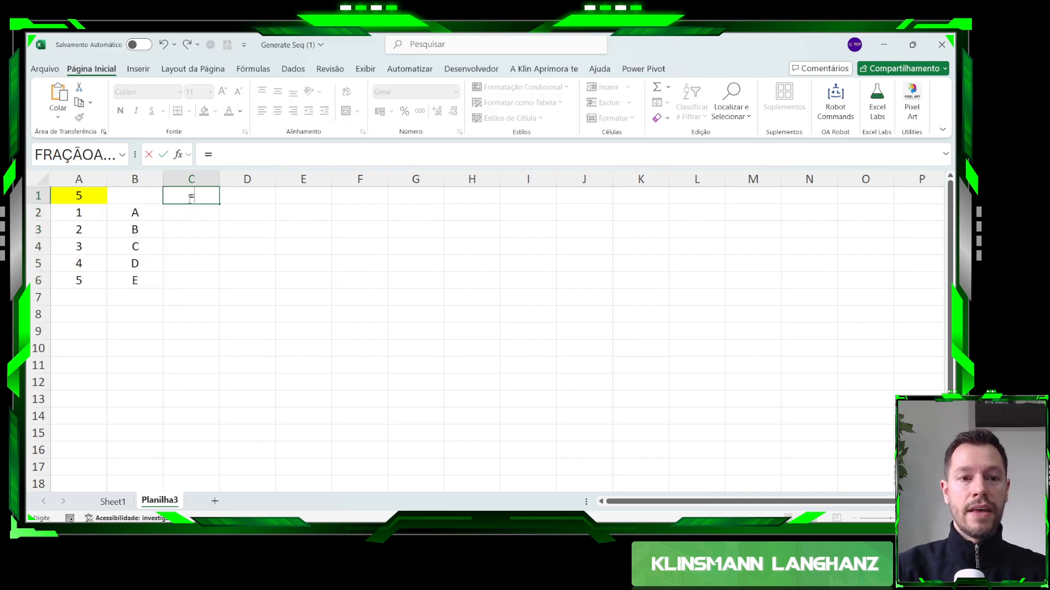
{"action": "type", "text": "tr"}
{"action": "key", "text": "Tab"}
{"action": "key", "text": "Left"}
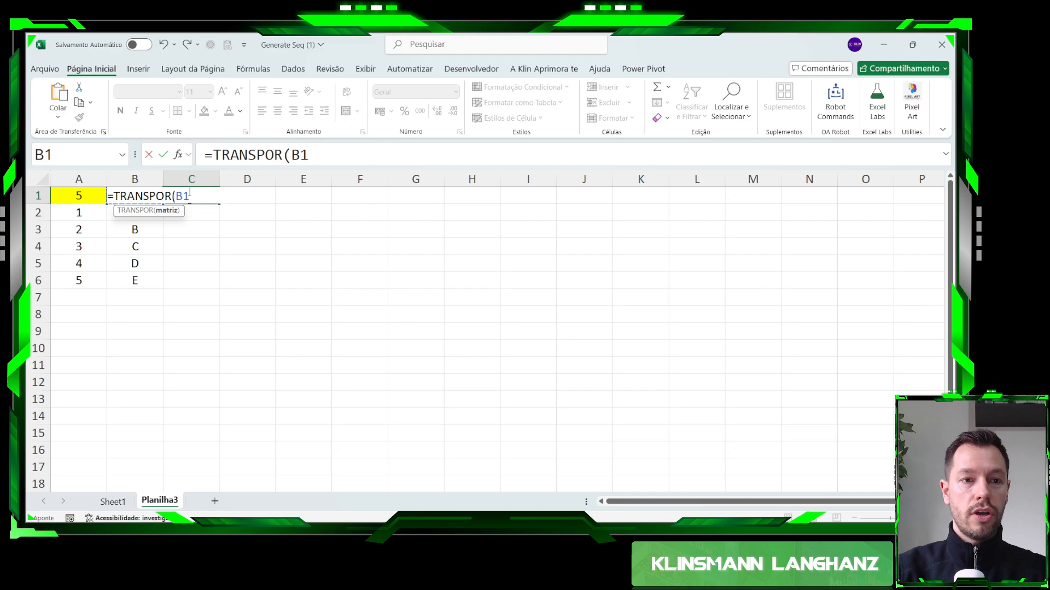
{"action": "key", "text": "Left"}
{"action": "key", "text": "Down"}
{"action": "type", "text": "#"}
{"action": "key", "text": "Return"}
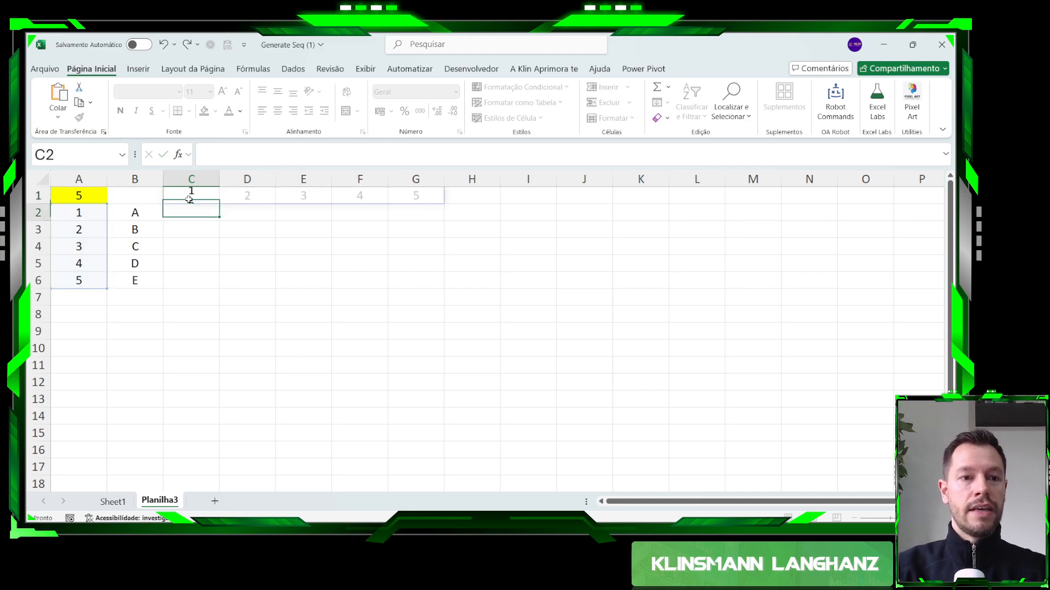
Compare the vertical number sequence in A2:A6 with the transposed one in C1:G1.
{"action": "left_click_drag", "start_coordinate": [86, 214], "coordinate": [83, 279]}
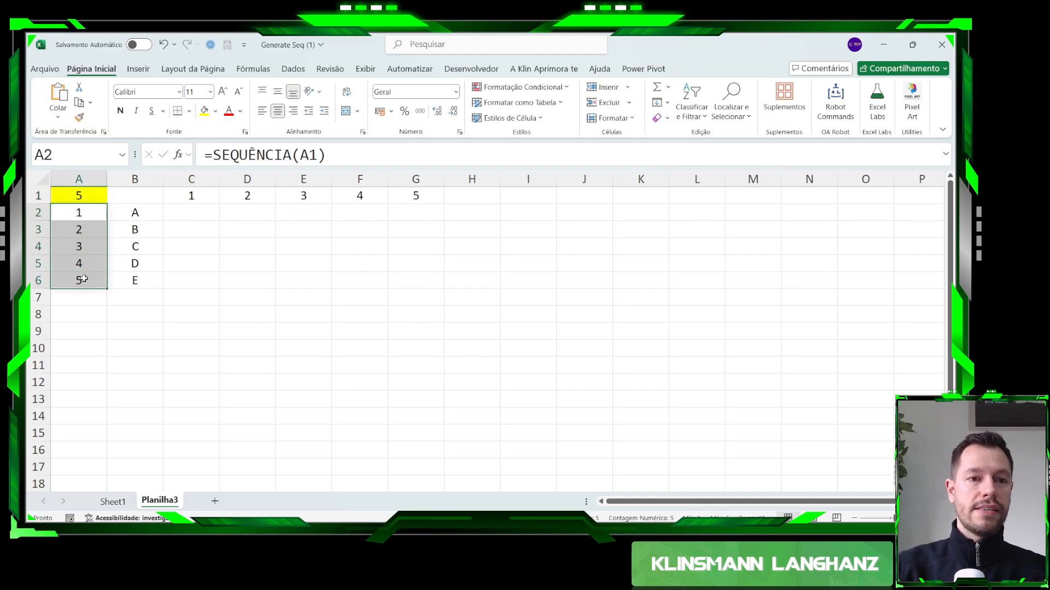
{"action": "left_click_drag", "start_coordinate": [190, 192], "coordinate": [400, 184]}
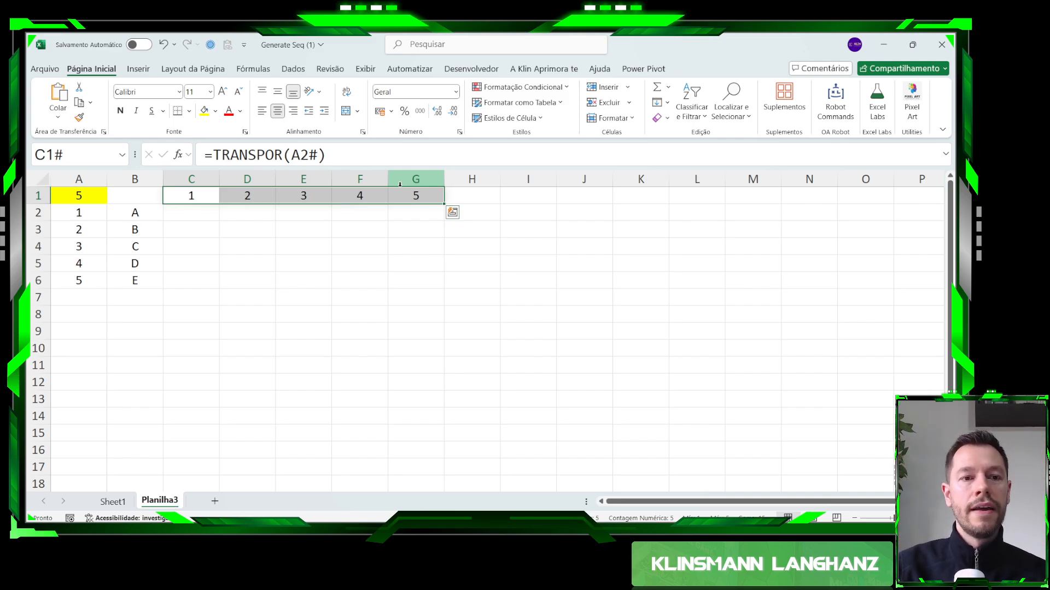
{"action": "left_click", "coordinate": [176, 218]}
{"action": "left_click_drag", "start_coordinate": [70, 213], "coordinate": [73, 280]}
{"action": "left_click_drag", "start_coordinate": [191, 197], "coordinate": [416, 195]}
{"action": "left_click", "coordinate": [191, 213]}
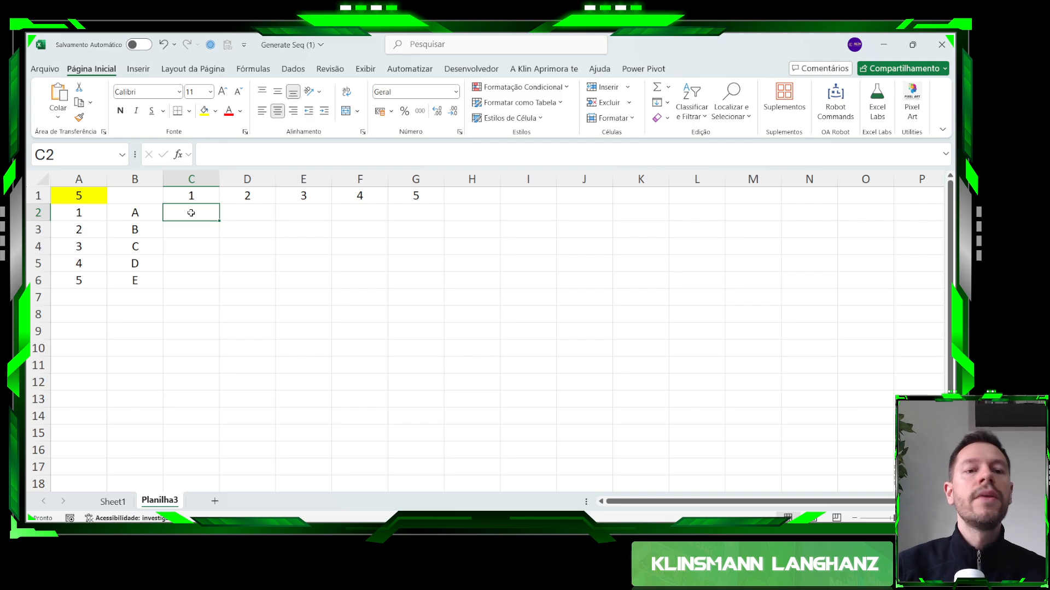
Copy the first five rows of the expected triangle, A1:E5 on Sheet1, to cell C11 of Planilha3.
{"action": "left_click", "coordinate": [113, 501]}
{"action": "left_click_drag", "start_coordinate": [59, 191], "coordinate": [151, 239]}
{"action": "key", "text": "ctrl+c"}
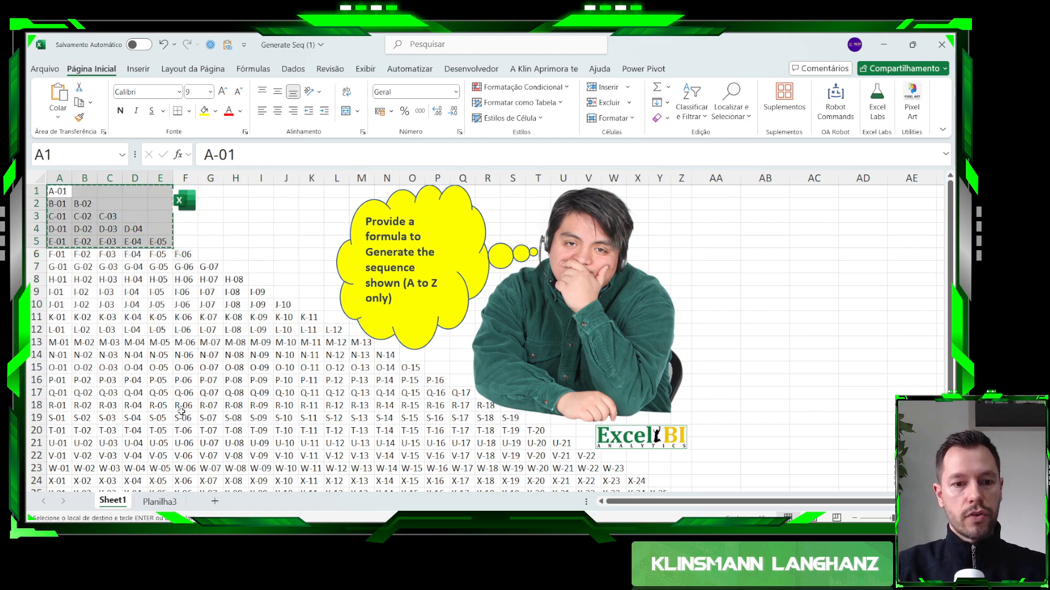
{"action": "left_click", "coordinate": [159, 501]}
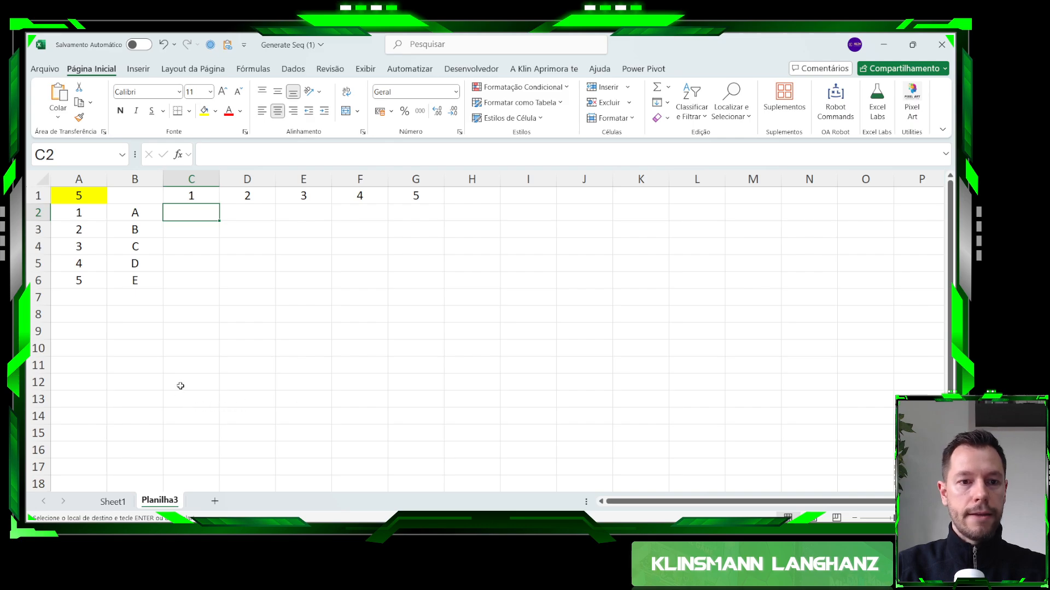
{"action": "left_click", "coordinate": [182, 365]}
{"action": "key", "text": "ctrl+v"}
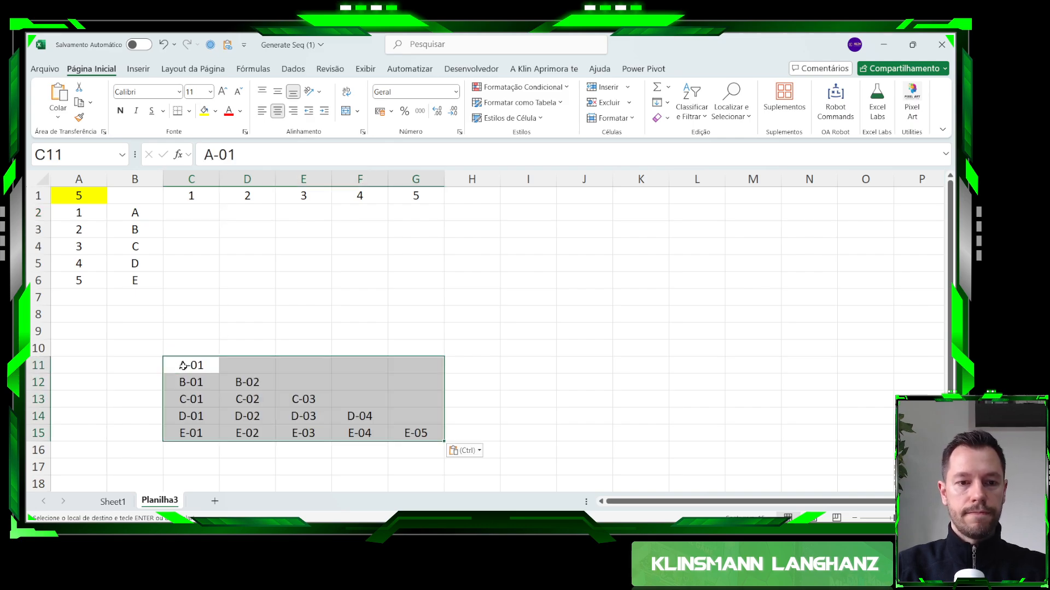
{"action": "left_click", "coordinate": [183, 365]}
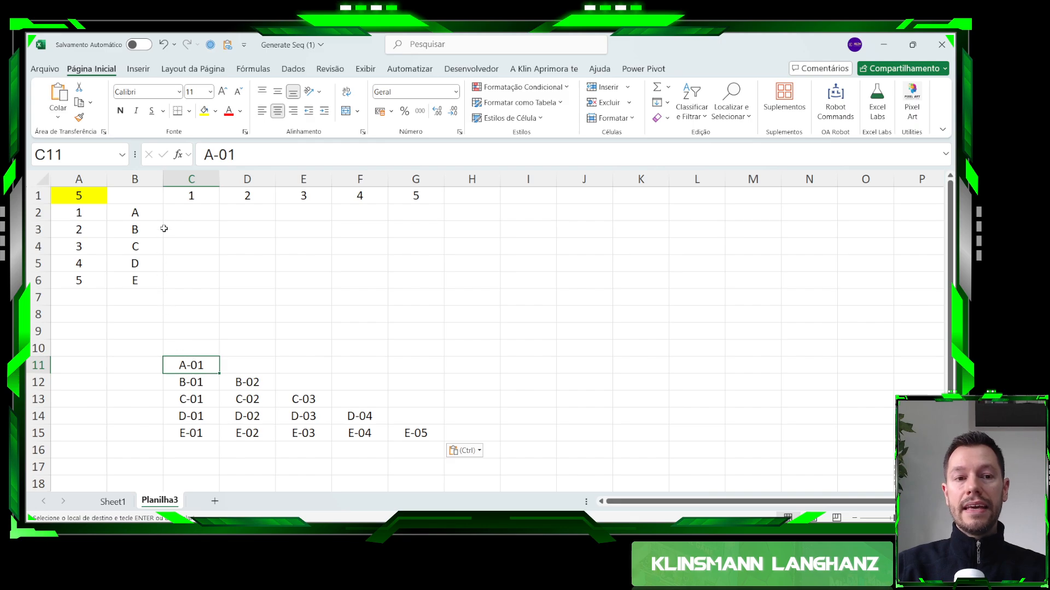
Compare the empty result row D2:G2 with the blank cells above the diagonal of the pasted example, highlighting those blanks in rows 11 to 14.
{"action": "left_click", "coordinate": [173, 211]}
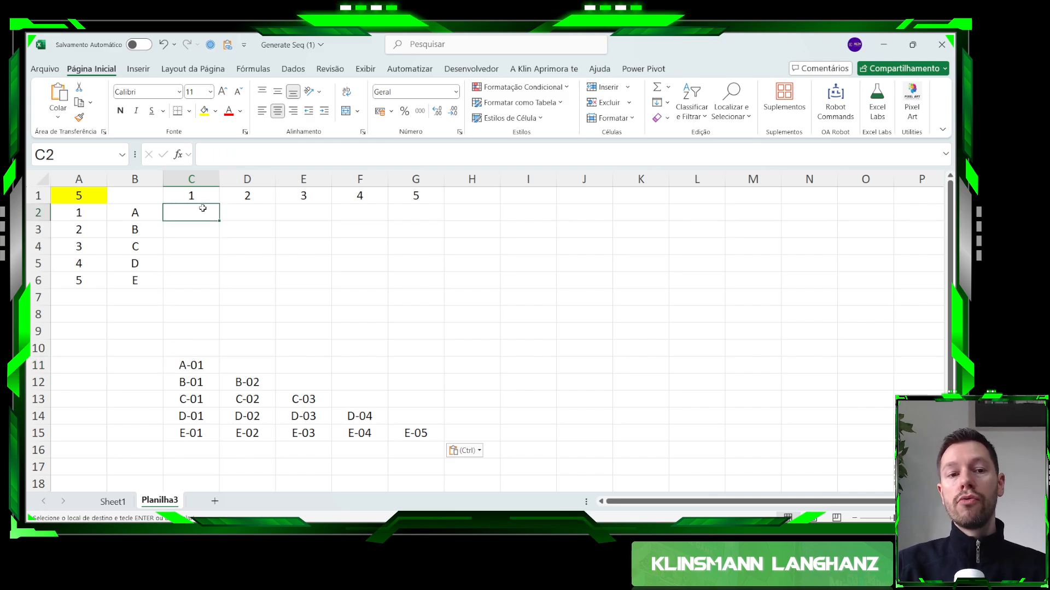
{"action": "left_click_drag", "start_coordinate": [256, 211], "coordinate": [414, 207]}
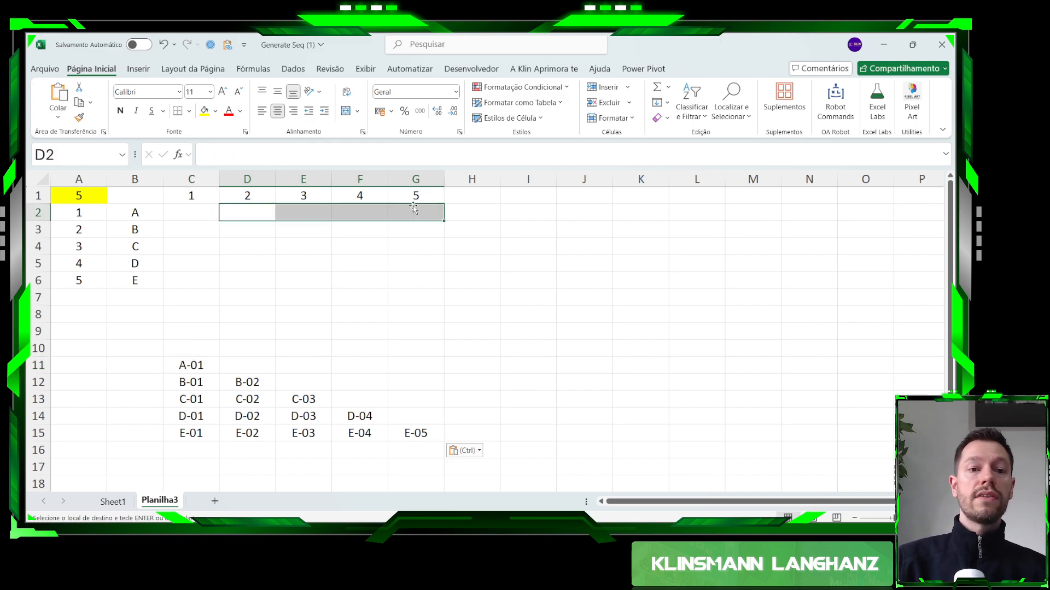
{"action": "left_click", "coordinate": [200, 210]}
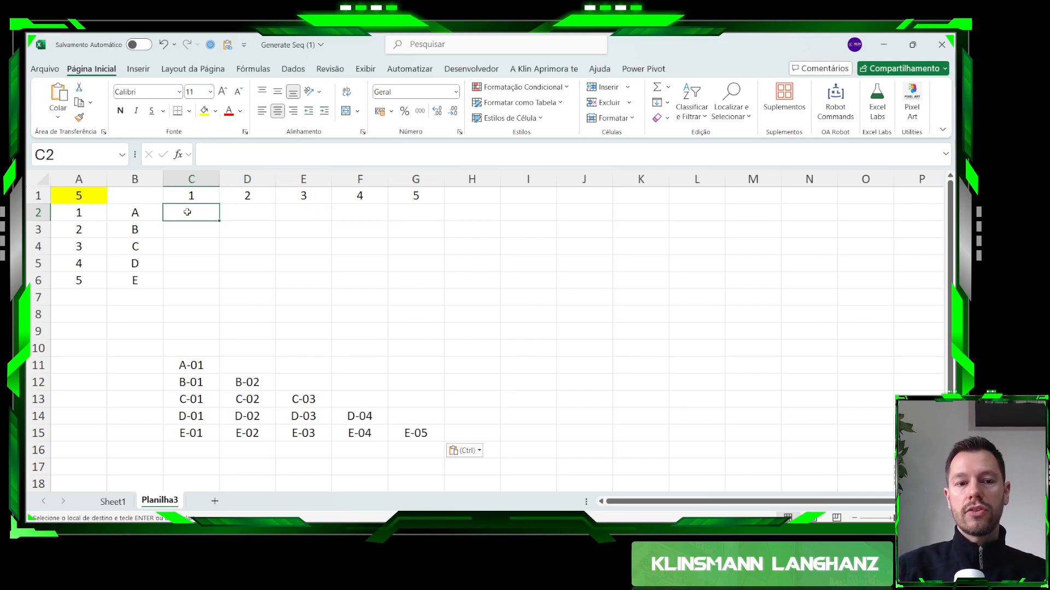
{"action": "left_click_drag", "start_coordinate": [236, 216], "coordinate": [418, 213]}
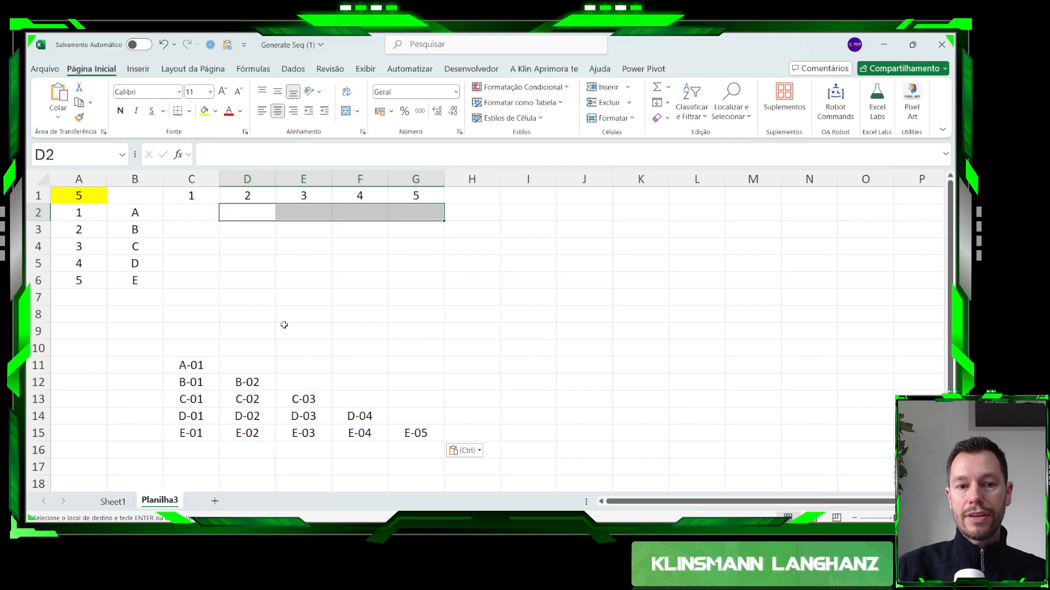
{"action": "left_click_drag", "start_coordinate": [245, 366], "coordinate": [415, 366]}
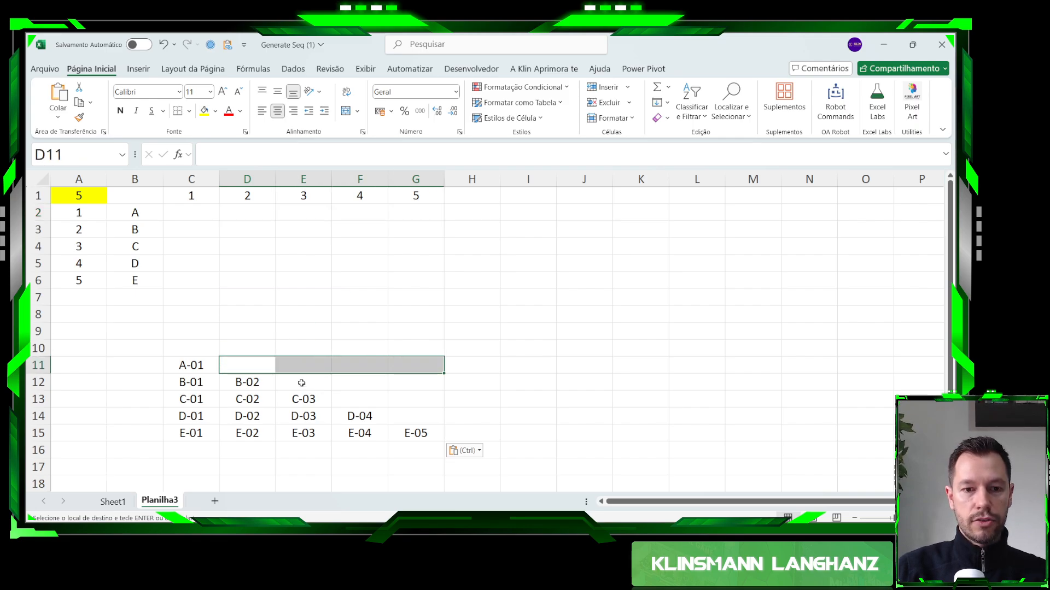
{"action": "left_click_drag", "start_coordinate": [301, 382], "coordinate": [402, 402]}
{"action": "left_click", "coordinate": [402, 416], "text": "ctrl"}
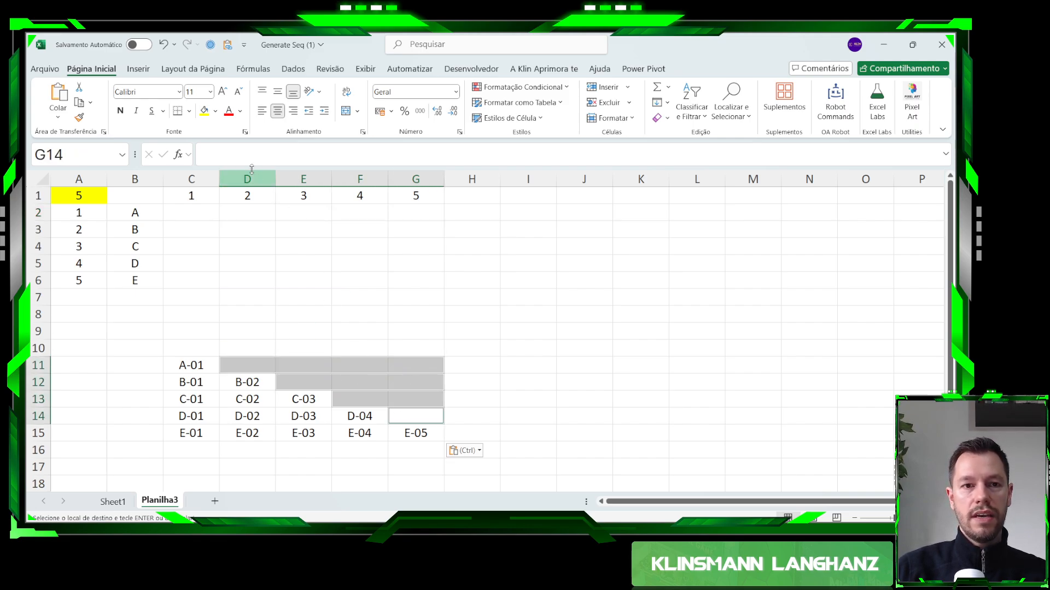
Fill the highlighted blank cells above the diagonal in rows 11 to 14 with dark blue.
{"action": "left_click", "coordinate": [216, 111]}
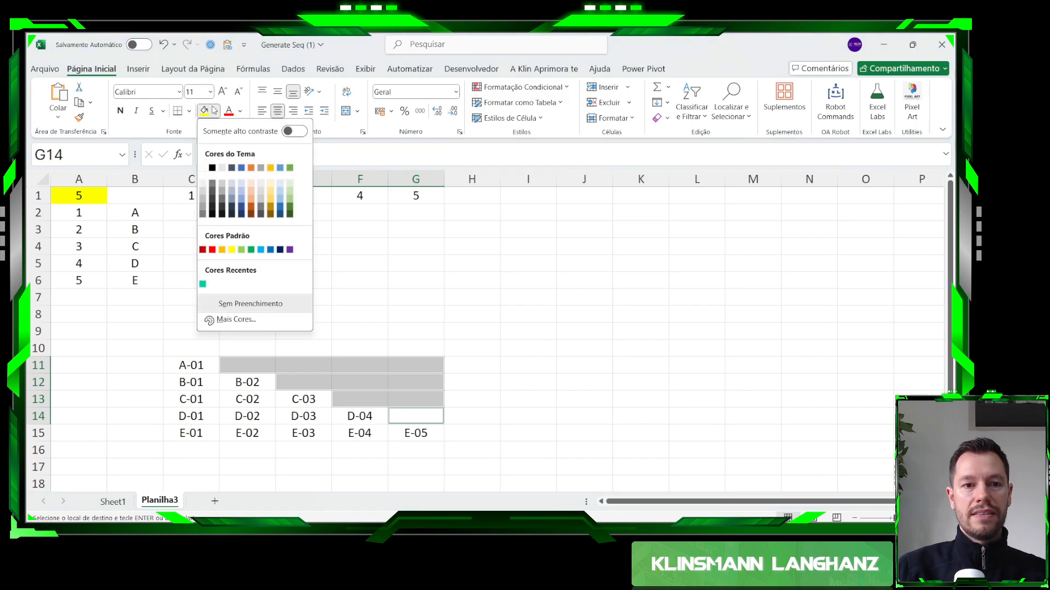
{"action": "left_click", "coordinate": [242, 209]}
{"action": "left_click", "coordinate": [511, 317]}
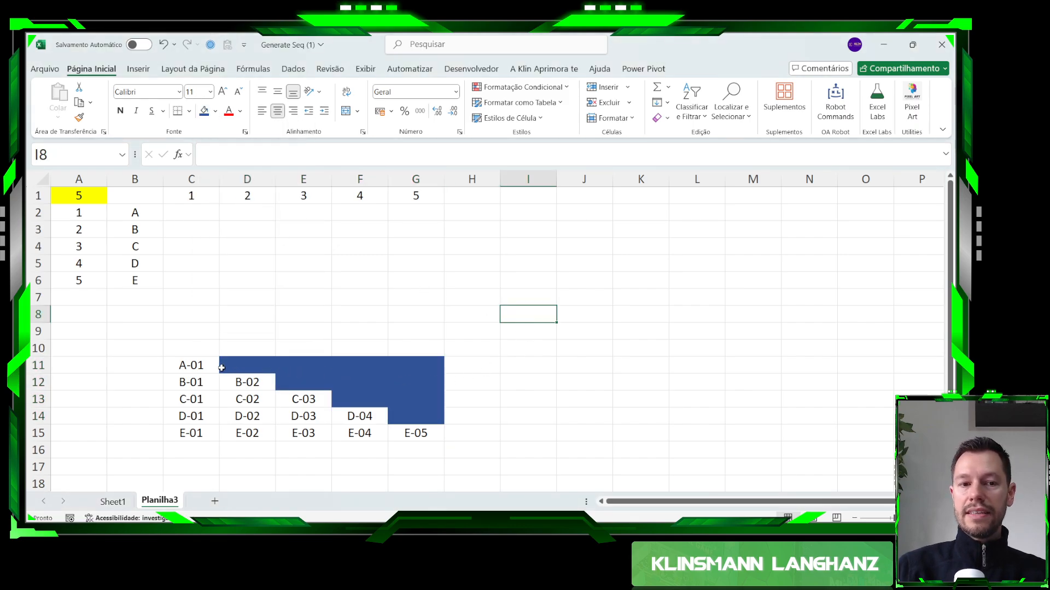
Compare rows 11 to 13 of the example with the result rows, examining which columns are filled or blank in each.
{"action": "left_click_drag", "start_coordinate": [193, 366], "coordinate": [432, 436]}
{"action": "left_click", "coordinate": [189, 366]}
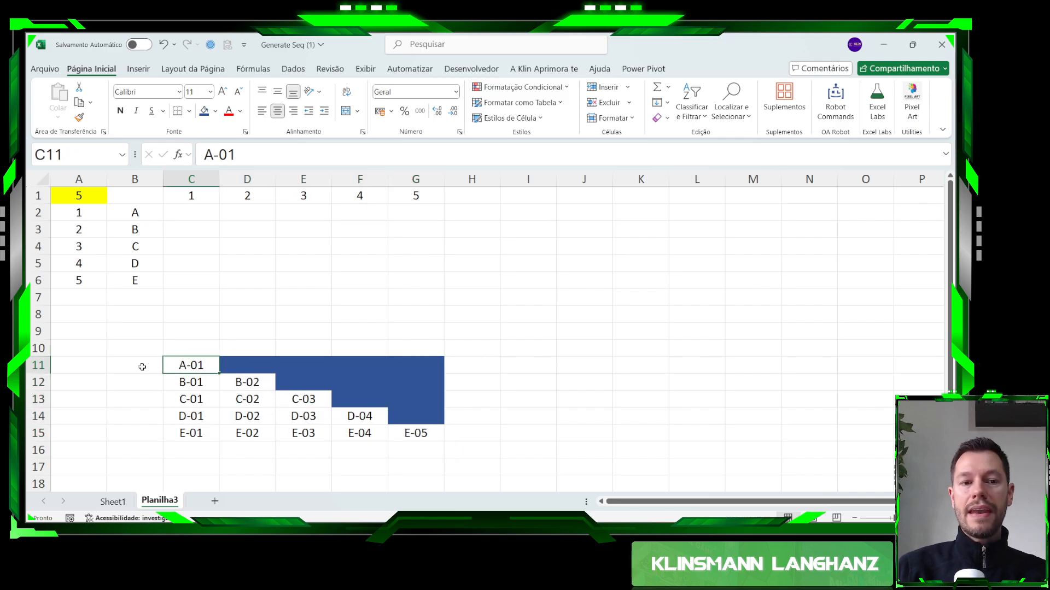
{"action": "left_click", "coordinate": [38, 365]}
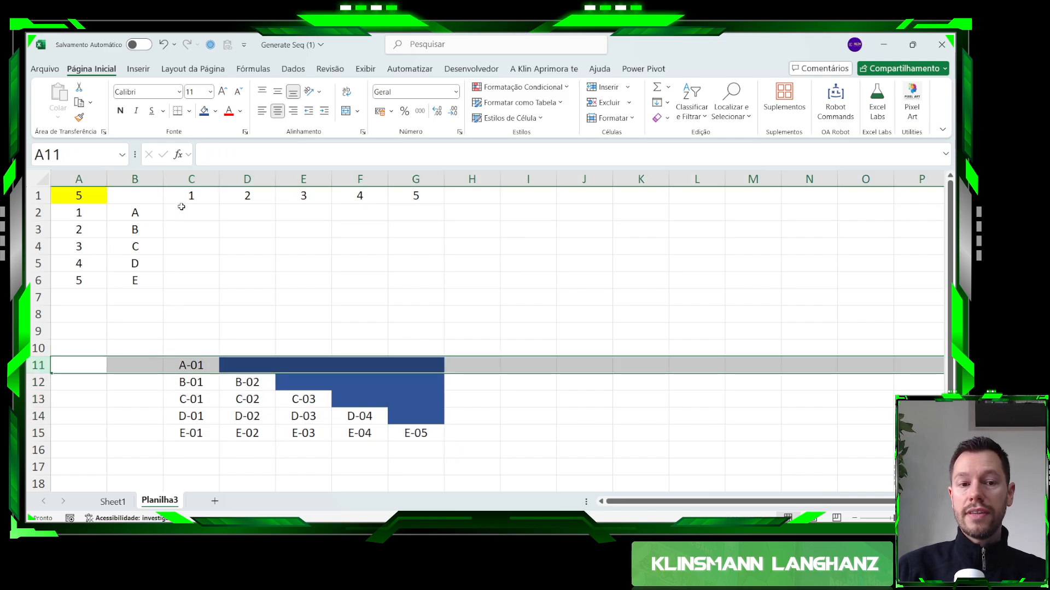
{"action": "left_click", "coordinate": [38, 382]}
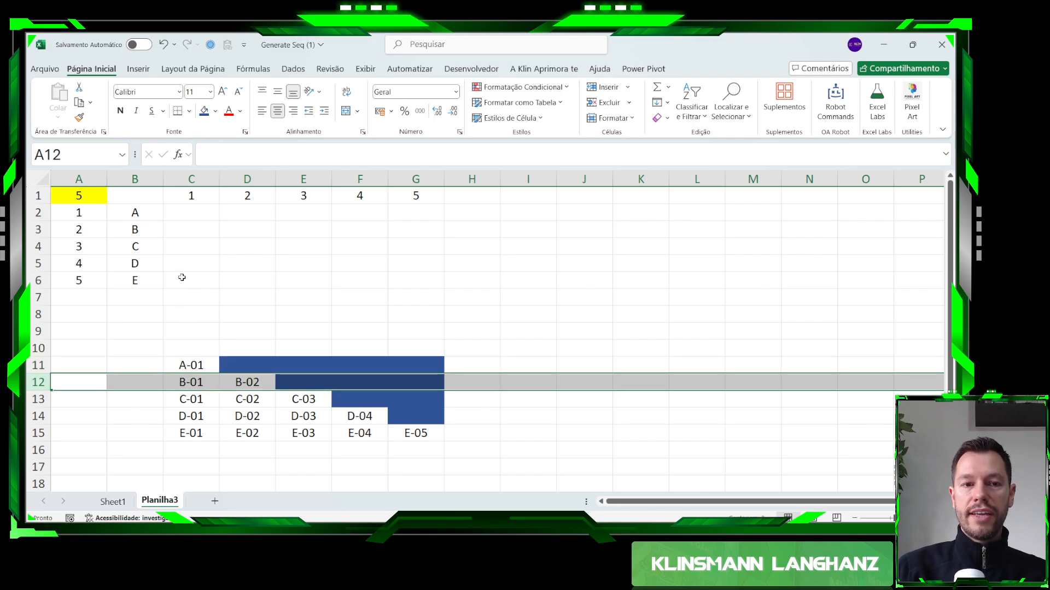
{"action": "left_click", "coordinate": [192, 231]}
{"action": "left_click", "coordinate": [261, 232]}
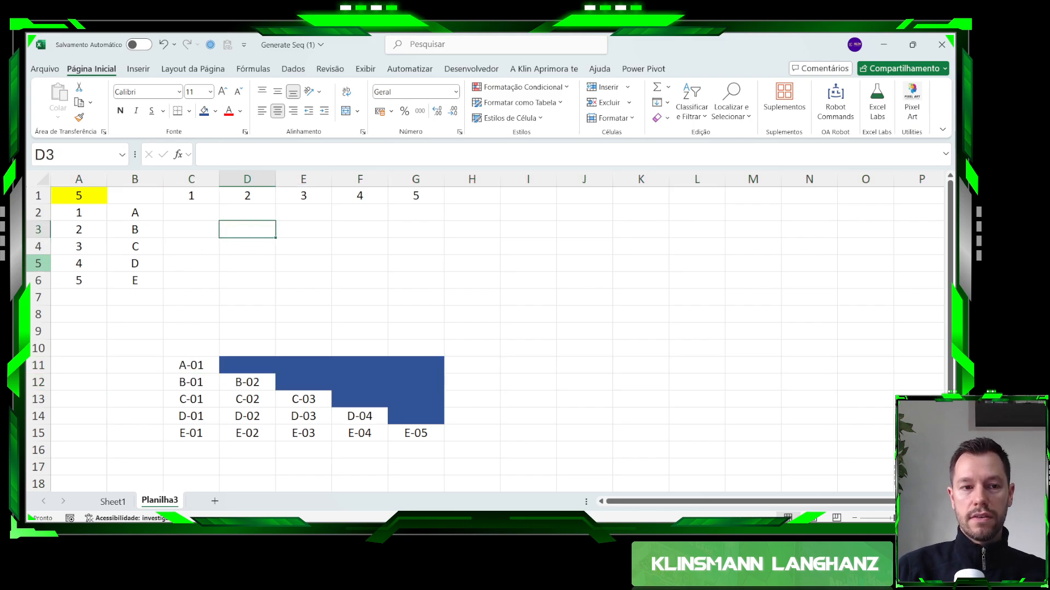
{"action": "left_click", "coordinate": [39, 247]}
{"action": "left_click", "coordinate": [180, 246]}
{"action": "left_click", "coordinate": [257, 245]}
{"action": "left_click", "coordinate": [305, 240]}
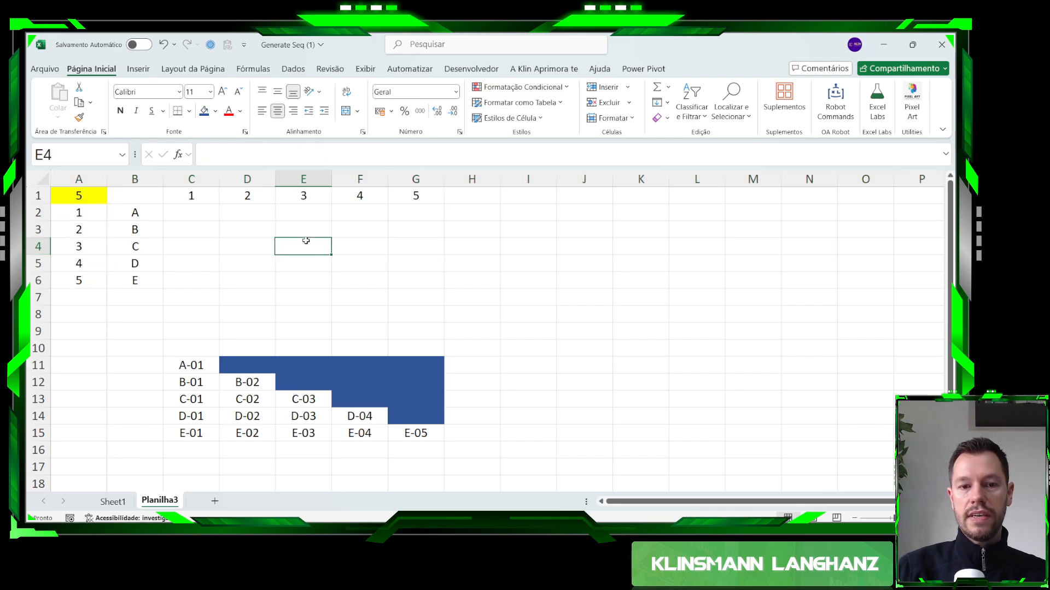
{"action": "left_click_drag", "start_coordinate": [365, 403], "coordinate": [417, 401]}
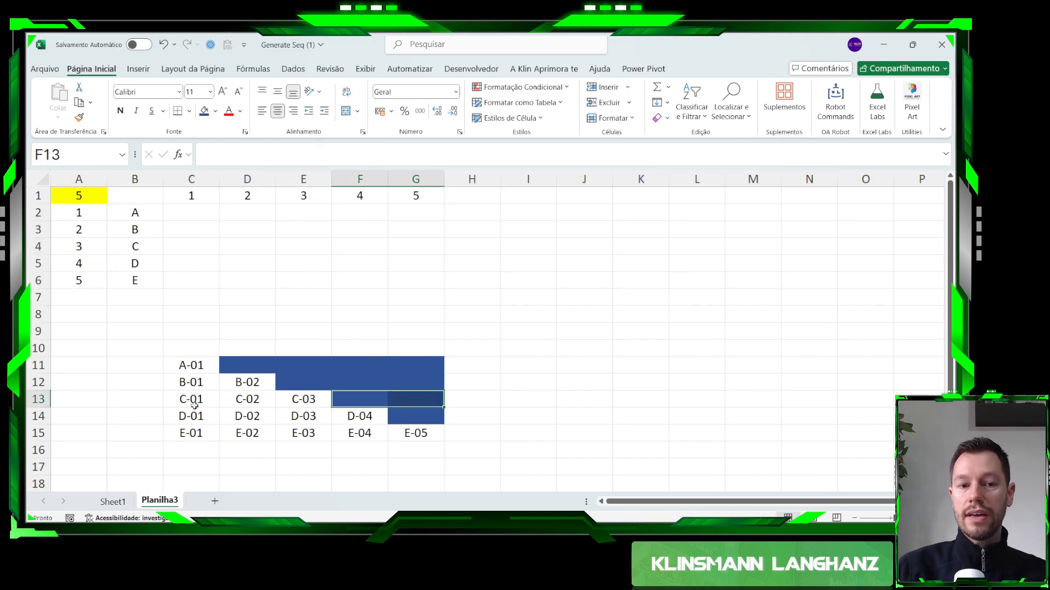
{"action": "left_click", "coordinate": [38, 399]}
{"action": "left_click_drag", "start_coordinate": [347, 399], "coordinate": [396, 402]}
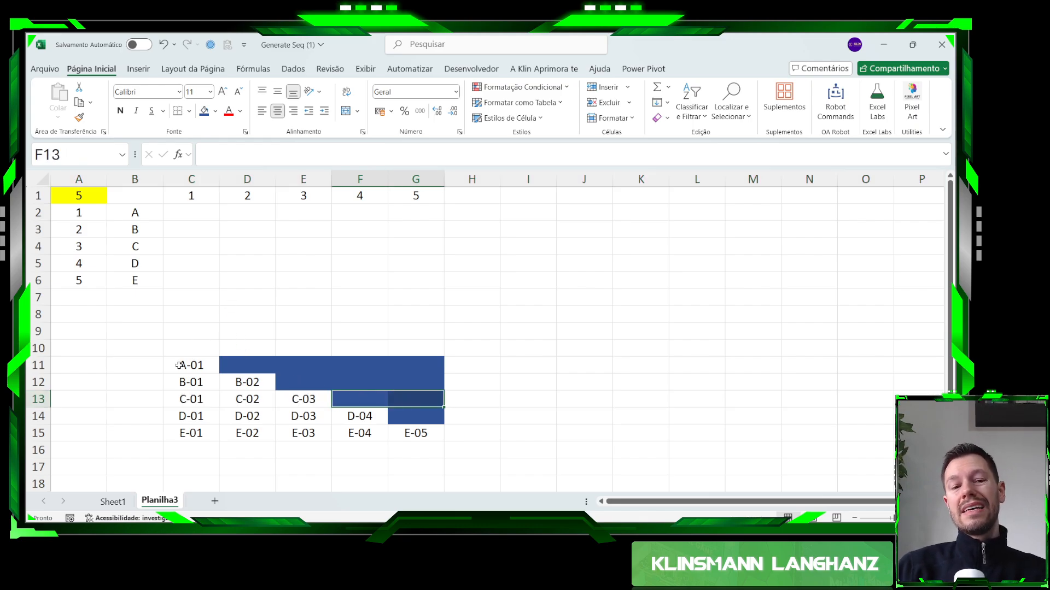
Check the blanks in row 11 and the first column C11:C15 against the full triangle on Sheet1, returning to Planilha3.
{"action": "left_click_drag", "start_coordinate": [228, 365], "coordinate": [321, 363]}
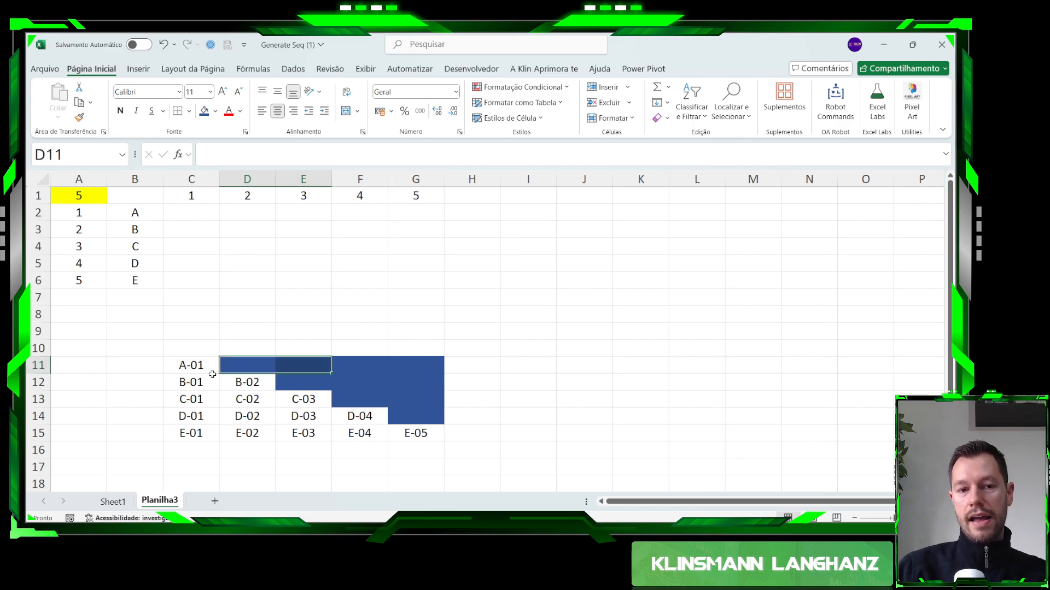
{"action": "left_click_drag", "start_coordinate": [186, 365], "coordinate": [191, 433]}
{"action": "left_click", "coordinate": [112, 501]}
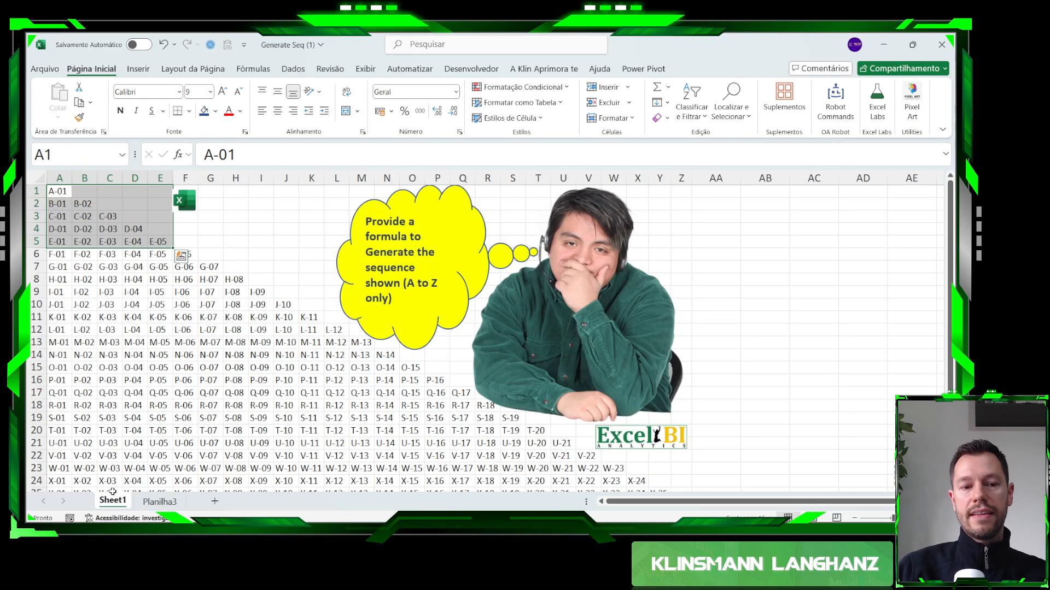
{"action": "left_click", "coordinate": [58, 203]}
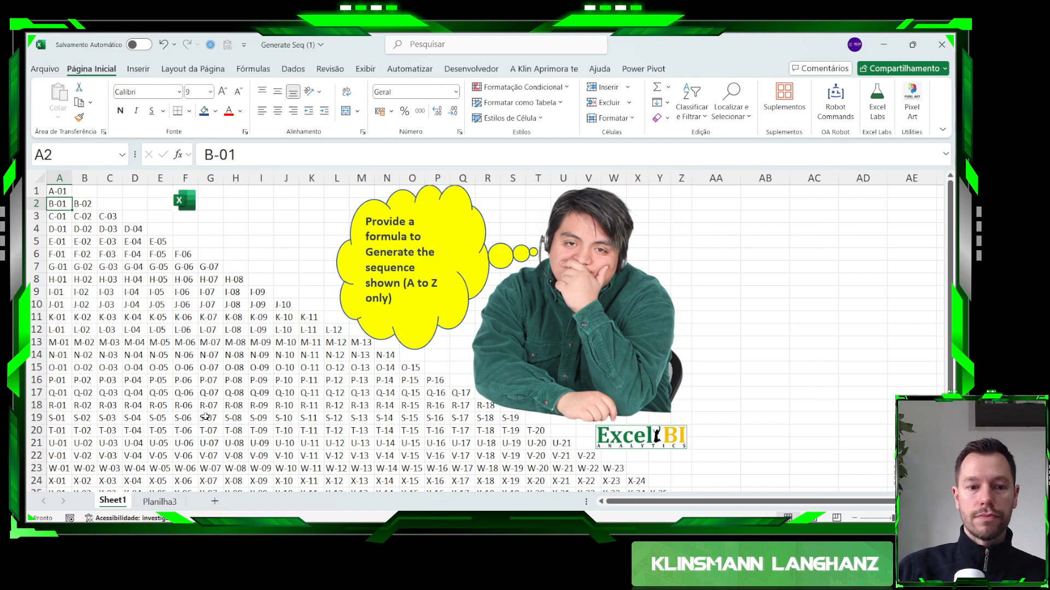
{"action": "left_click", "coordinate": [173, 506]}
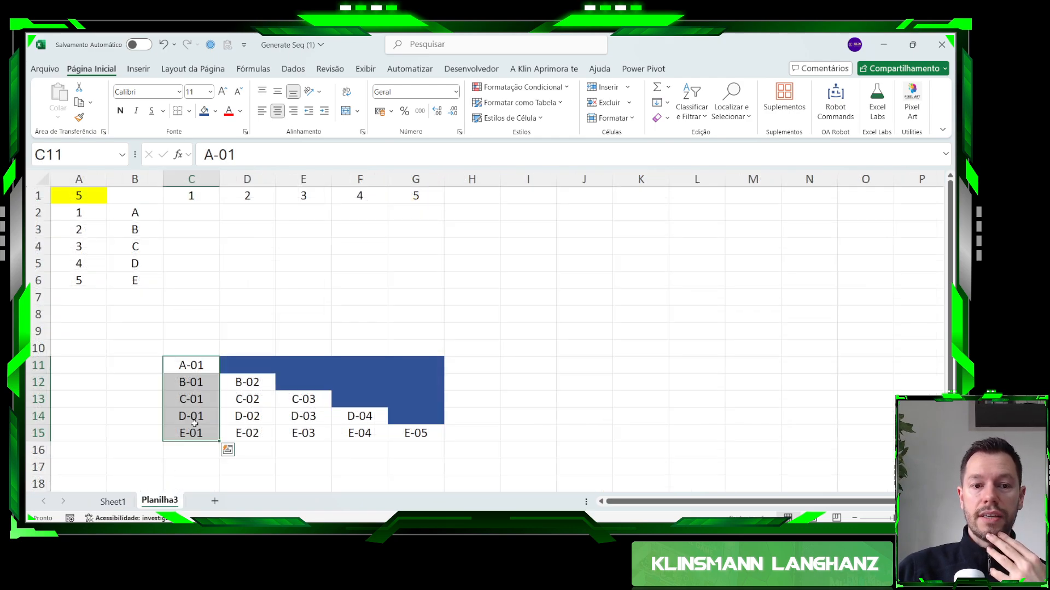
Trace the example's diagonal between A-01 and E-05 in both directions and examine the blue cells above it.
{"action": "left_click", "coordinate": [418, 414]}
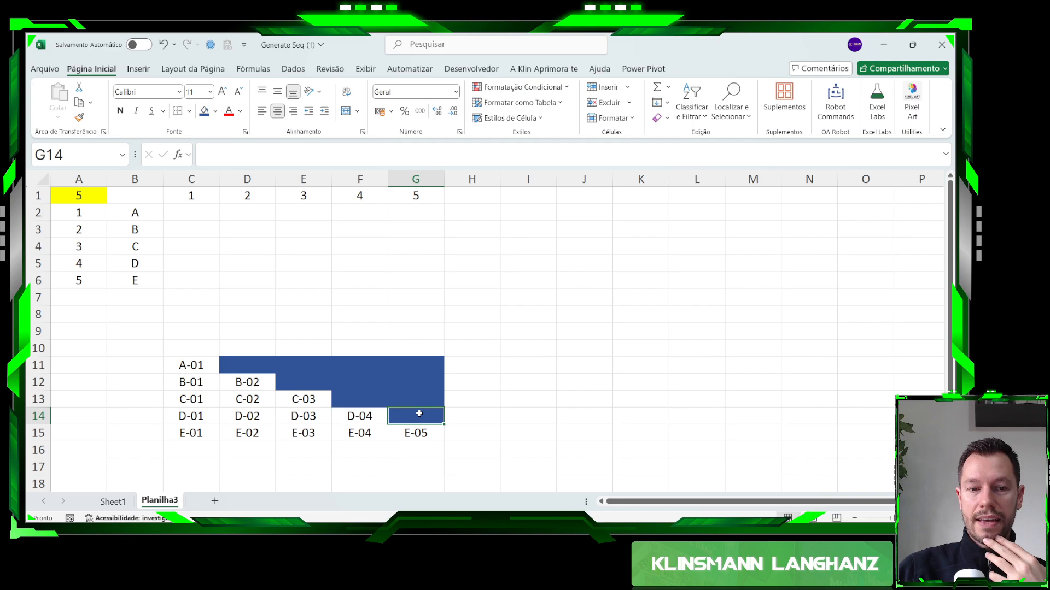
{"action": "left_click", "coordinate": [214, 365]}
{"action": "left_click", "coordinate": [264, 384]}
{"action": "left_click", "coordinate": [306, 394]}
{"action": "left_click", "coordinate": [349, 415]}
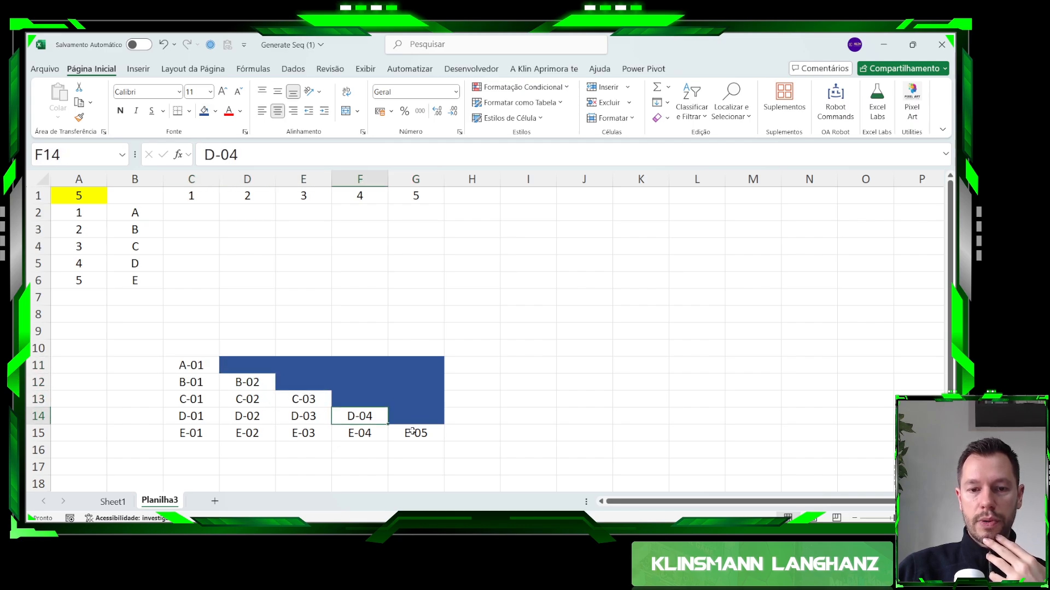
{"action": "left_click", "coordinate": [417, 433]}
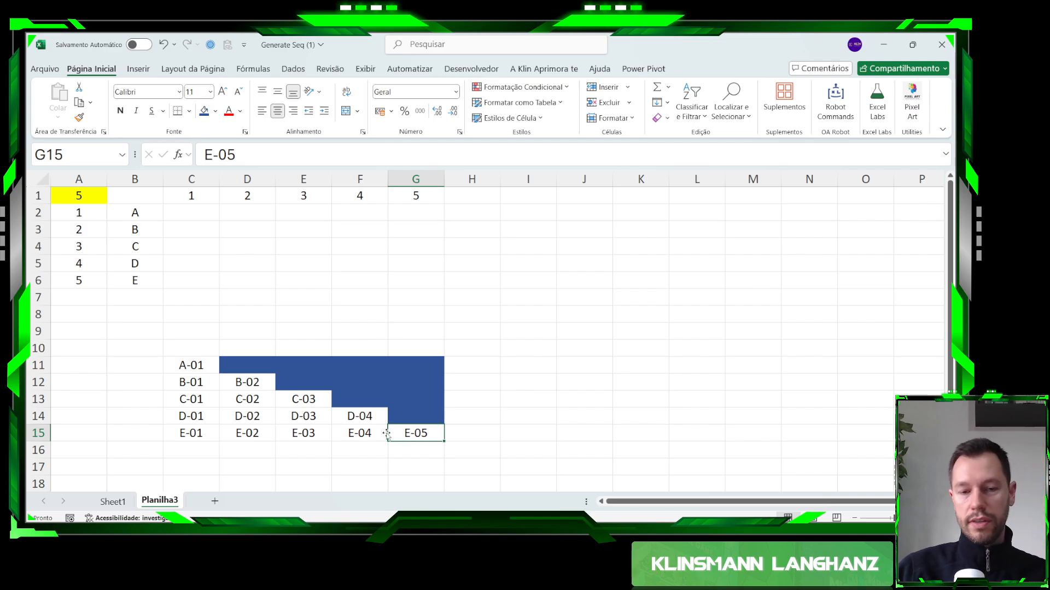
{"action": "left_click", "coordinate": [376, 417]}
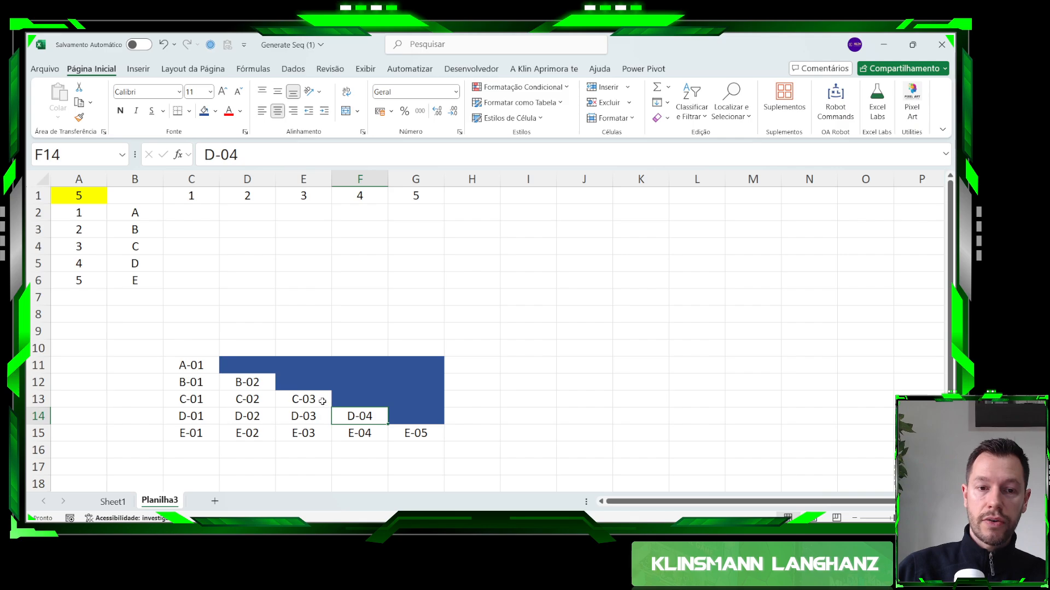
{"action": "left_click", "coordinate": [324, 403]}
{"action": "left_click", "coordinate": [257, 389]}
{"action": "left_click", "coordinate": [195, 371]}
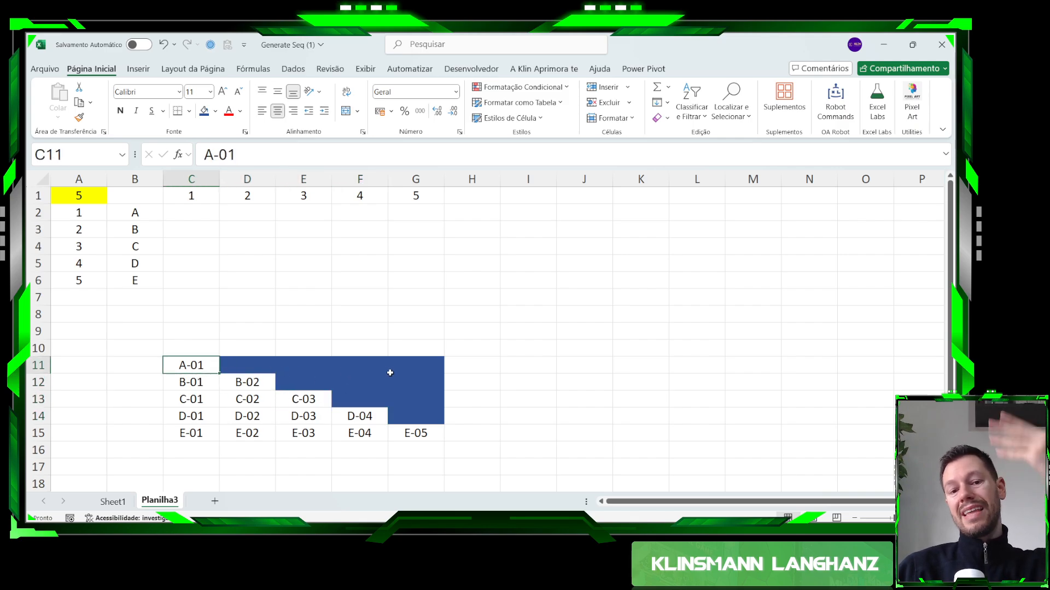
{"action": "left_click_drag", "start_coordinate": [408, 372], "coordinate": [416, 410]}
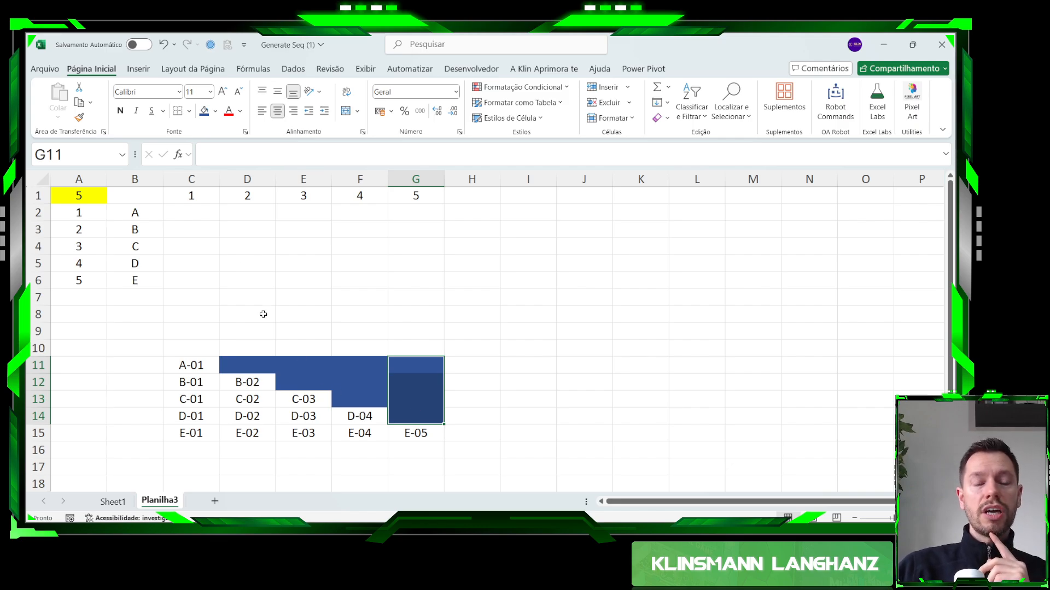
Compare the horizontal sequence C1:G1 and vertical sequence A2:A6 with the filled and blue cells of the example.
{"action": "left_click_drag", "start_coordinate": [203, 197], "coordinate": [416, 195]}
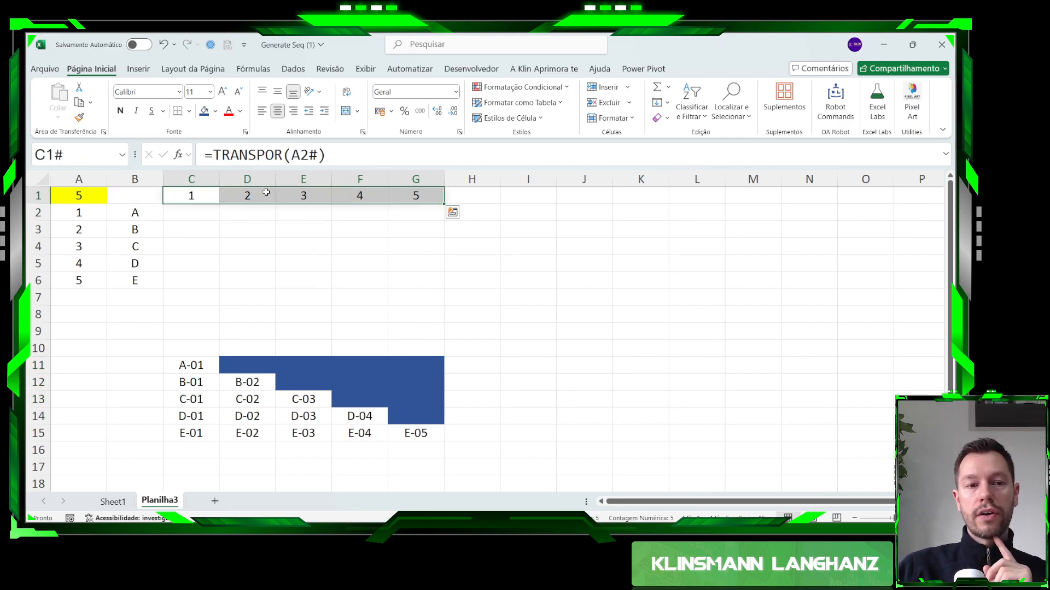
{"action": "left_click", "coordinate": [89, 217]}
{"action": "left_click_drag", "start_coordinate": [89, 216], "coordinate": [91, 289]}
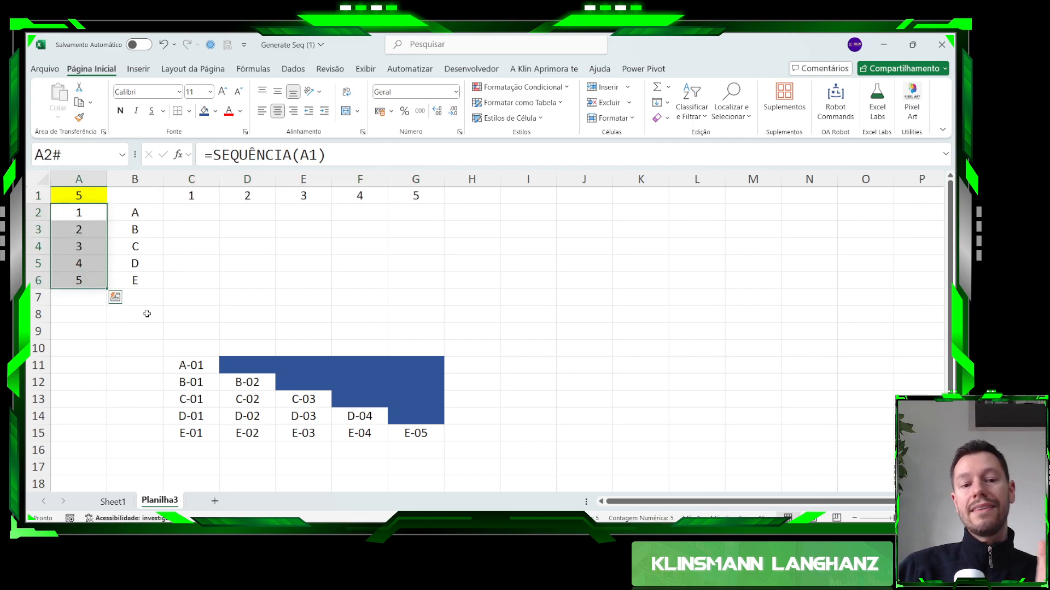
{"action": "left_click_drag", "start_coordinate": [199, 377], "coordinate": [211, 429]}
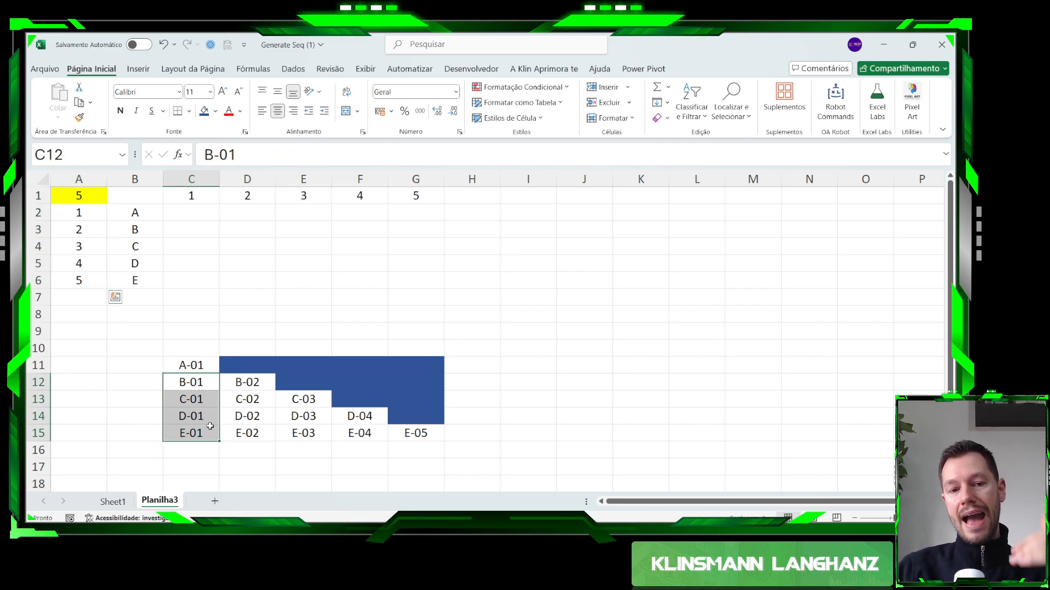
{"action": "left_click_drag", "start_coordinate": [253, 382], "coordinate": [263, 435]}
{"action": "left_click_drag", "start_coordinate": [304, 399], "coordinate": [411, 365]}
{"action": "left_click", "coordinate": [416, 433]}
{"action": "left_click_drag", "start_coordinate": [363, 399], "coordinate": [355, 351]}
{"action": "left_click_drag", "start_coordinate": [312, 381], "coordinate": [264, 343]}
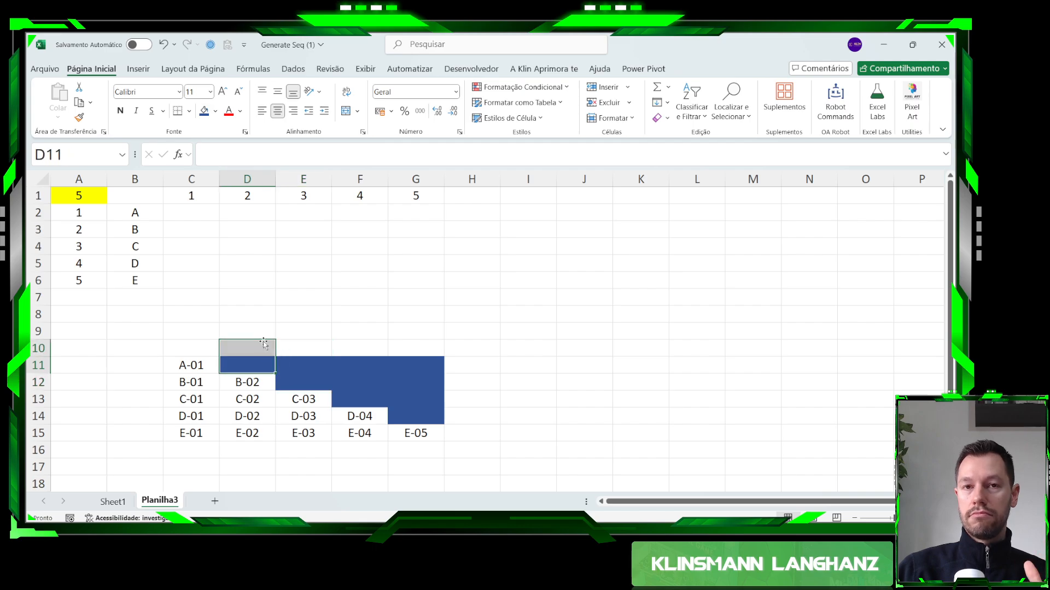
Begin a SE formula in cell C2 with the logical test A2#>=C1#.
{"action": "left_click", "coordinate": [192, 302]}
{"action": "left_click", "coordinate": [195, 210]}
{"action": "type", "text": "="}
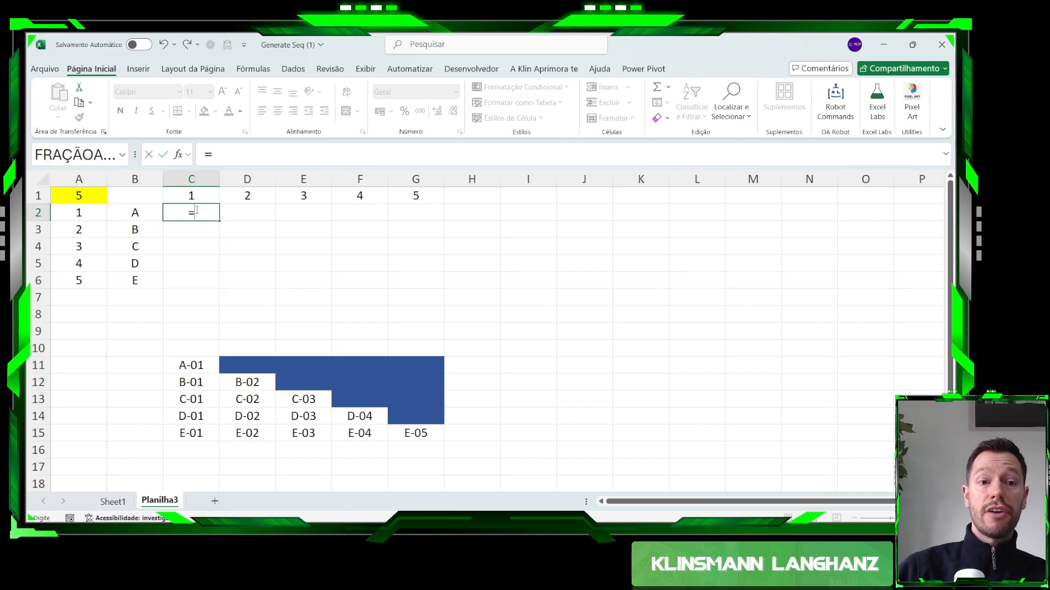
{"action": "type", "text": "se("}
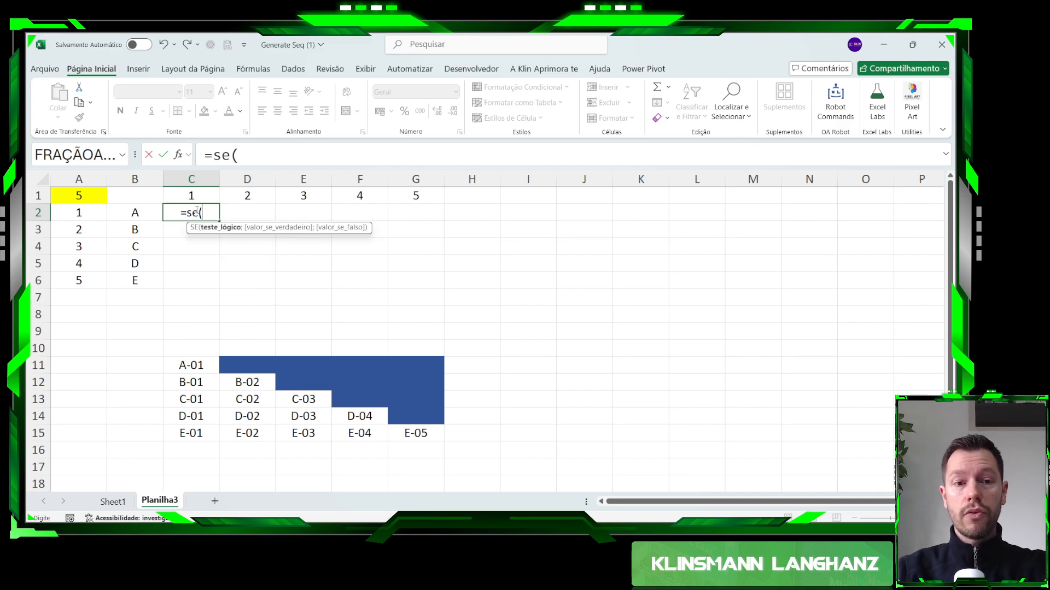
{"action": "left_click", "coordinate": [91, 213]}
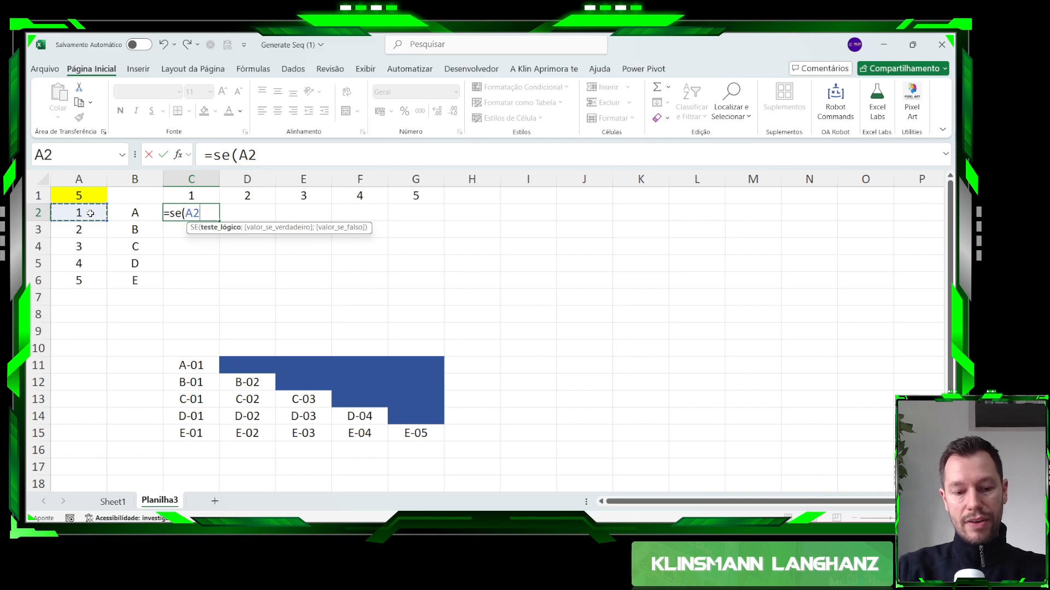
{"action": "type", "text": "#>="}
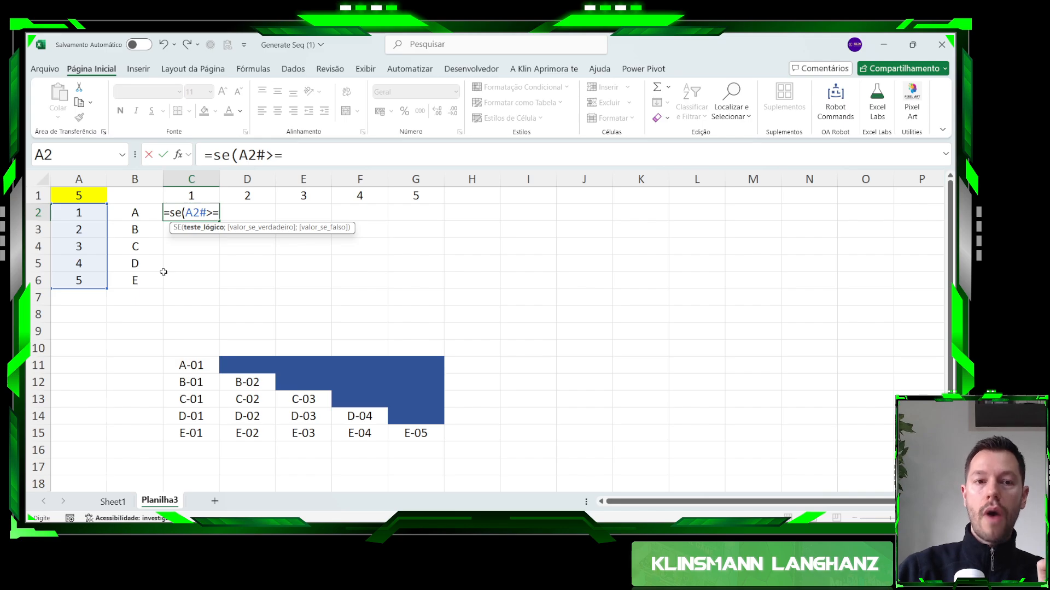
{"action": "left_click", "coordinate": [192, 195]}
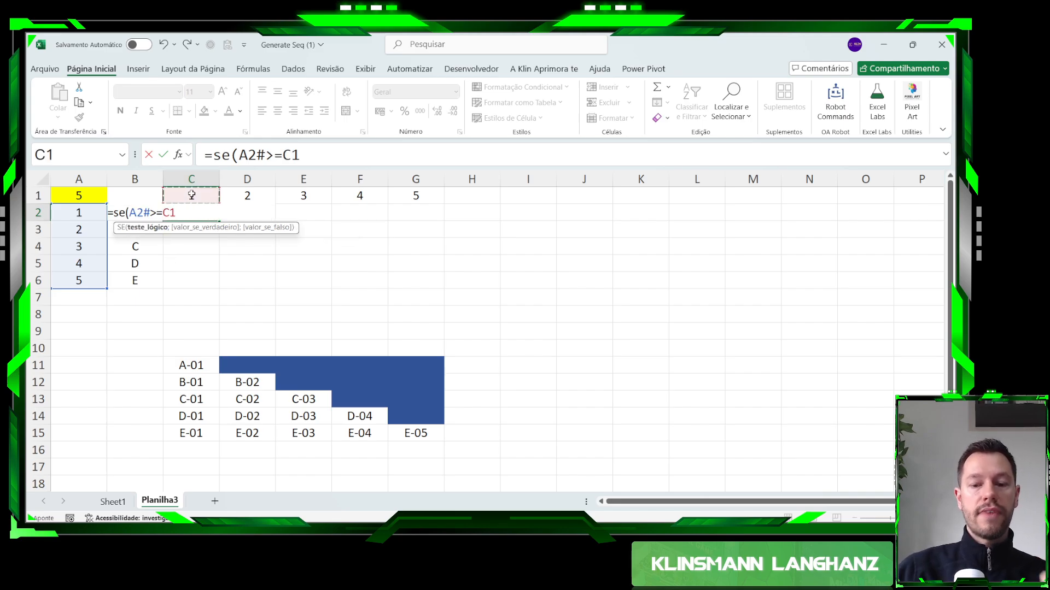
{"action": "type", "text": "#"}
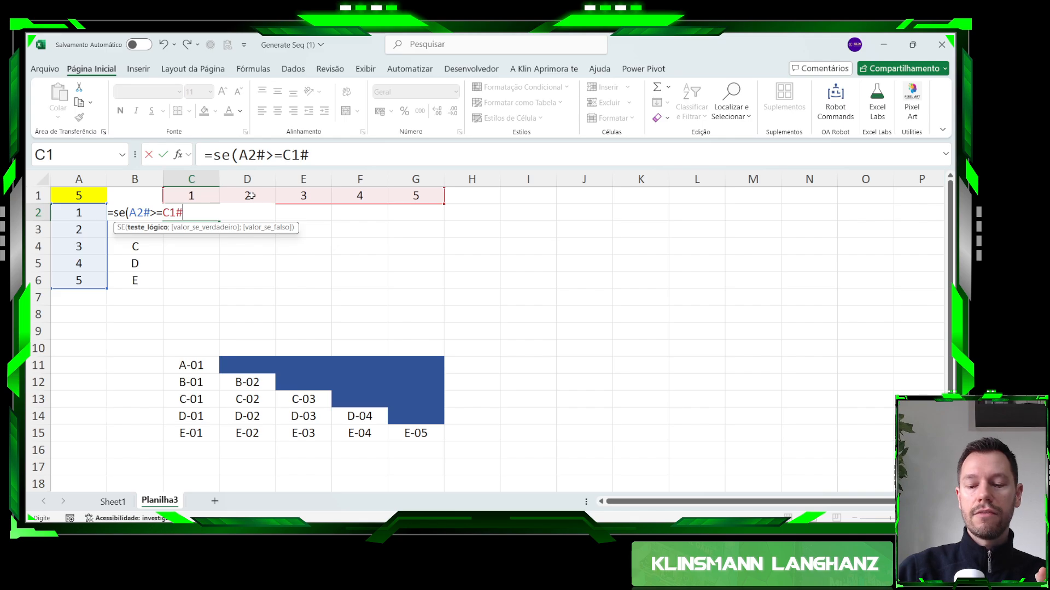
{"action": "type", "text": ";"}
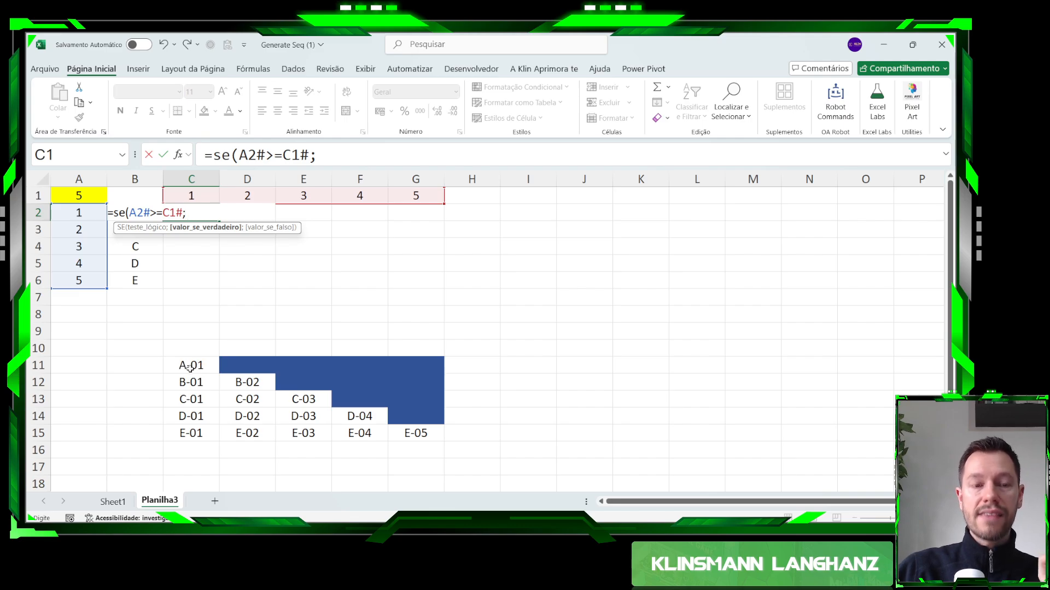
Start the SE formula's value-if-true with the letters B2# joined to a hyphen, as B2#&"-"&.
{"action": "left_click", "coordinate": [145, 283]}
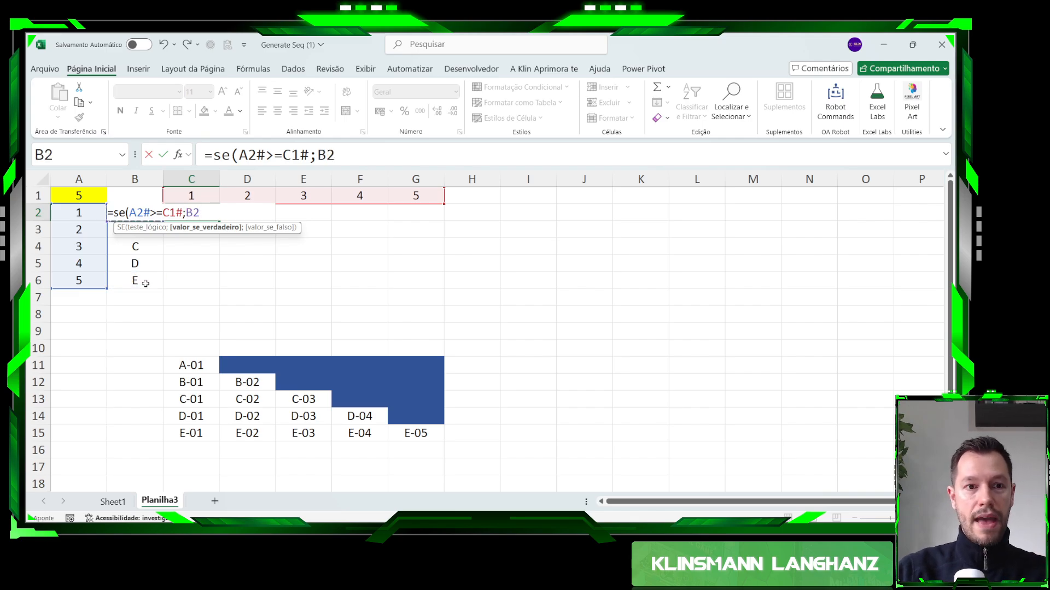
{"action": "key", "text": "ctrl+Up"}
{"action": "type", "text": "#"}
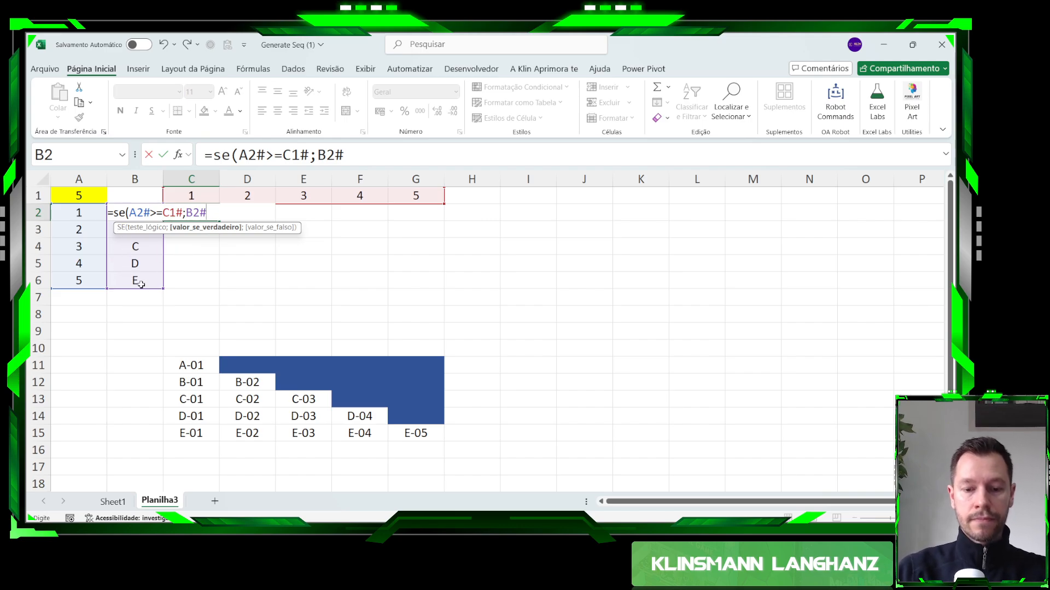
{"action": "type", "text": "&"}
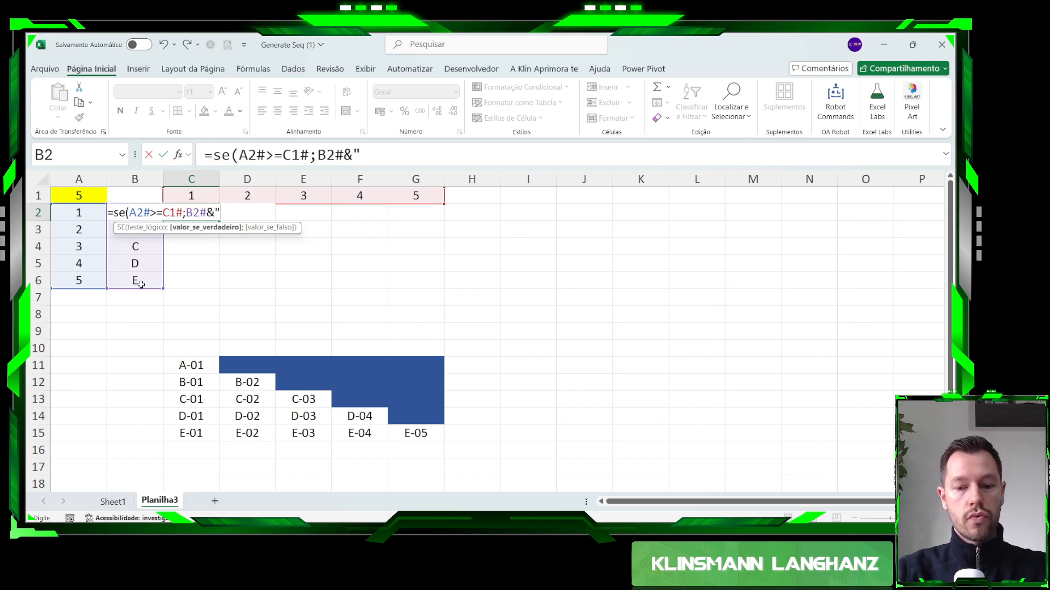
{"action": "type", "text": "\"-\""}
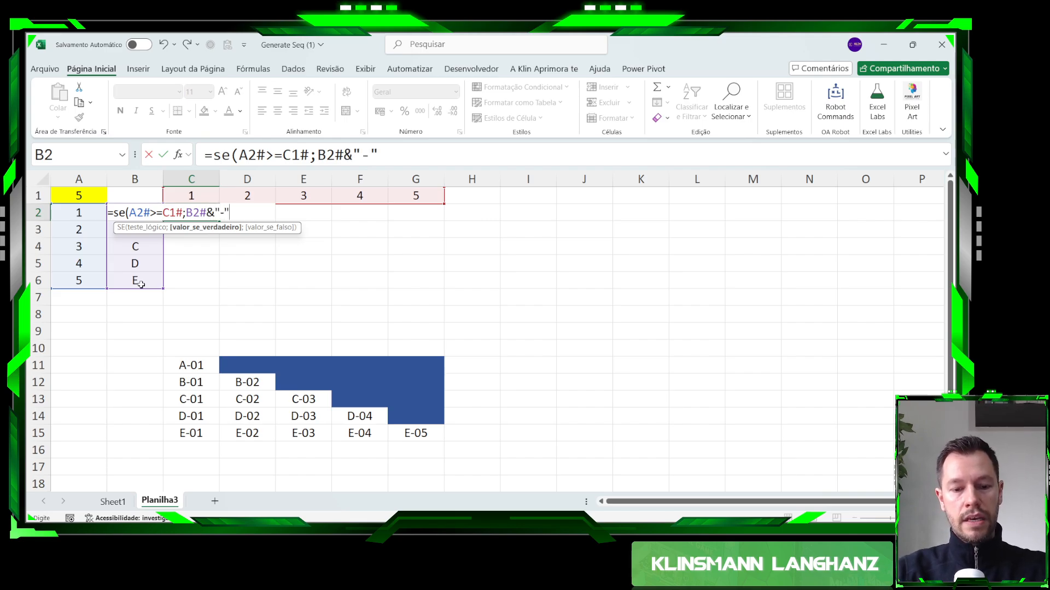
{"action": "type", "text": "&"}
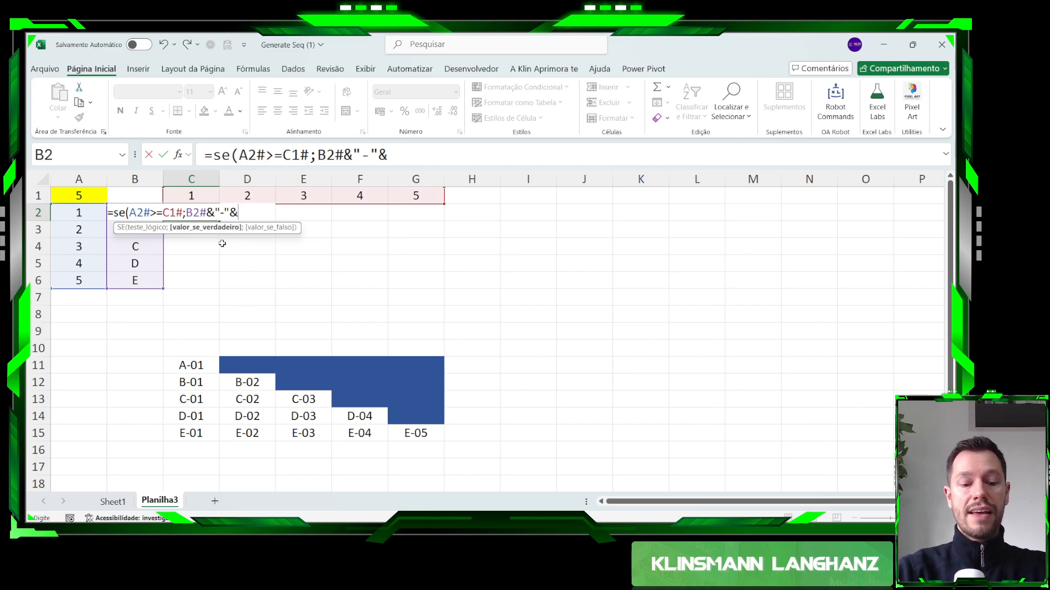
Append TEXTO(C1#;"00") to the value-if-true so the horizontal sequence is formatted with two digits.
{"action": "type", "text": "tex"}
{"action": "key", "text": "Tab"}
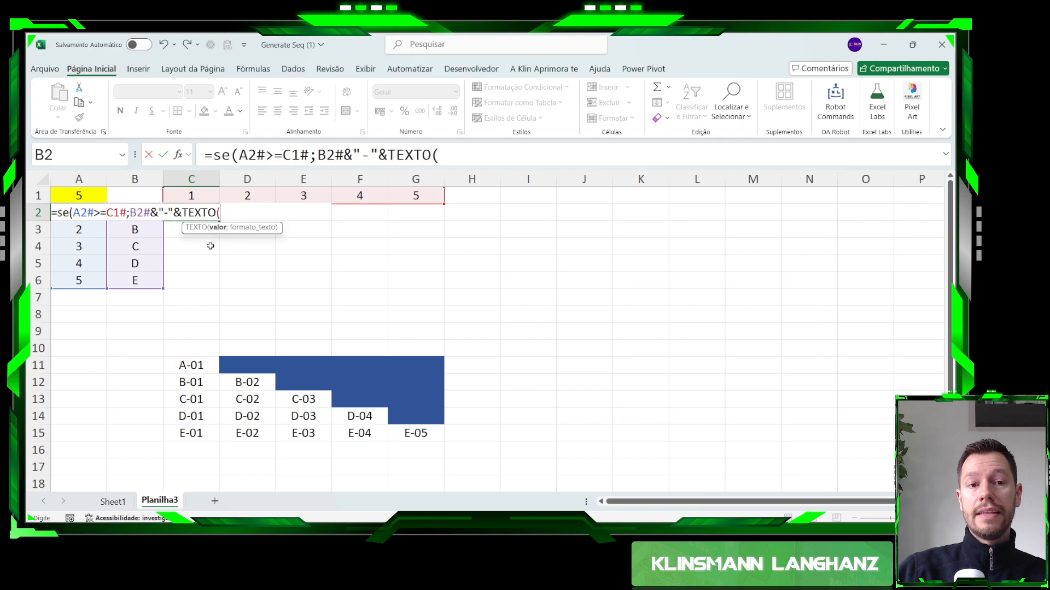
{"action": "left_click", "coordinate": [202, 193]}
{"action": "type", "text": "#"}
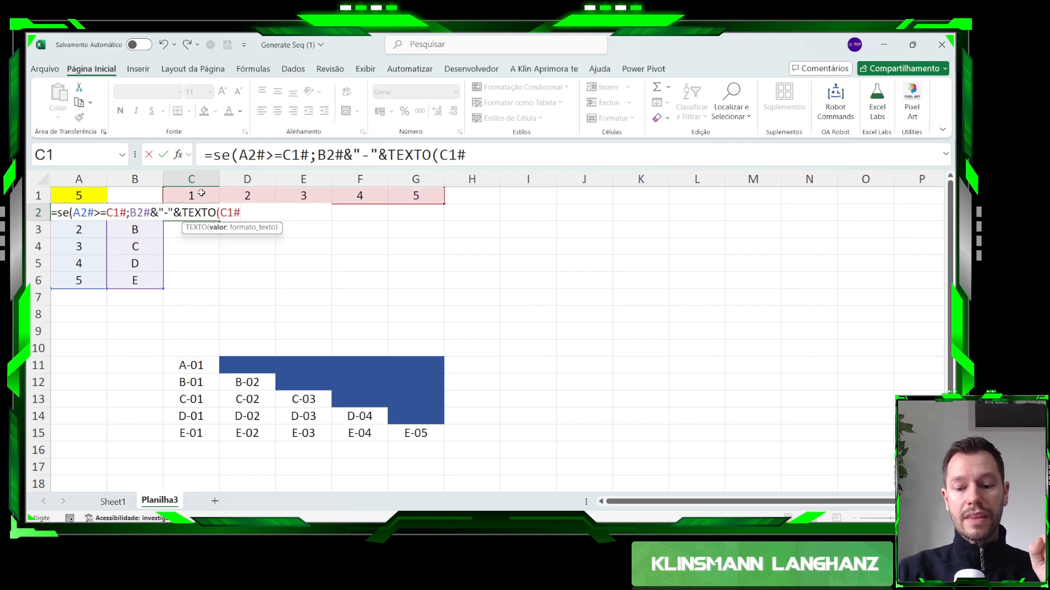
{"action": "type", "text": ";\""}
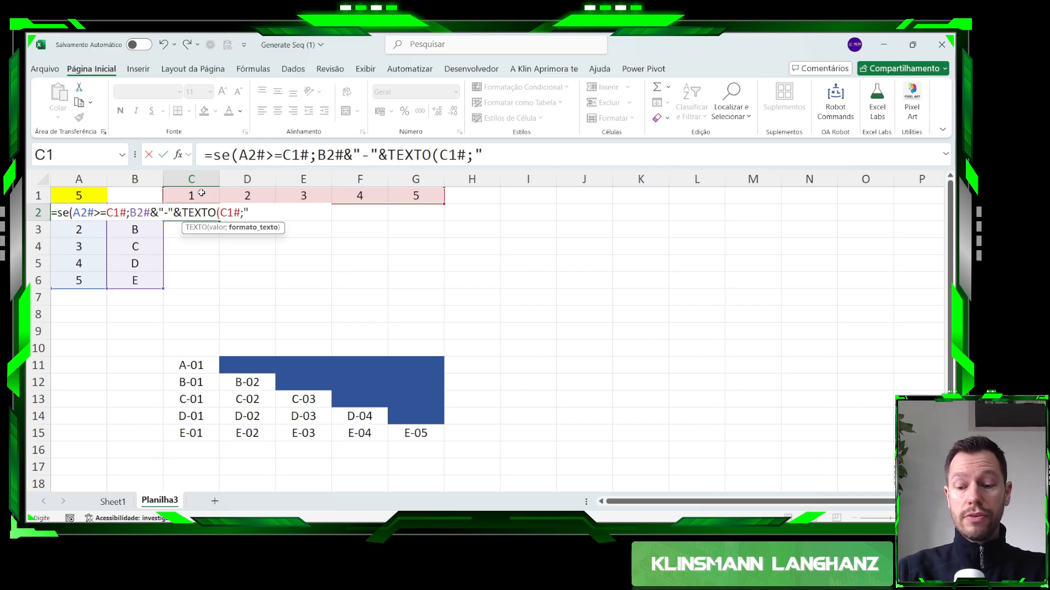
{"action": "type", "text": "00\")"}
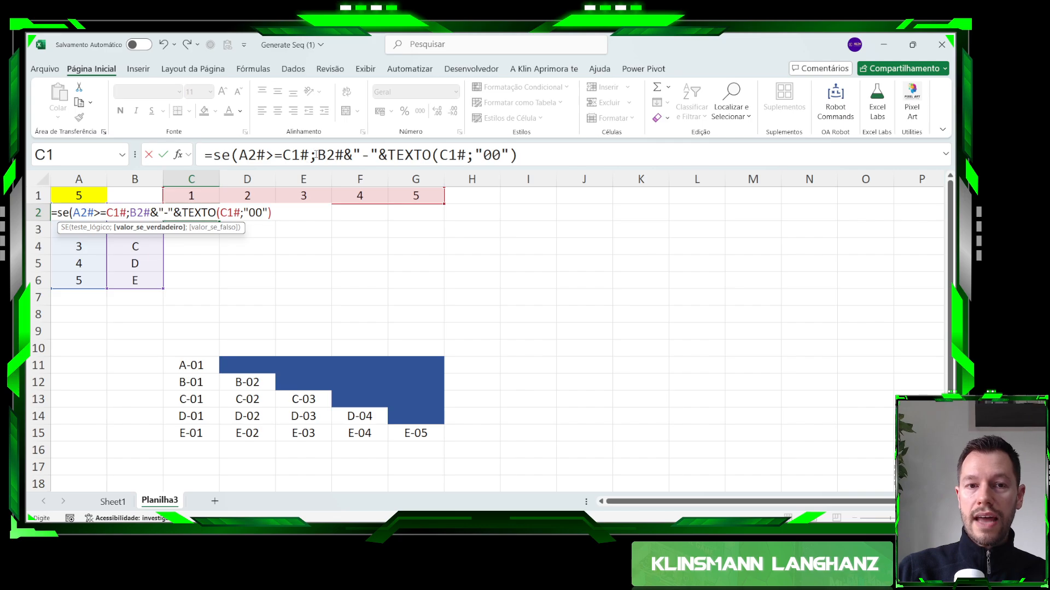
{"action": "left_click_drag", "start_coordinate": [318, 155], "coordinate": [518, 155]}
{"action": "left_click", "coordinate": [527, 154]}
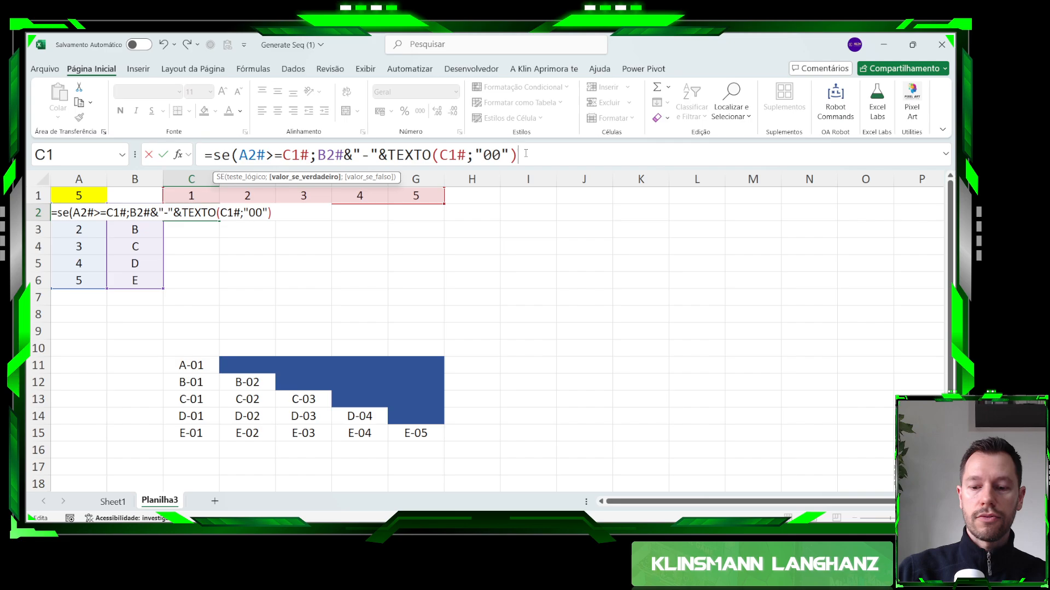
Add an empty text "" as the value-if-false, close the SE formula, recheck its logical test and enter it in C2.
{"action": "type", "text": ";\"\""}
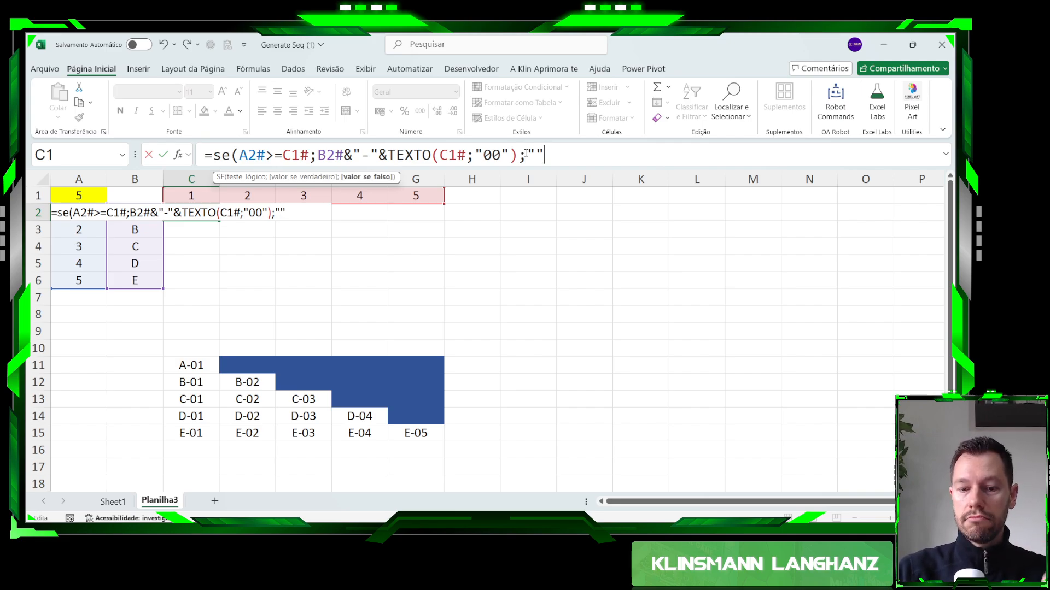
{"action": "type", "text": ")"}
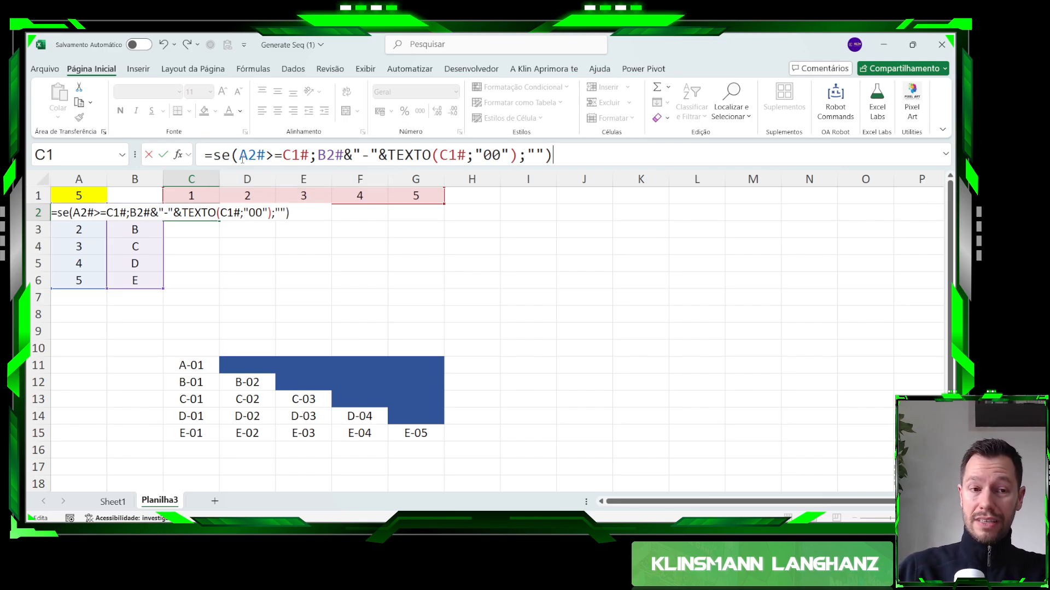
{"action": "left_click_drag", "start_coordinate": [238, 155], "coordinate": [309, 155]}
{"action": "left_click", "coordinate": [282, 155]}
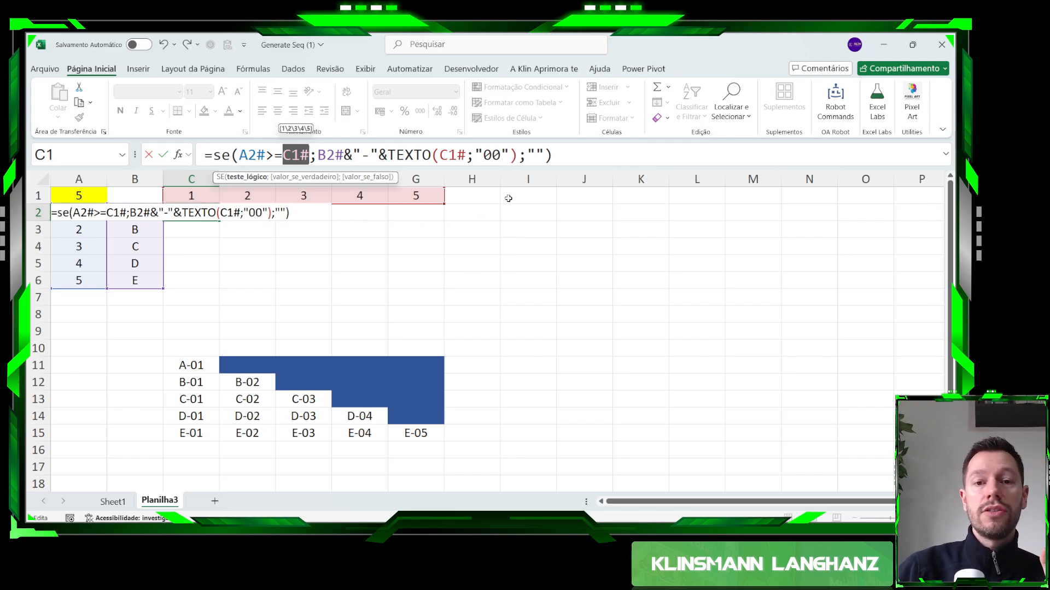
{"action": "left_click", "coordinate": [569, 152]}
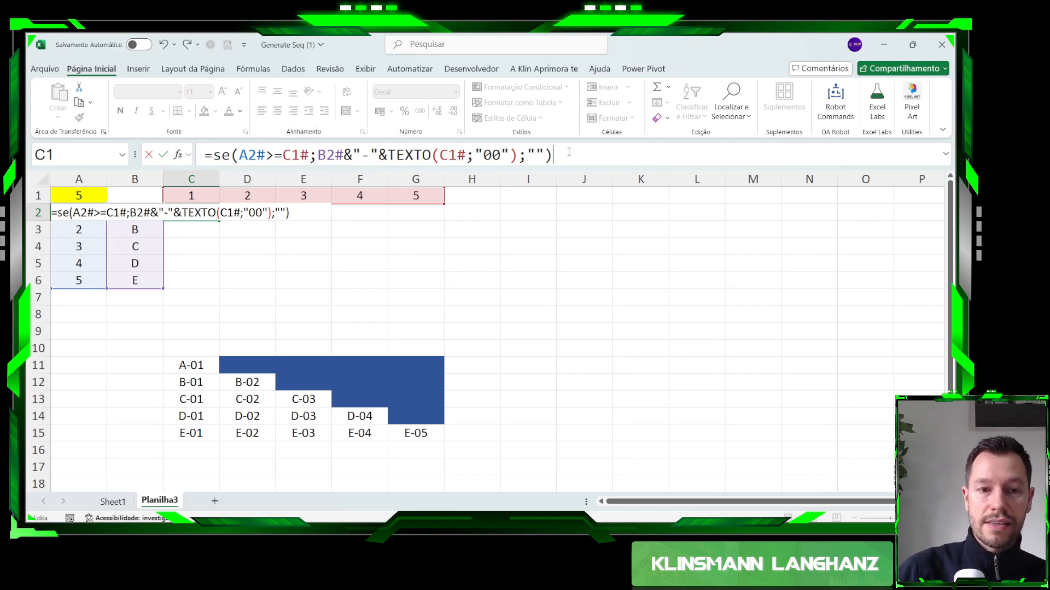
{"action": "key", "text": "Return"}
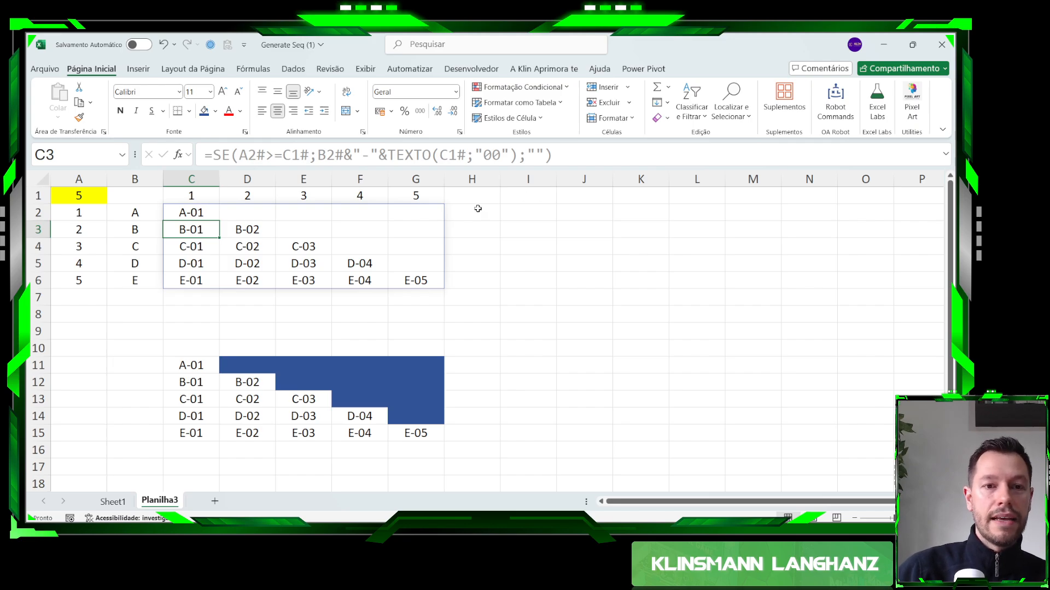
Highlight cell D3, containing B-02, with a yellow fill.
{"action": "left_click", "coordinate": [307, 233]}
{"action": "left_click", "coordinate": [264, 229]}
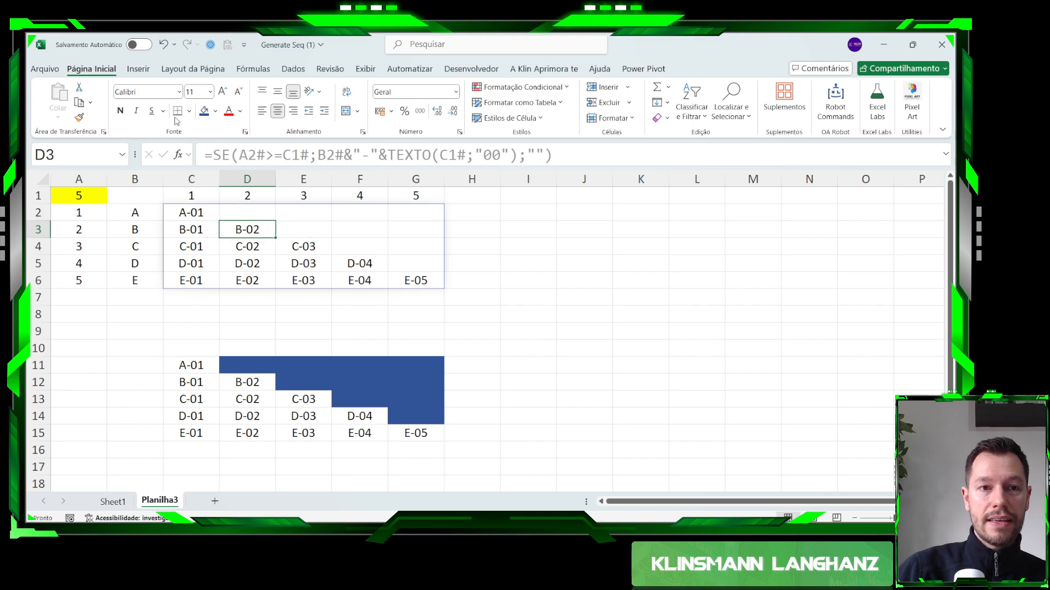
{"action": "left_click", "coordinate": [215, 111]}
{"action": "left_click", "coordinate": [231, 248]}
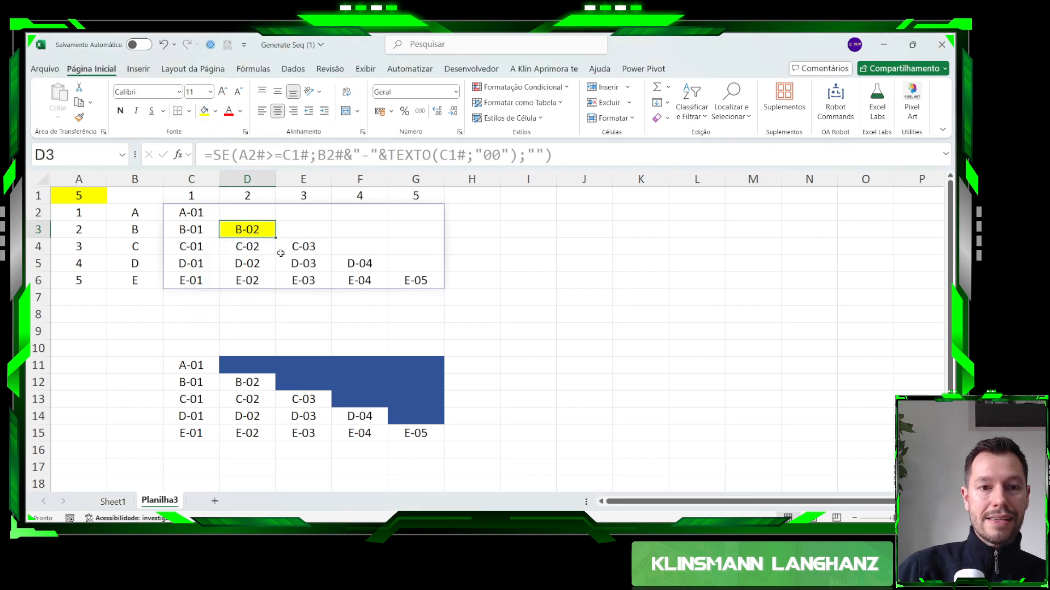
Trace row 3 and column D to the yellow cell, comparing the sequence numbers in A3 and D1.
{"action": "left_click_drag", "start_coordinate": [38, 229], "coordinate": [255, 228]}
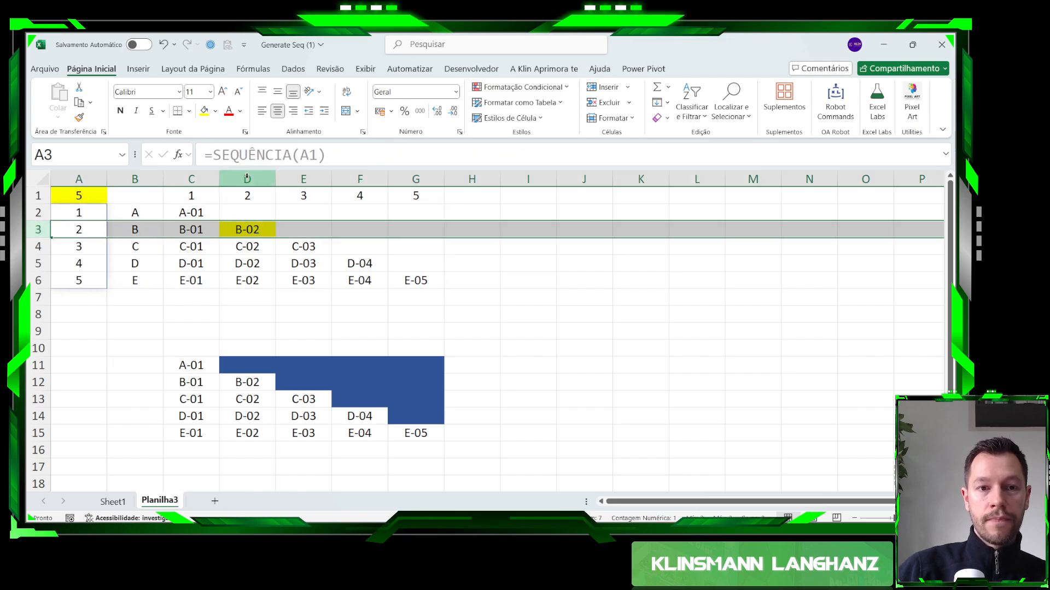
{"action": "left_click_drag", "start_coordinate": [39, 213], "coordinate": [38, 264]}
{"action": "left_click", "coordinate": [32, 229]}
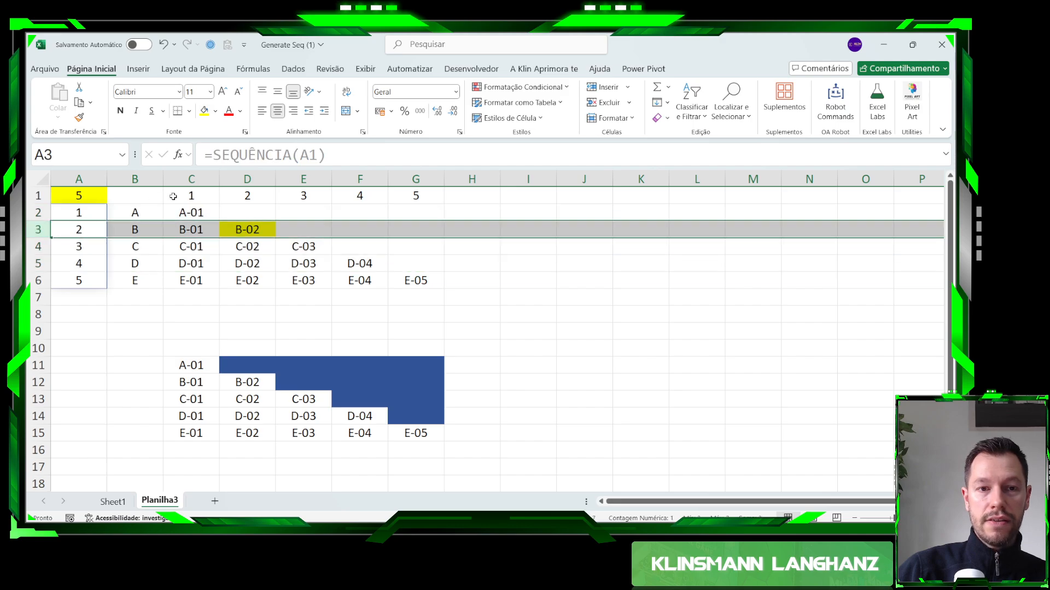
{"action": "left_click", "coordinate": [248, 180]}
{"action": "left_click_drag", "start_coordinate": [193, 198], "coordinate": [415, 281]}
{"action": "left_click", "coordinate": [80, 230]}
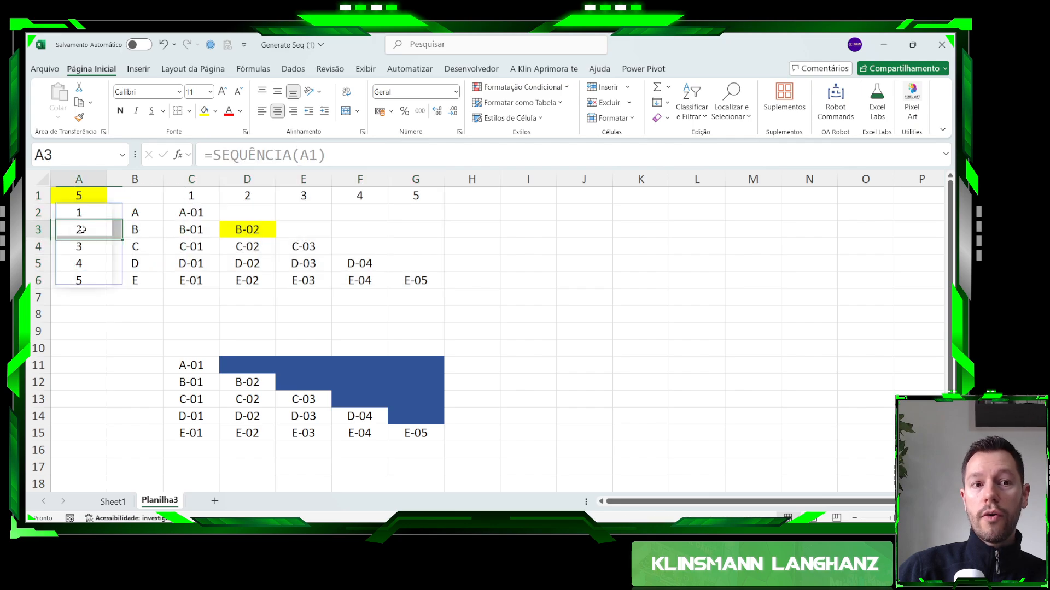
{"action": "left_click", "coordinate": [237, 199]}
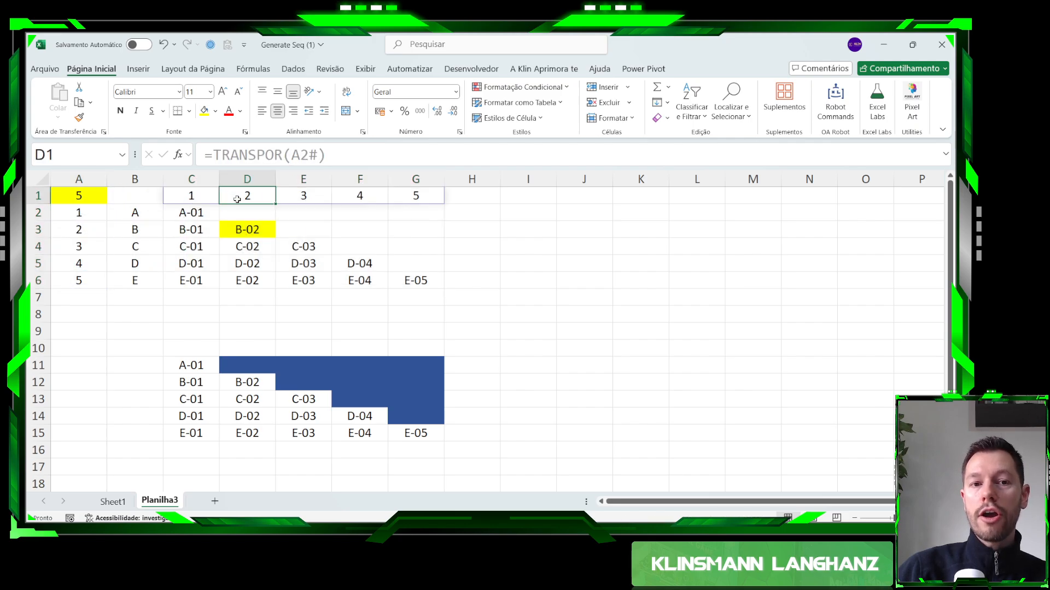
{"action": "left_click", "coordinate": [74, 234]}
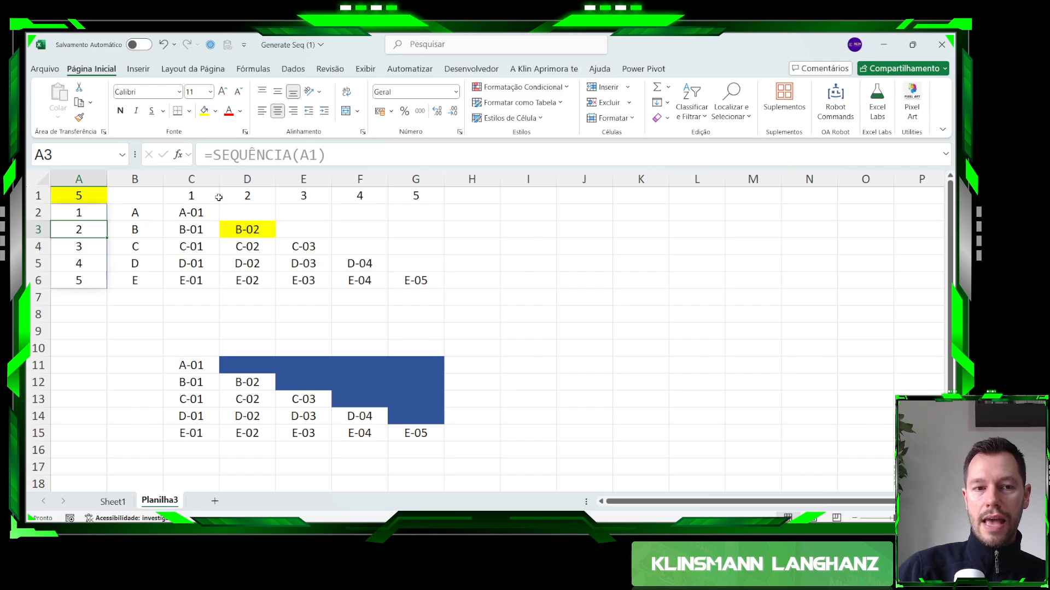
{"action": "left_click", "coordinate": [267, 195]}
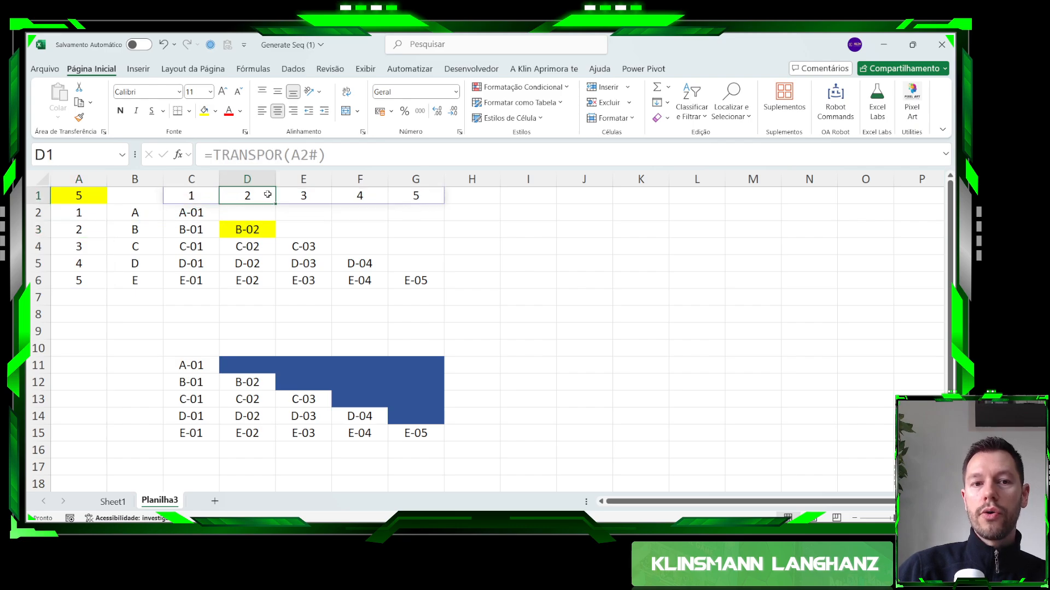
{"action": "left_click", "coordinate": [241, 225]}
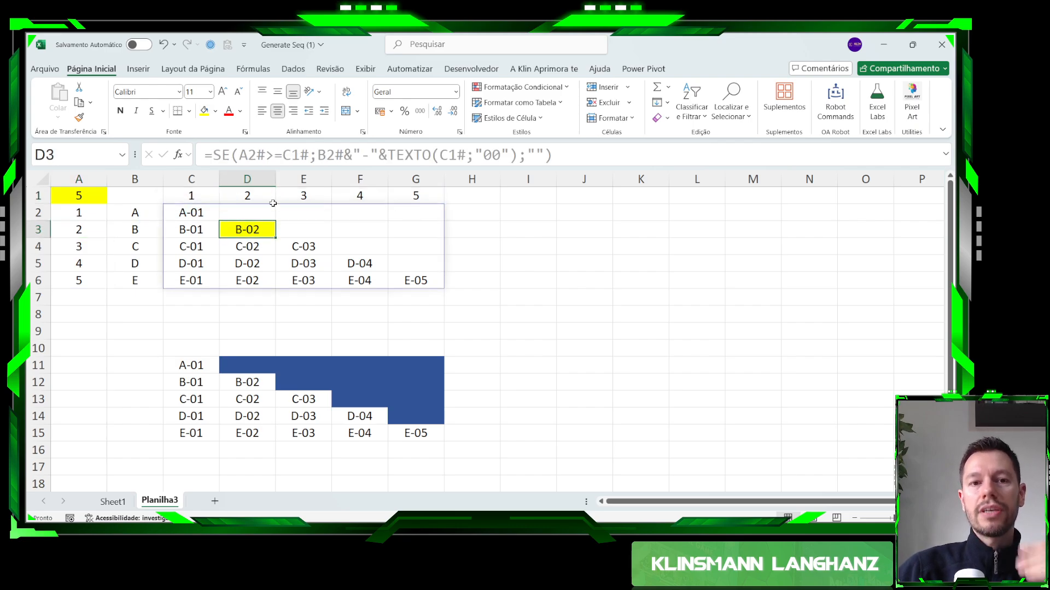
Compare the row number in A3 with column E's number and highlight the blank cell E3 with an orange fill.
{"action": "left_click", "coordinate": [303, 233]}
{"action": "left_click", "coordinate": [102, 231]}
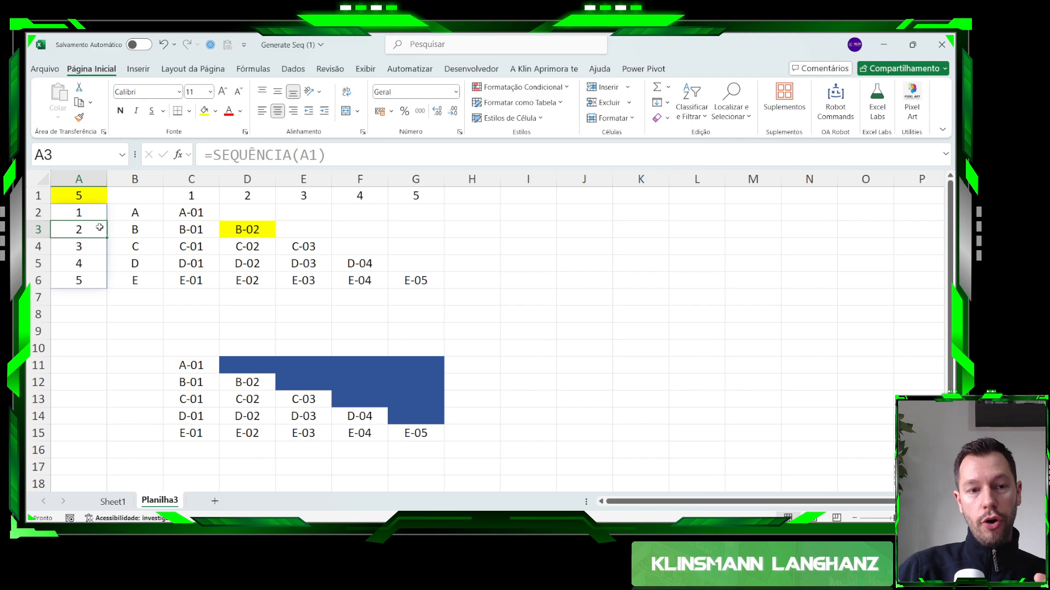
{"action": "left_click", "coordinate": [304, 181]}
{"action": "left_click", "coordinate": [302, 229]}
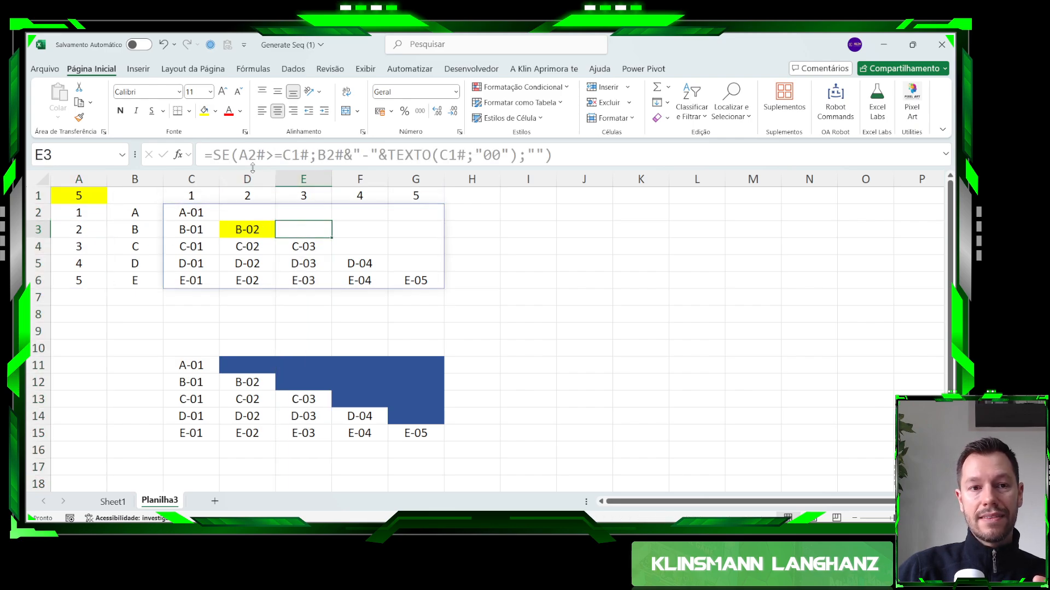
{"action": "left_click", "coordinate": [215, 111]}
{"action": "left_click", "coordinate": [222, 250]}
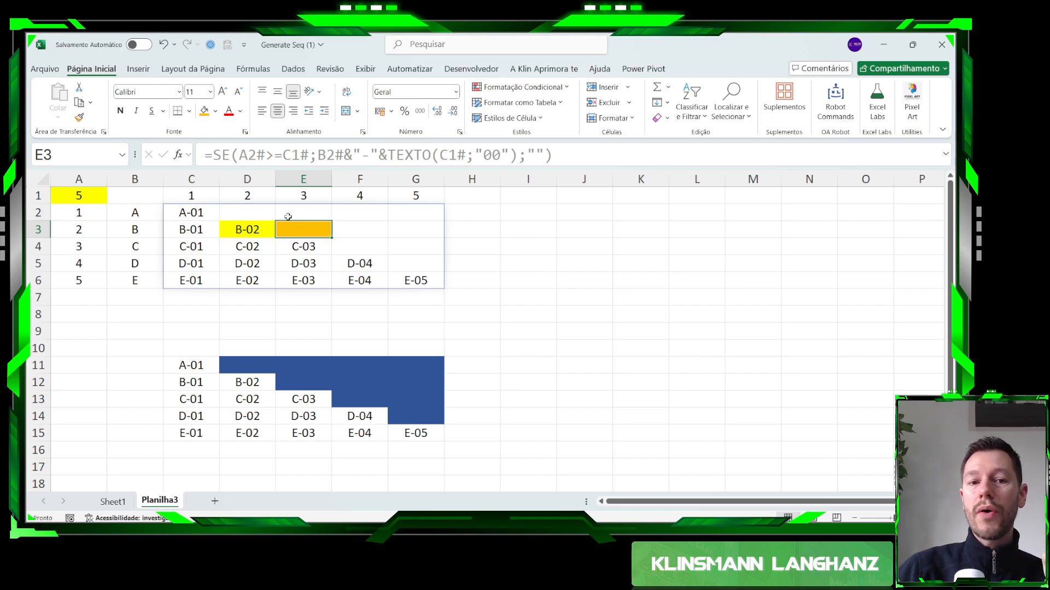
Review the true and false arguments of the SE formula in C2 and the vertical sequence A2:A6.
{"action": "left_click", "coordinate": [196, 211]}
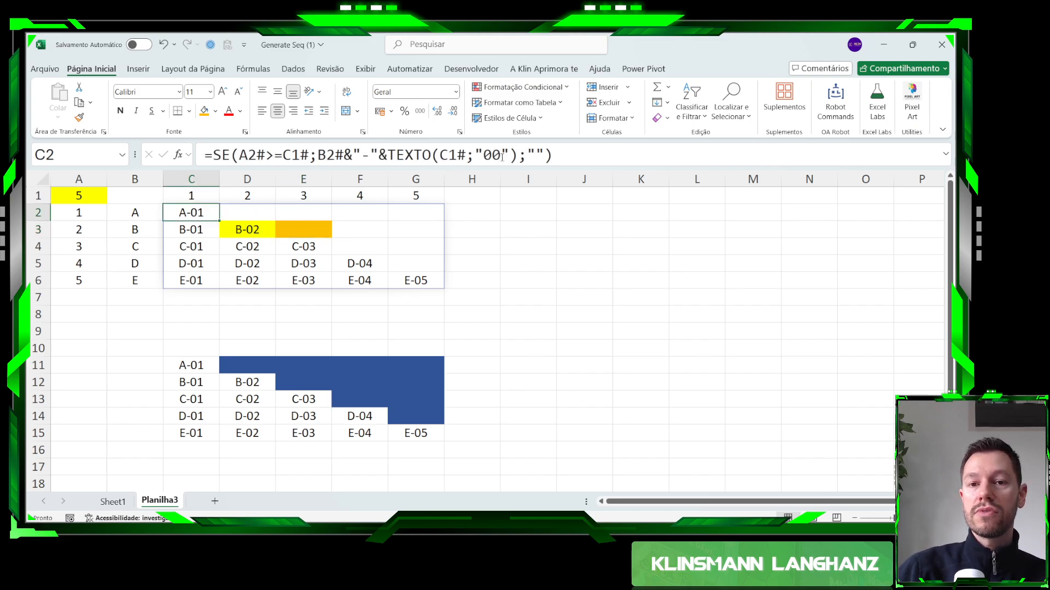
{"action": "left_click", "coordinate": [534, 155]}
{"action": "double_click", "coordinate": [535, 155]}
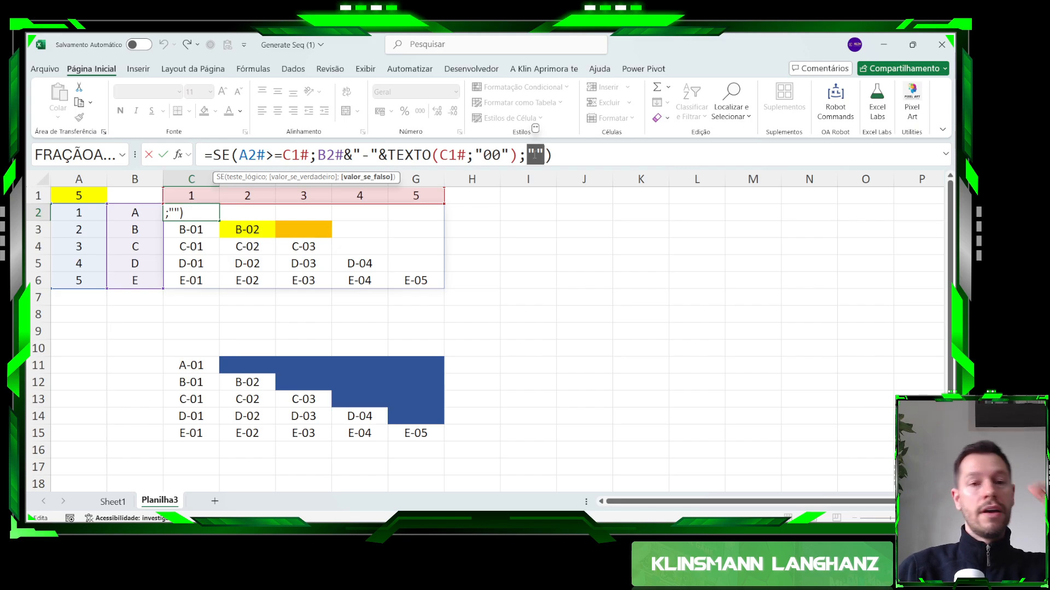
{"action": "left_click_drag", "start_coordinate": [318, 155], "coordinate": [546, 156]}
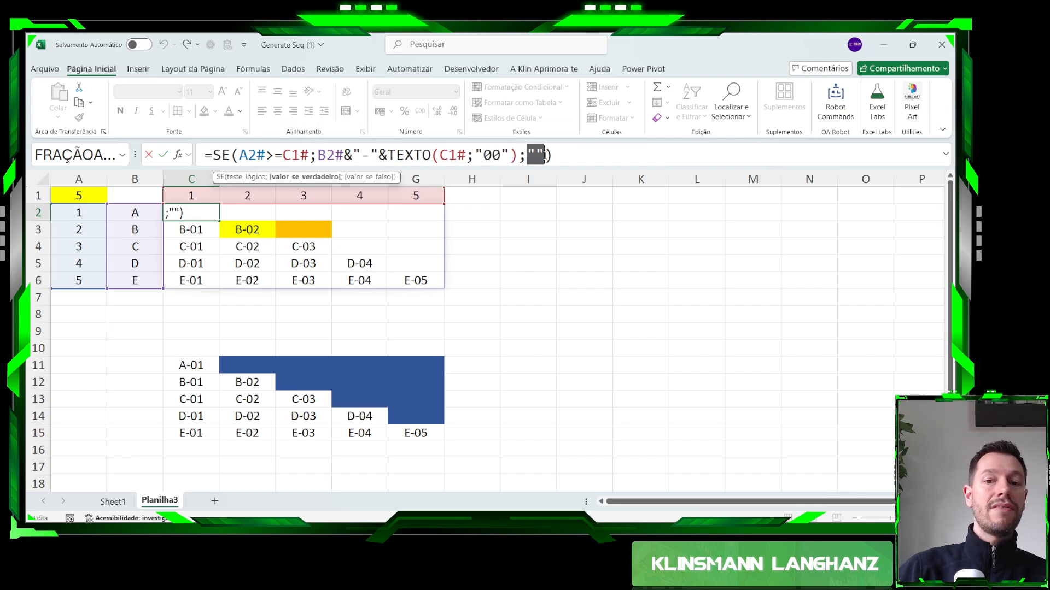
{"action": "key", "text": "Return"}
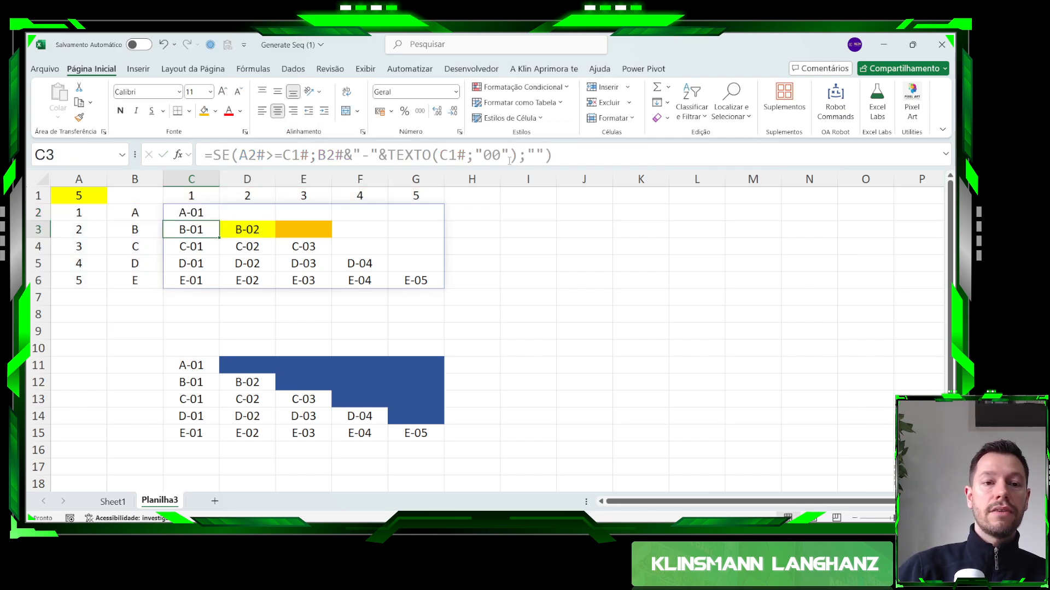
{"action": "left_click", "coordinate": [196, 212]}
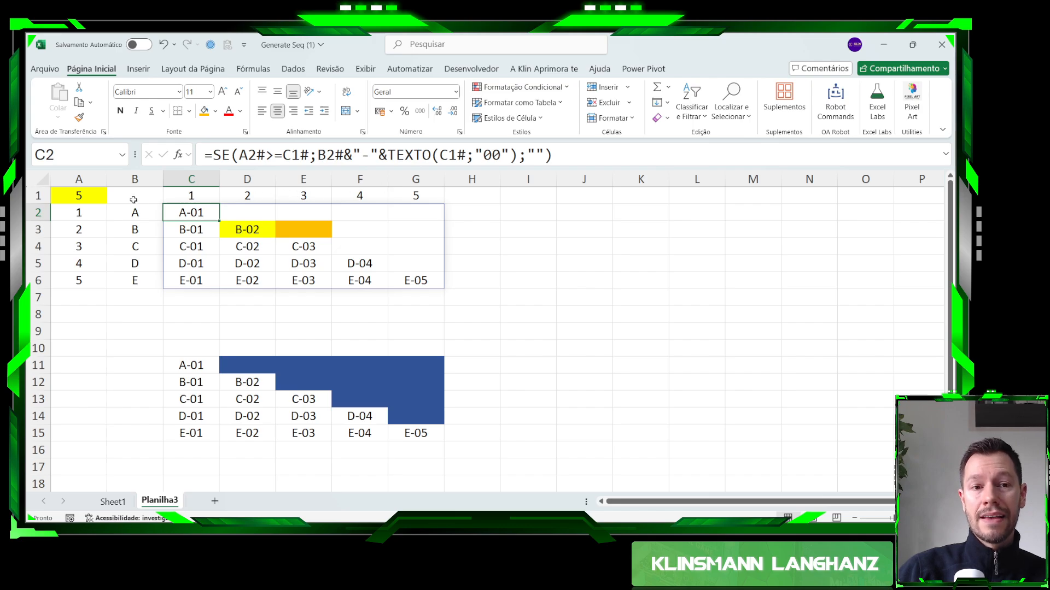
{"action": "left_click_drag", "start_coordinate": [96, 211], "coordinate": [100, 282]}
Clear the pasted example and its blue fill by copying blank cell I10 over the range B9:H16.
{"action": "left_click", "coordinate": [549, 347]}
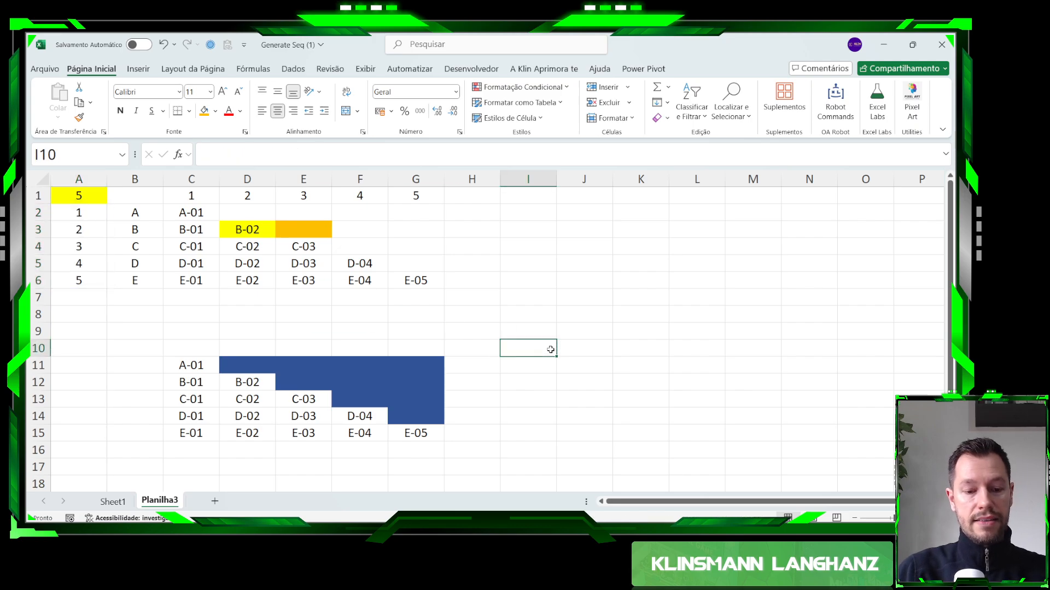
{"action": "key", "text": "ctrl+c"}
{"action": "left_click_drag", "start_coordinate": [136, 333], "coordinate": [484, 455]}
{"action": "key", "text": "ctrl+v"}
{"action": "key", "text": "Escape"}
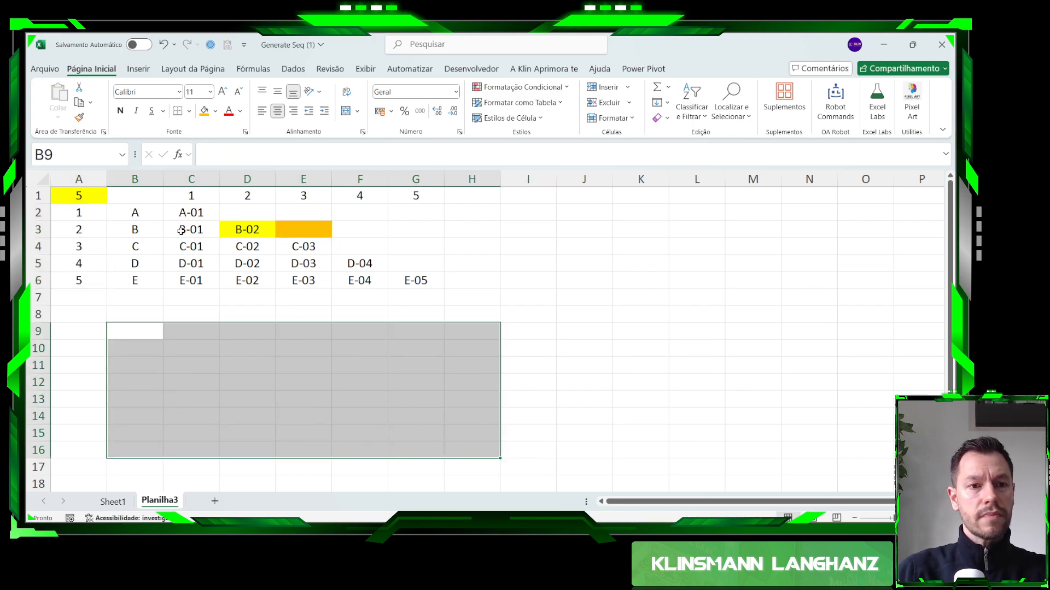
Remove the yellow and orange fill from cells D3:E3.
{"action": "left_click_drag", "start_coordinate": [224, 224], "coordinate": [301, 229]}
{"action": "left_click", "coordinate": [215, 110]}
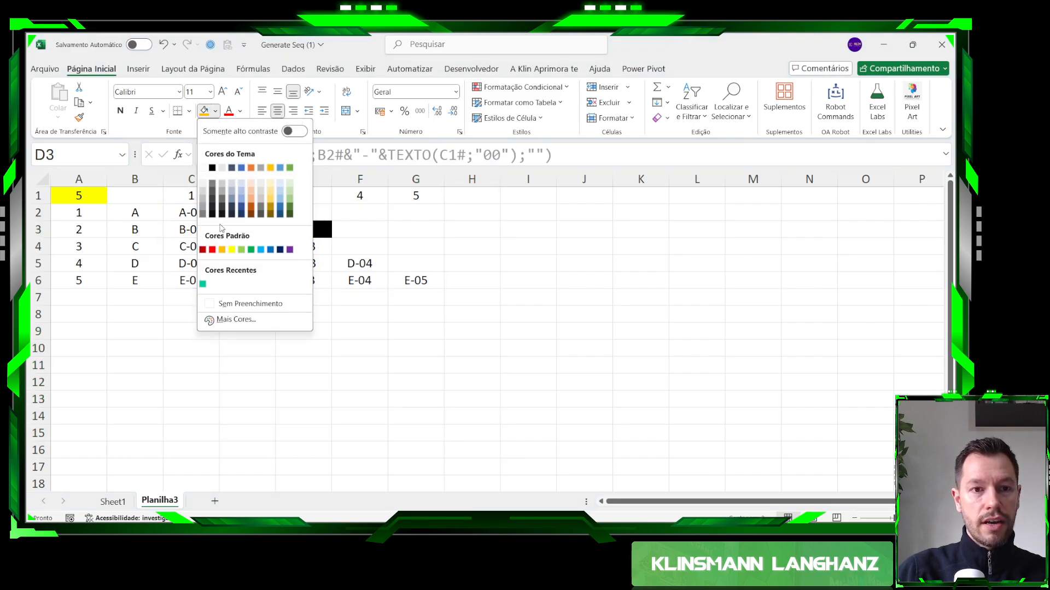
{"action": "left_click", "coordinate": [216, 302]}
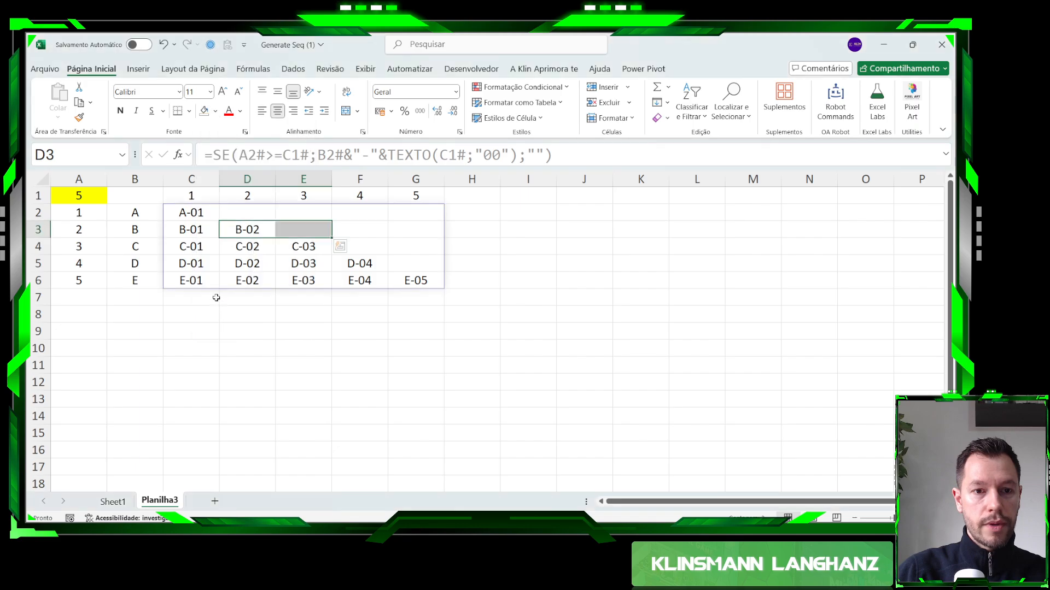
{"action": "left_click", "coordinate": [353, 332]}
Set the row count in A1 to 3 and check the formula in C2.
{"action": "left_click", "coordinate": [72, 195]}
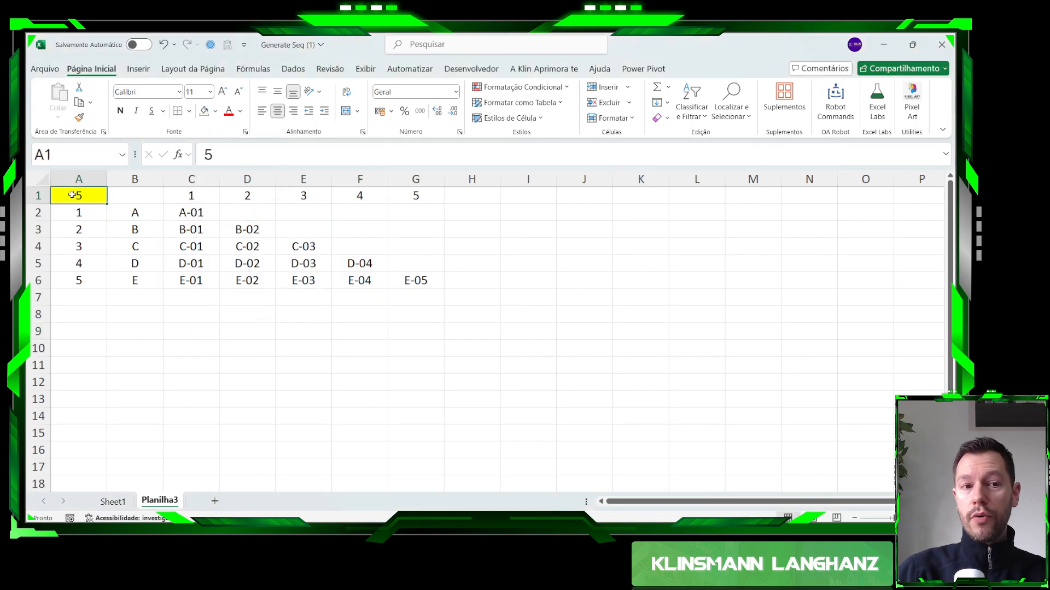
{"action": "type", "text": "3"}
{"action": "key", "text": "Return"}
{"action": "left_click", "coordinate": [192, 213]}
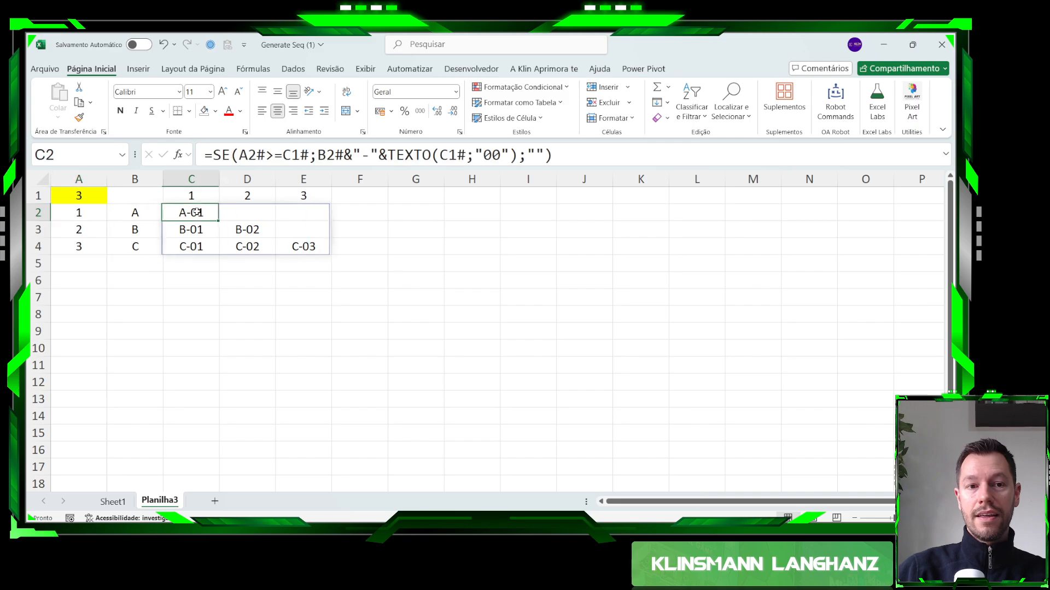
Set the row count in A1 to 15 and check the sequence across to its last column.
{"action": "left_click", "coordinate": [86, 197]}
{"action": "type", "text": "15"}
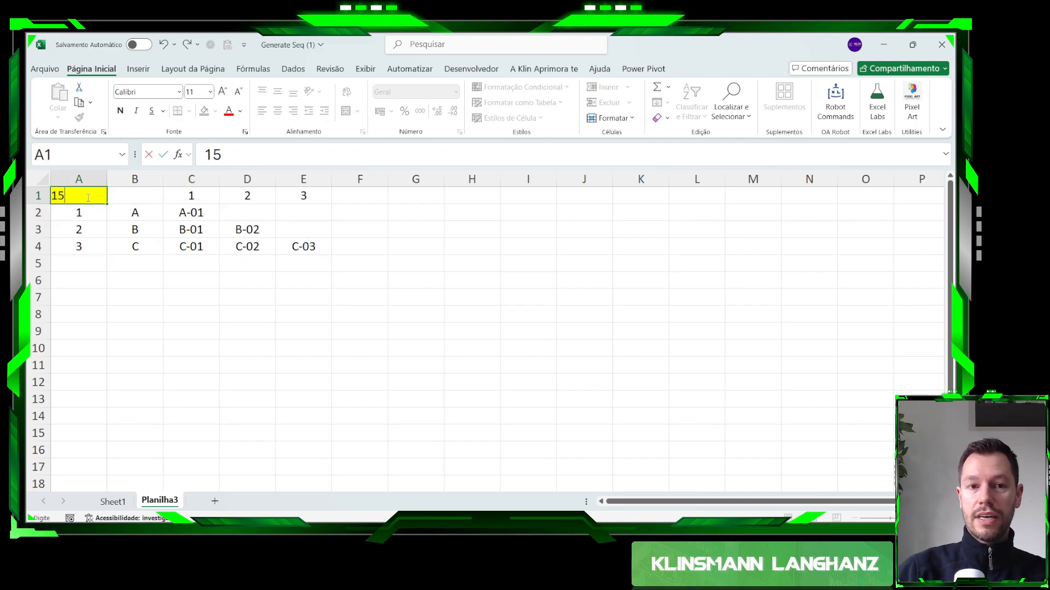
{"action": "key", "text": "Return"}
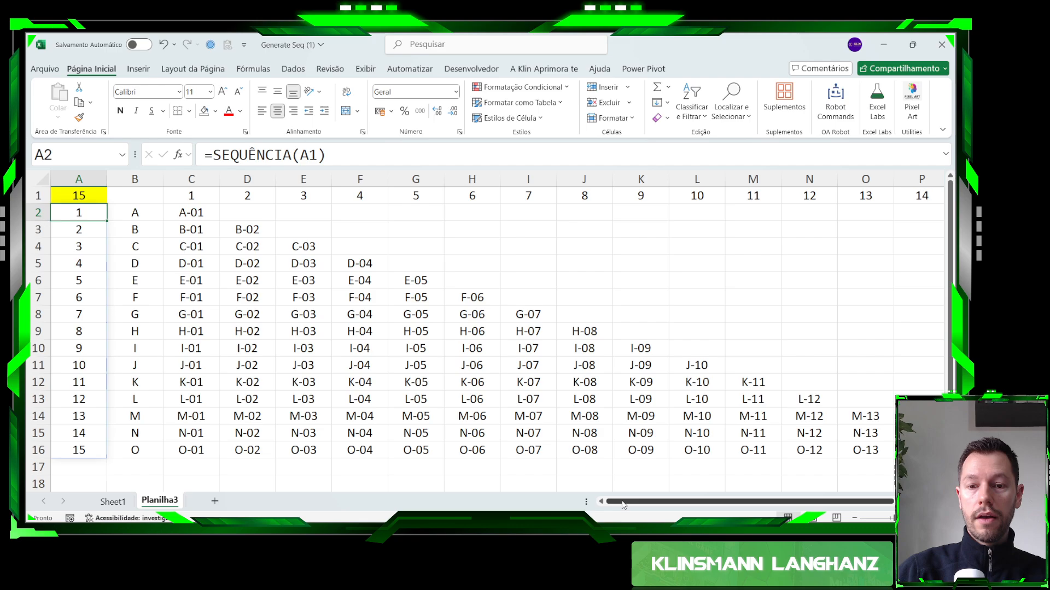
{"action": "left_click_drag", "start_coordinate": [686, 501], "coordinate": [727, 501]}
{"action": "left_click", "coordinate": [813, 433]}
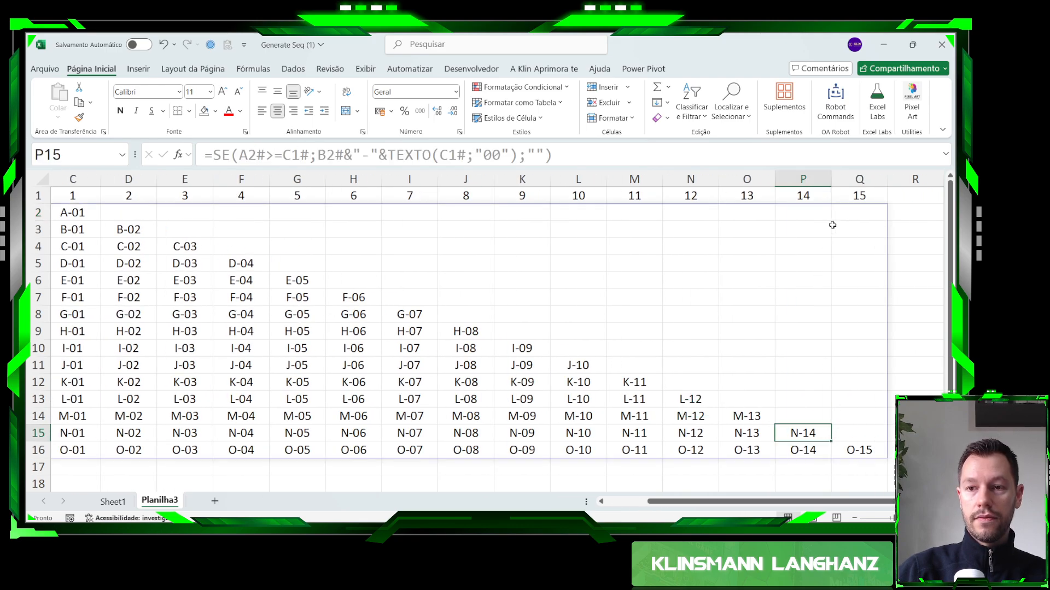
{"action": "left_click_drag", "start_coordinate": [749, 501], "coordinate": [708, 501]}
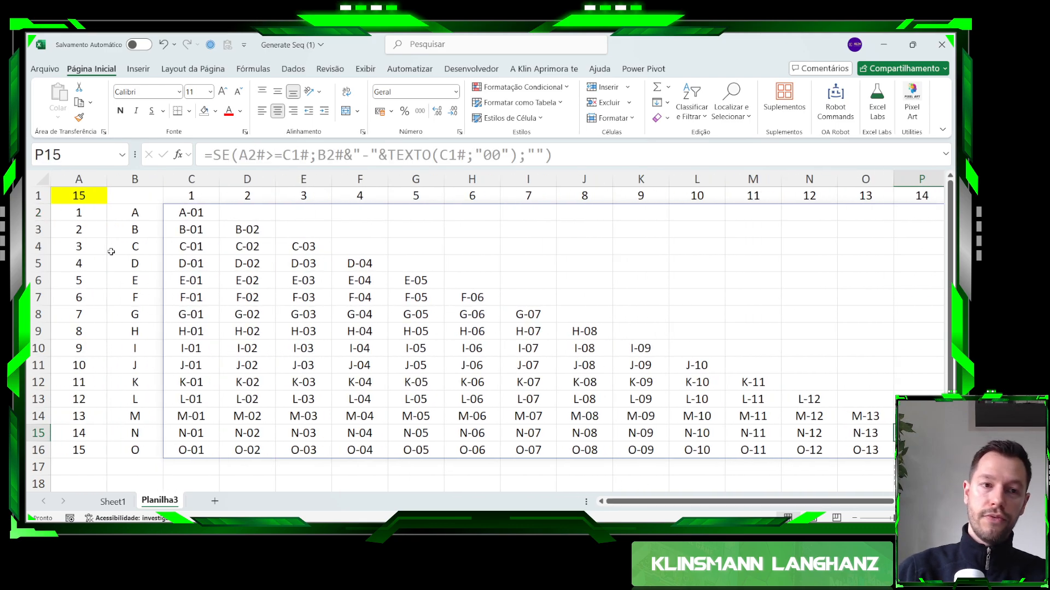
Set the row count in A1 to 26 and check the sequence down to its last row.
{"action": "left_click", "coordinate": [82, 201]}
{"action": "type", "text": "26"}
{"action": "key", "text": "Return"}
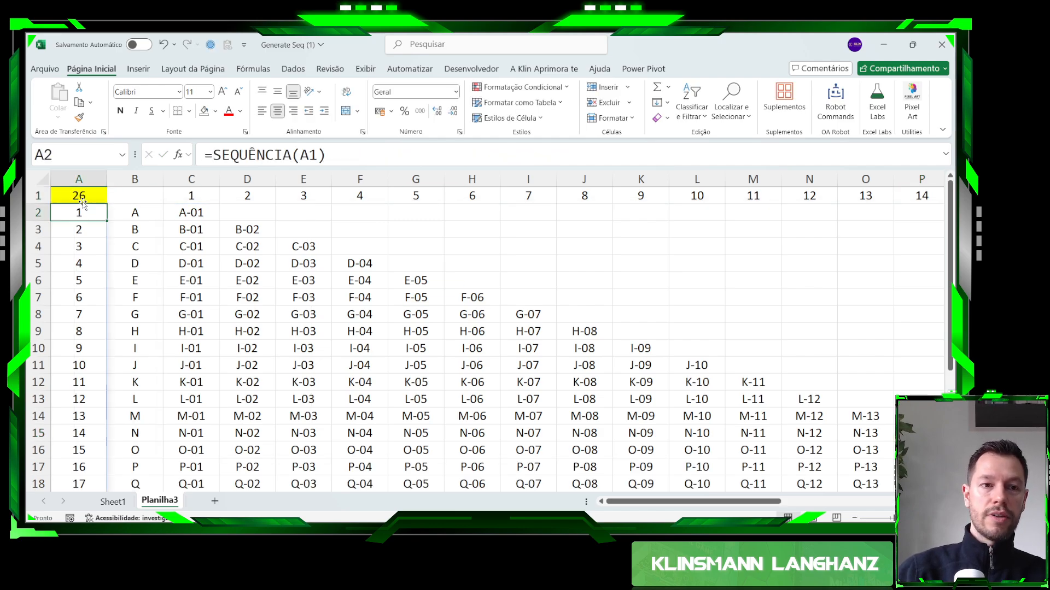
{"action": "scroll", "coordinate": [373, 292], "scroll_direction": "down", "scroll_amount": 7}
{"action": "scroll", "coordinate": [426, 342], "scroll_direction": "up", "scroll_amount": 2}
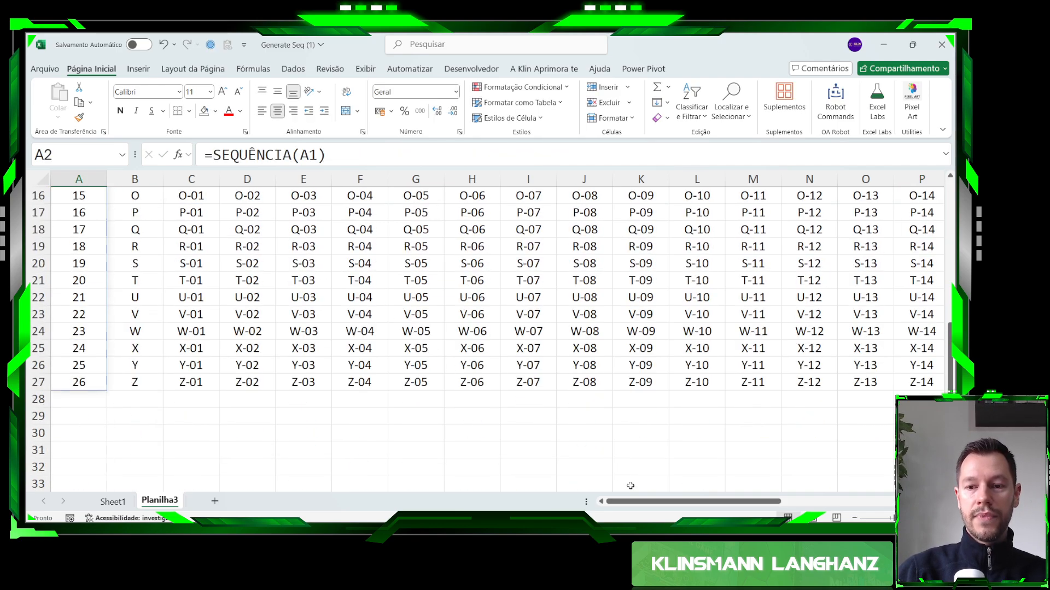
{"action": "left_click_drag", "start_coordinate": [663, 502], "coordinate": [543, 485]}
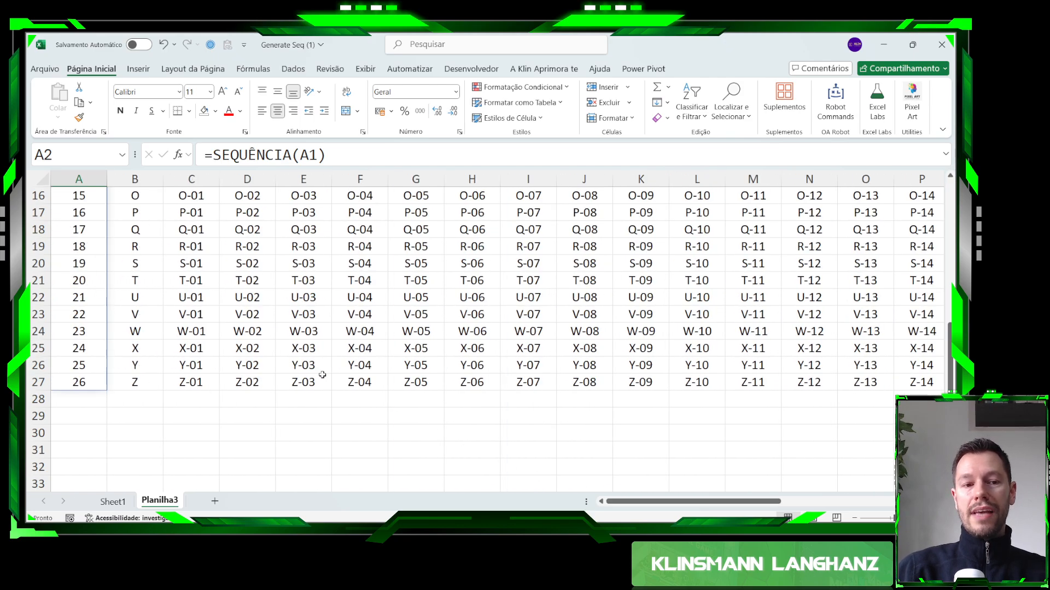
{"action": "scroll", "coordinate": [276, 343], "scroll_direction": "up", "scroll_amount": 5}
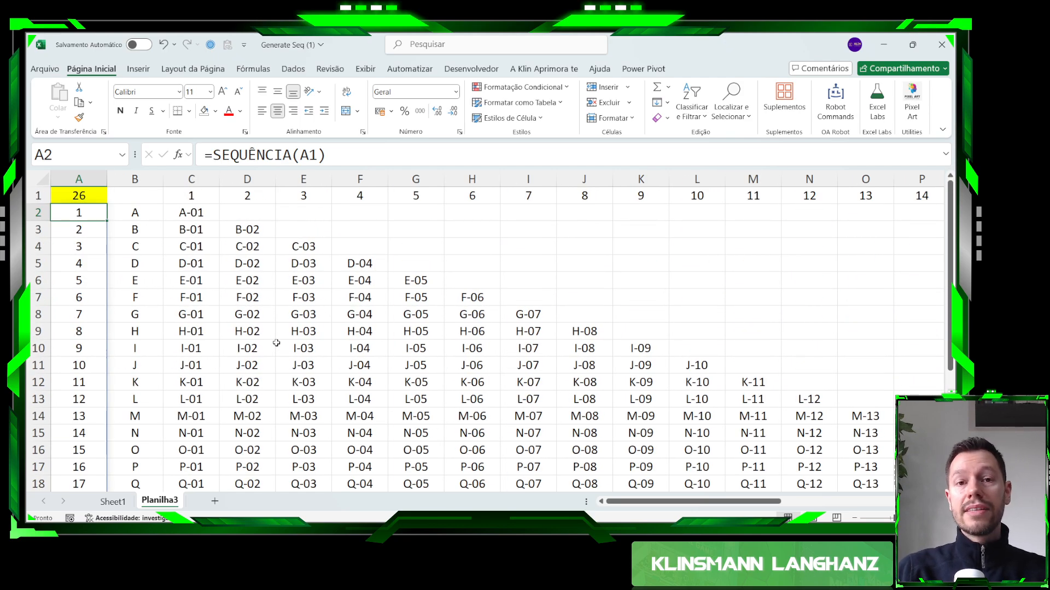
Set the row count in A1 to 30 and inspect the characters in B28:B31 and the final entry in AF31.
{"action": "left_click", "coordinate": [77, 195]}
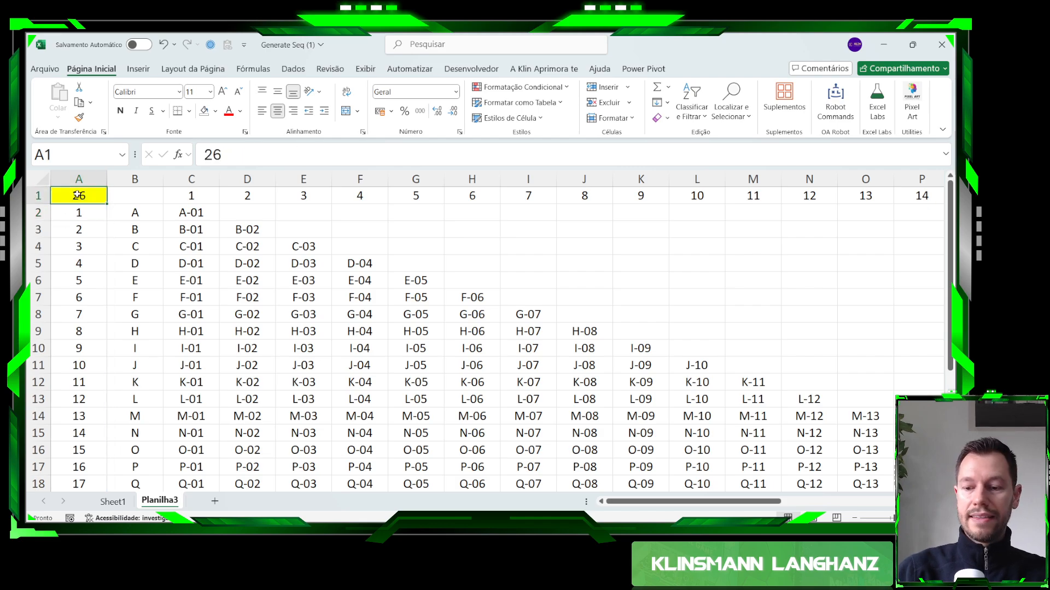
{"action": "type", "text": "30"}
{"action": "key", "text": "Return"}
{"action": "scroll", "coordinate": [144, 339], "scroll_direction": "down", "scroll_amount": 5}
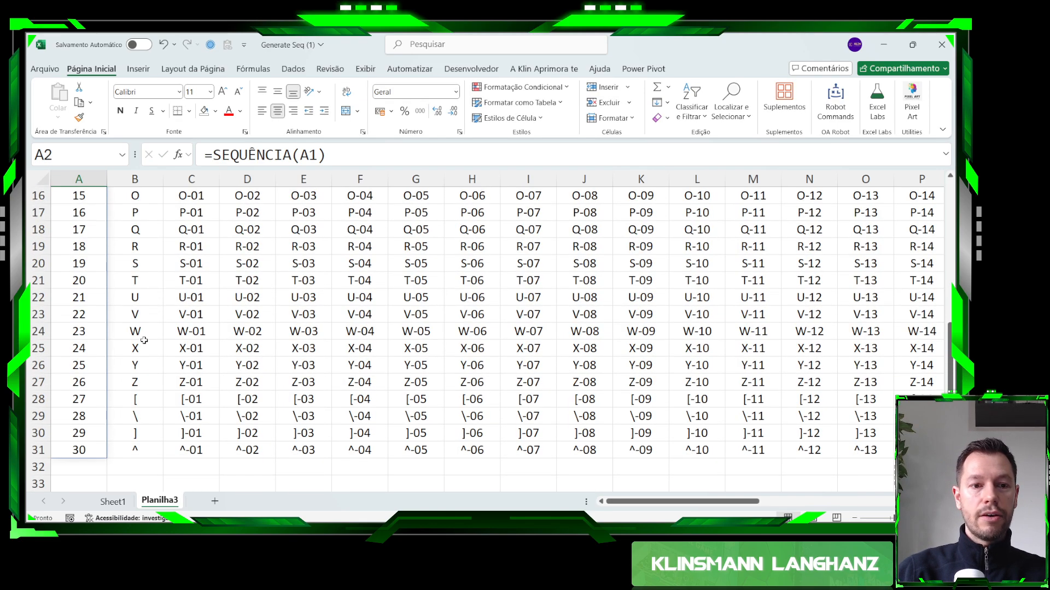
{"action": "scroll", "coordinate": [144, 340], "scroll_direction": "down", "scroll_amount": 1}
{"action": "left_click_drag", "start_coordinate": [135, 350], "coordinate": [153, 395]}
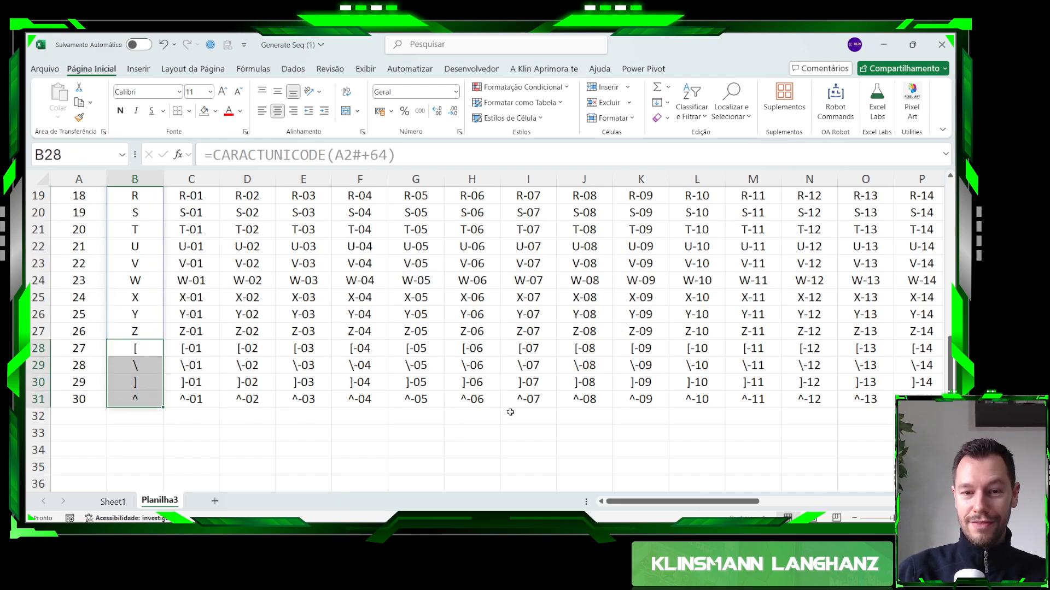
{"action": "left_click_drag", "start_coordinate": [645, 501], "coordinate": [846, 465]}
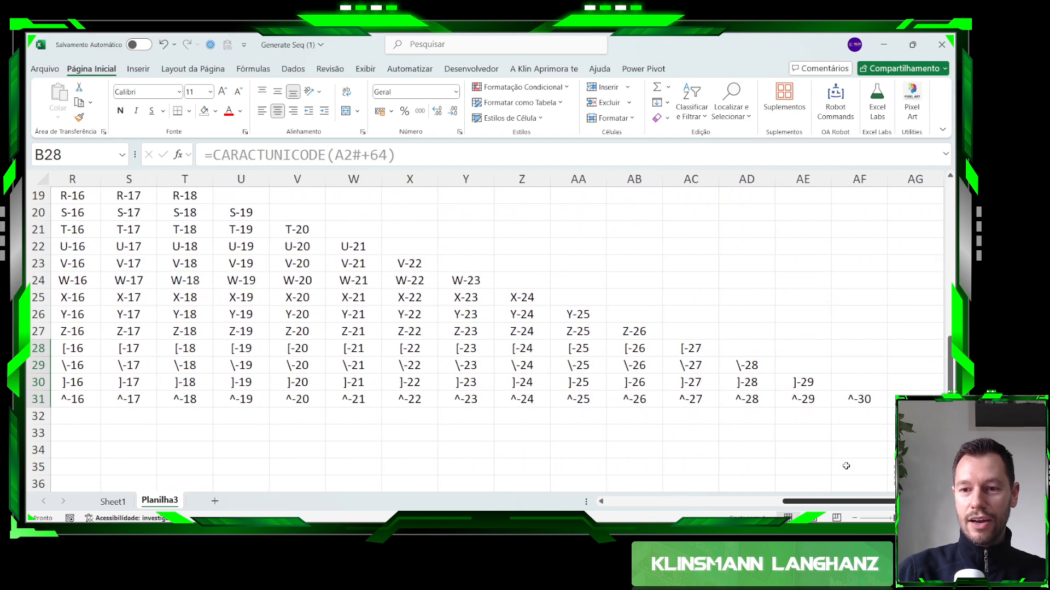
{"action": "left_click", "coordinate": [852, 400]}
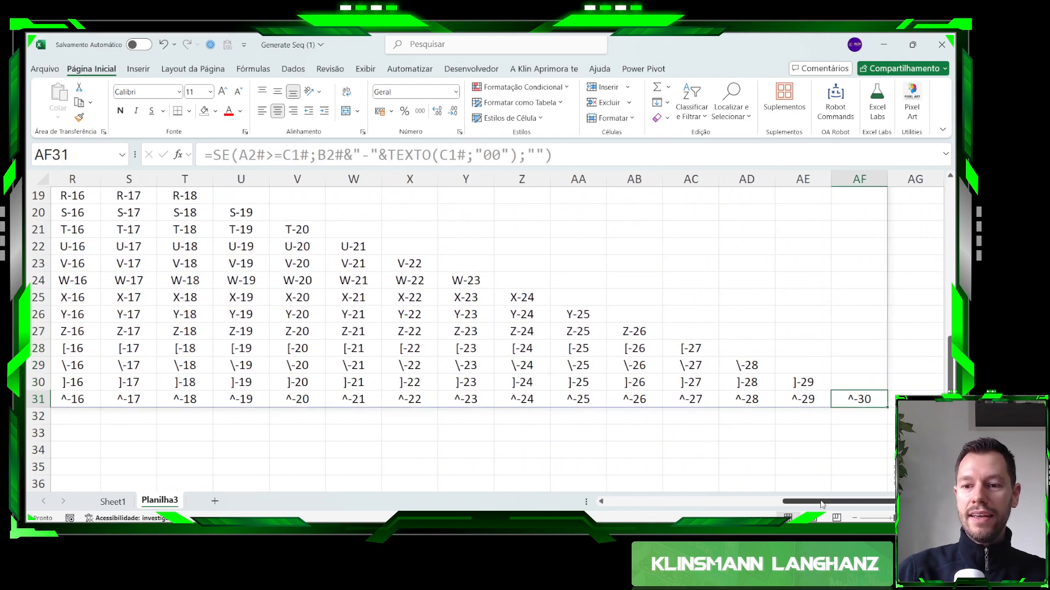
Review the number sequence in column A and the matching characters in column B from the first rows down.
{"action": "left_click_drag", "start_coordinate": [820, 502], "coordinate": [645, 501]}
{"action": "scroll", "coordinate": [58, 341], "scroll_direction": "up", "scroll_amount": 3}
{"action": "scroll", "coordinate": [58, 341], "scroll_direction": "up", "scroll_amount": 3}
{"action": "left_click_drag", "start_coordinate": [79, 195], "coordinate": [82, 331]}
{"action": "left_click_drag", "start_coordinate": [135, 213], "coordinate": [131, 350]}
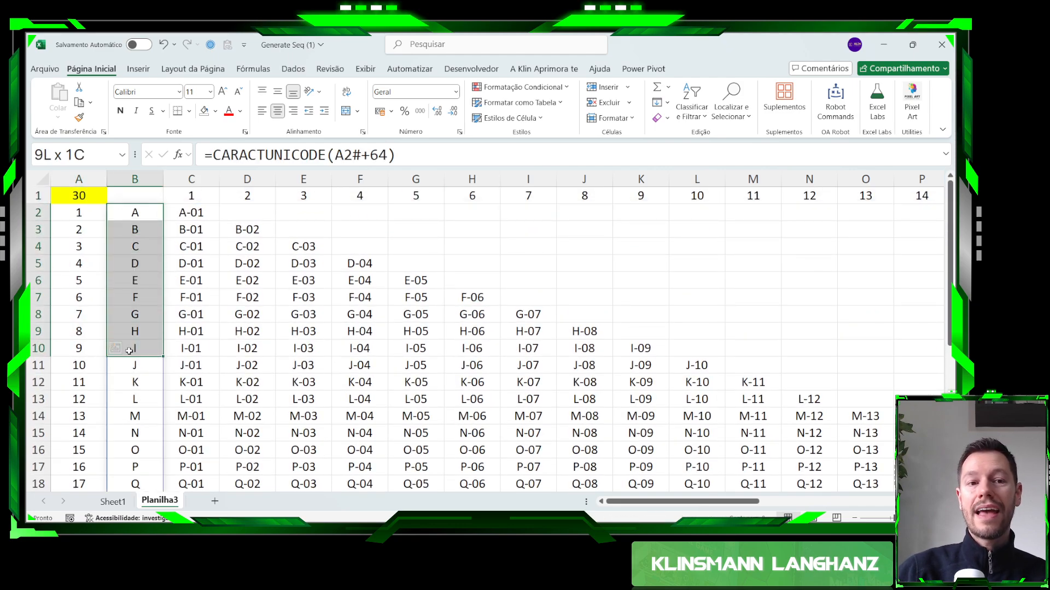
Set the row count in A1 to 50 and check the rows beyond letter Z.
{"action": "left_click", "coordinate": [87, 196]}
{"action": "left_click", "coordinate": [82, 213]}
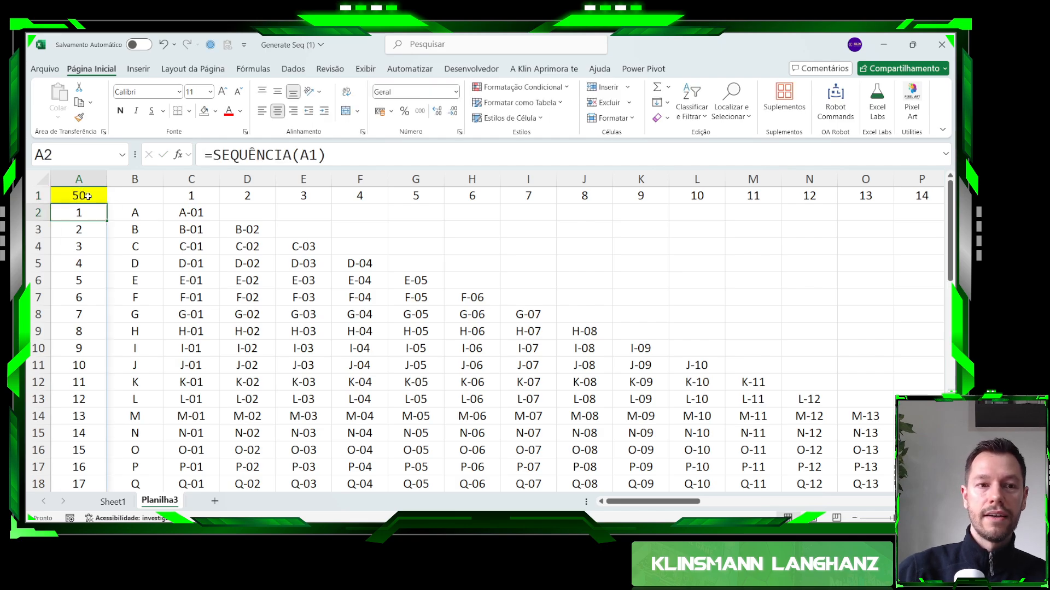
{"action": "scroll", "coordinate": [95, 263], "scroll_direction": "down", "scroll_amount": 7}
{"action": "scroll", "coordinate": [98, 267], "scroll_direction": "down", "scroll_amount": 2}
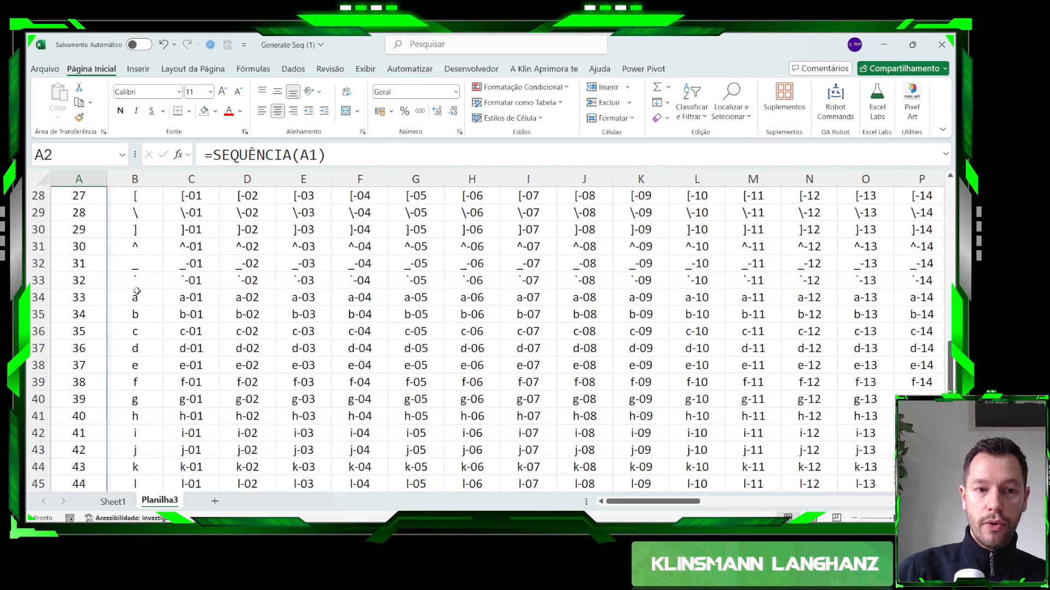
Examine the lowercase letters starting in B34 and compare the first one with its sequence number in A34.
{"action": "left_click", "coordinate": [136, 294]}
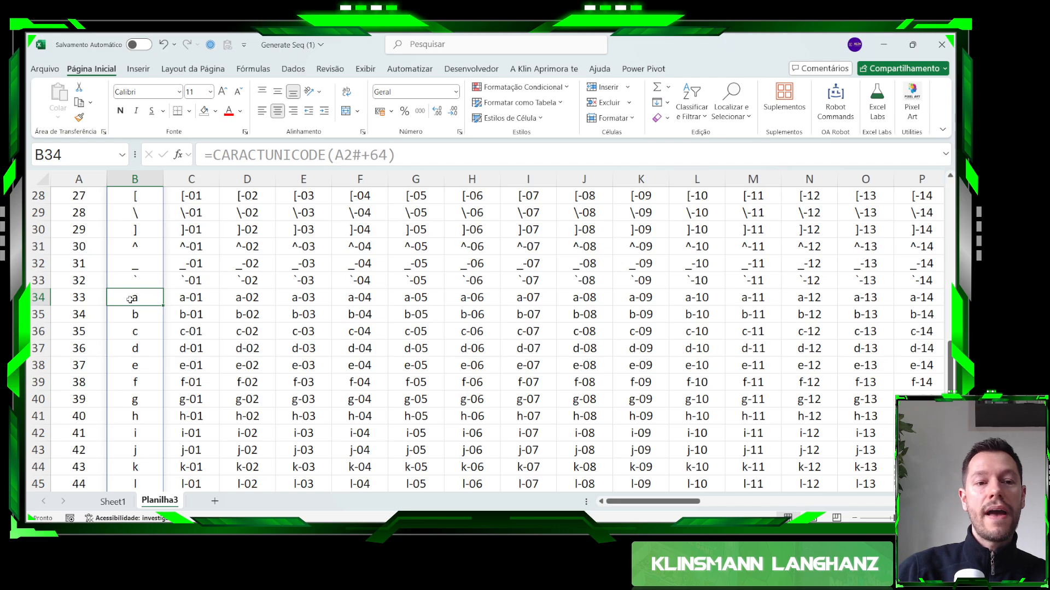
{"action": "left_click_drag", "start_coordinate": [130, 299], "coordinate": [130, 400]}
{"action": "scroll", "coordinate": [130, 400], "scroll_direction": "down", "scroll_amount": 4}
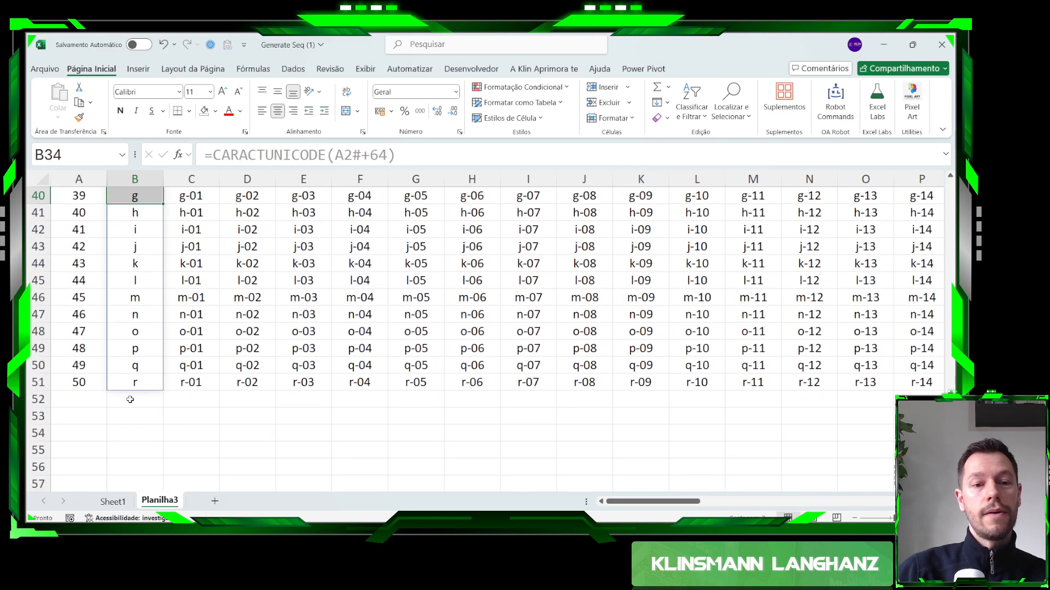
{"action": "scroll", "coordinate": [130, 399], "scroll_direction": "up", "scroll_amount": 4}
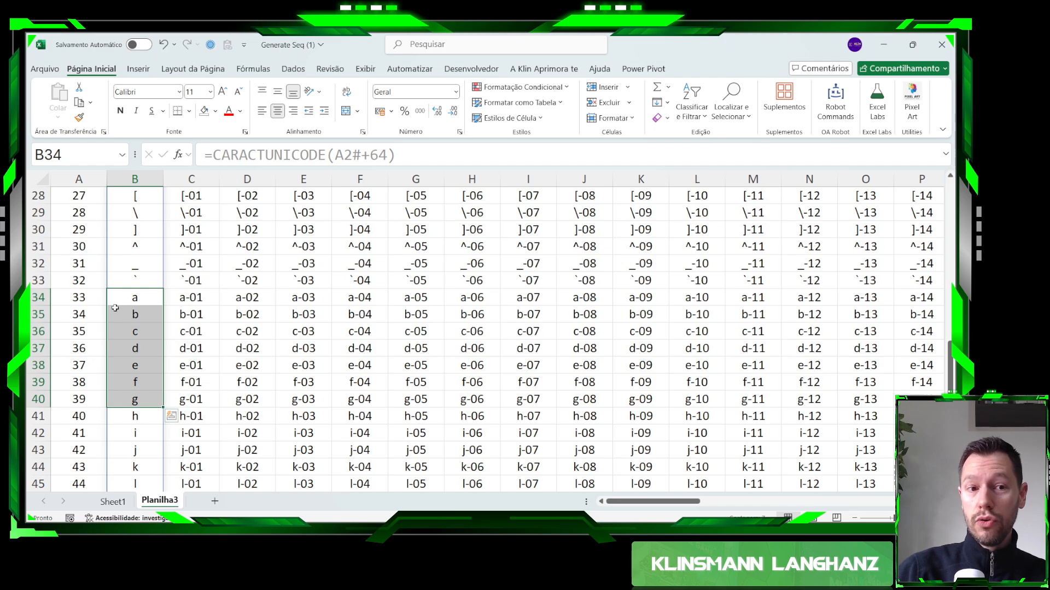
{"action": "left_click", "coordinate": [120, 301]}
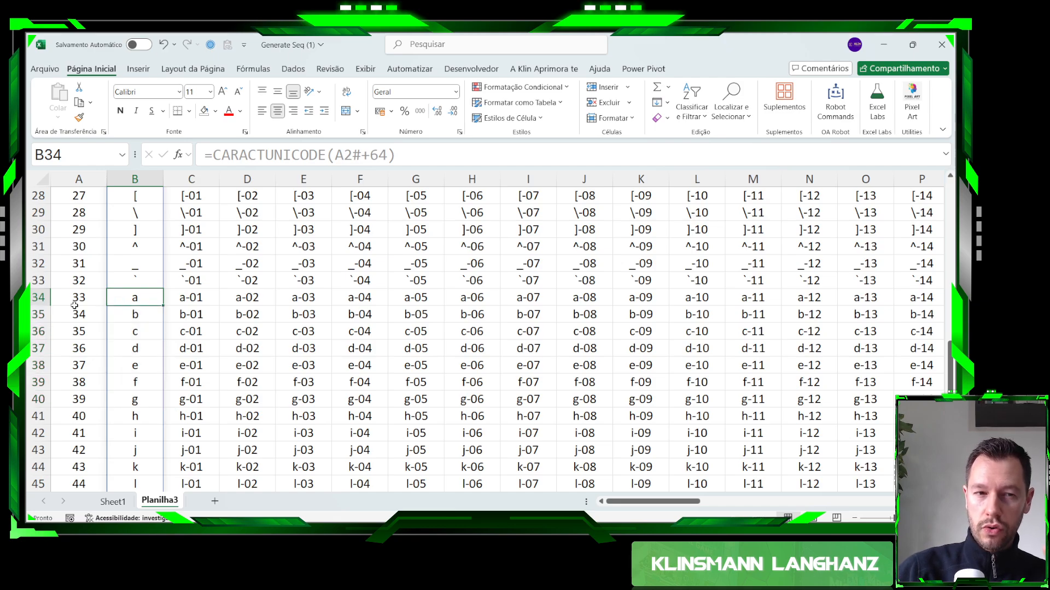
{"action": "left_click_drag", "start_coordinate": [74, 304], "coordinate": [121, 305]}
Set the row count in A1 to 26.
{"action": "scroll", "coordinate": [96, 301], "scroll_direction": "up", "scroll_amount": 9}
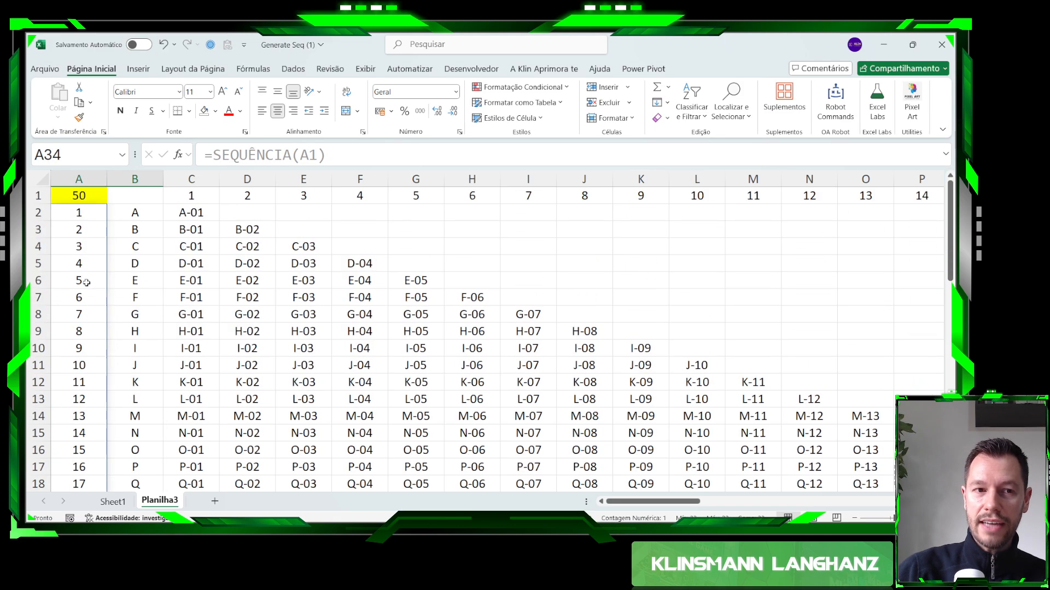
{"action": "left_click", "coordinate": [83, 196]}
{"action": "type", "text": "20"}
{"action": "key", "text": "Return"}
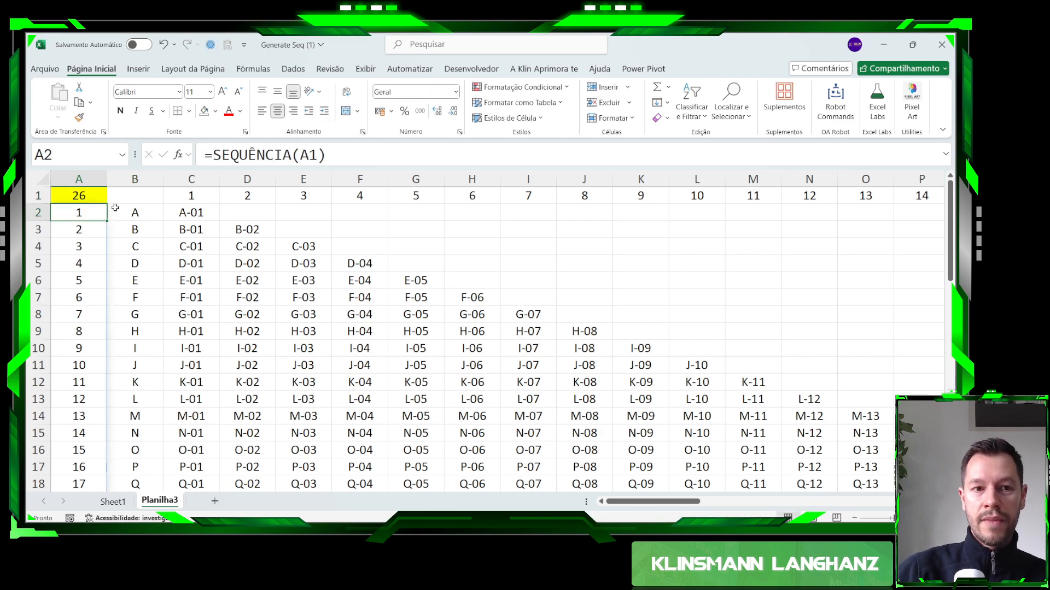
Change the offset in the B2 formula to 96, making it =CARACTUNICODE(A2#+96).
{"action": "left_click", "coordinate": [126, 213]}
{"action": "left_click_drag", "start_coordinate": [371, 155], "coordinate": [380, 155]}
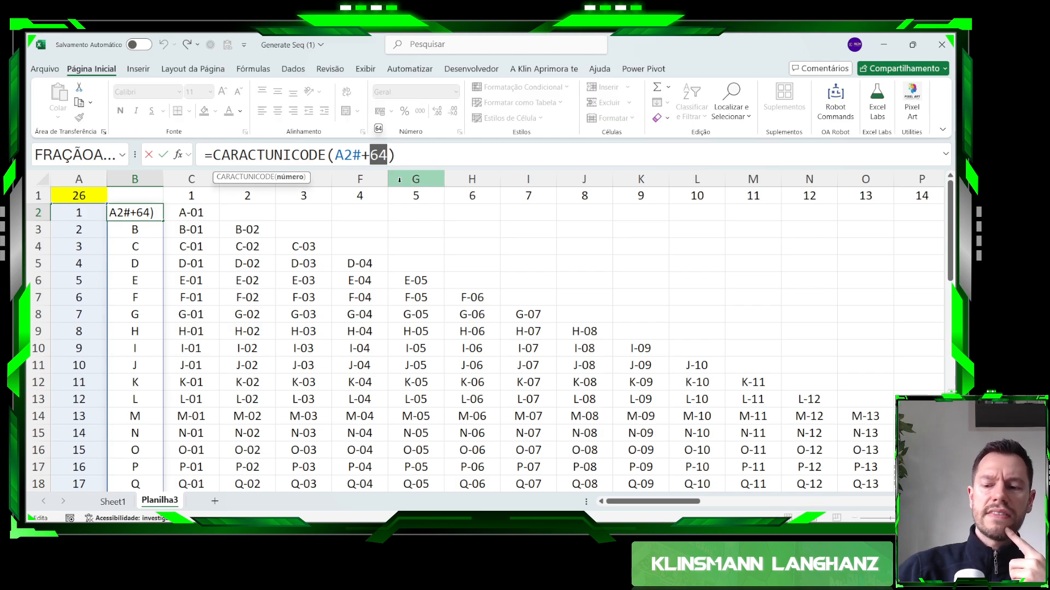
{"action": "type", "text": "96"}
{"action": "key", "text": "Return"}
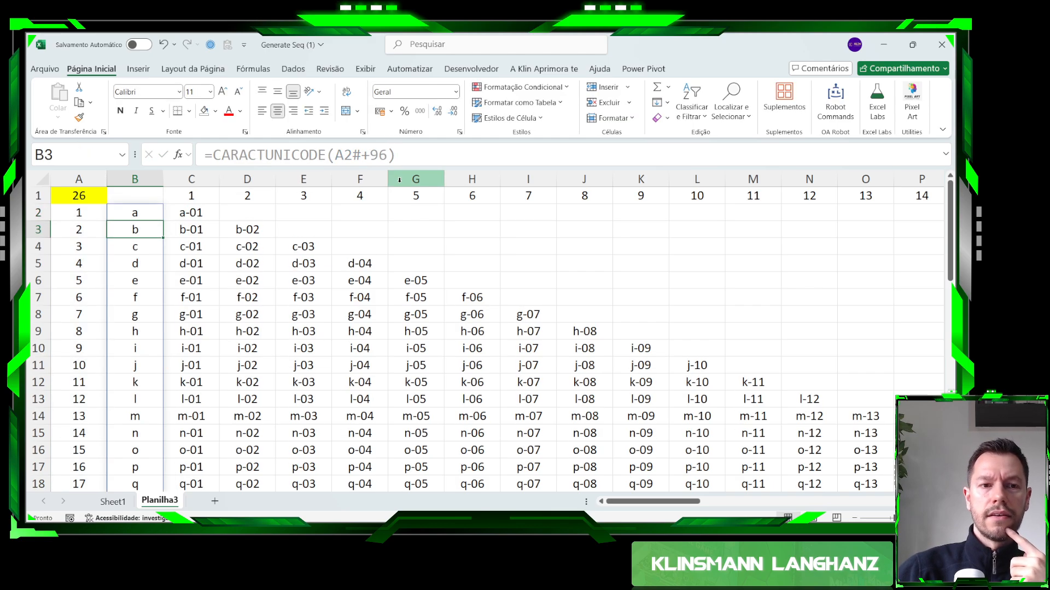
Compare the number in A2 with the letter in B2 and check the lowercase sequence down to its last row.
{"action": "left_click", "coordinate": [136, 212]}
{"action": "left_click_drag", "start_coordinate": [89, 212], "coordinate": [115, 215]}
{"action": "scroll", "coordinate": [93, 235], "scroll_direction": "down", "scroll_amount": 7}
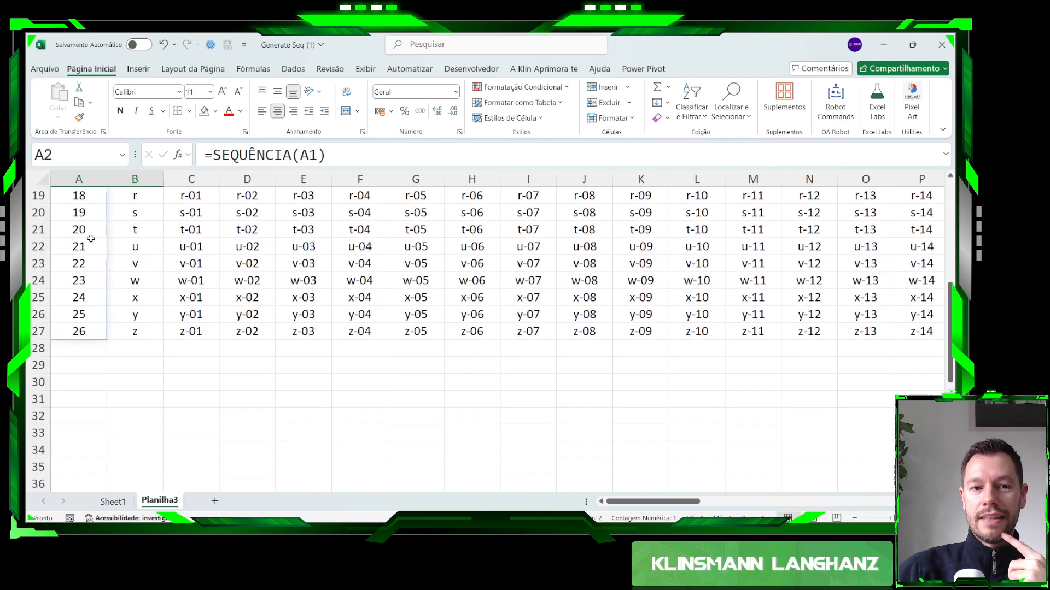
{"action": "scroll", "coordinate": [109, 257], "scroll_direction": "up", "scroll_amount": 7}
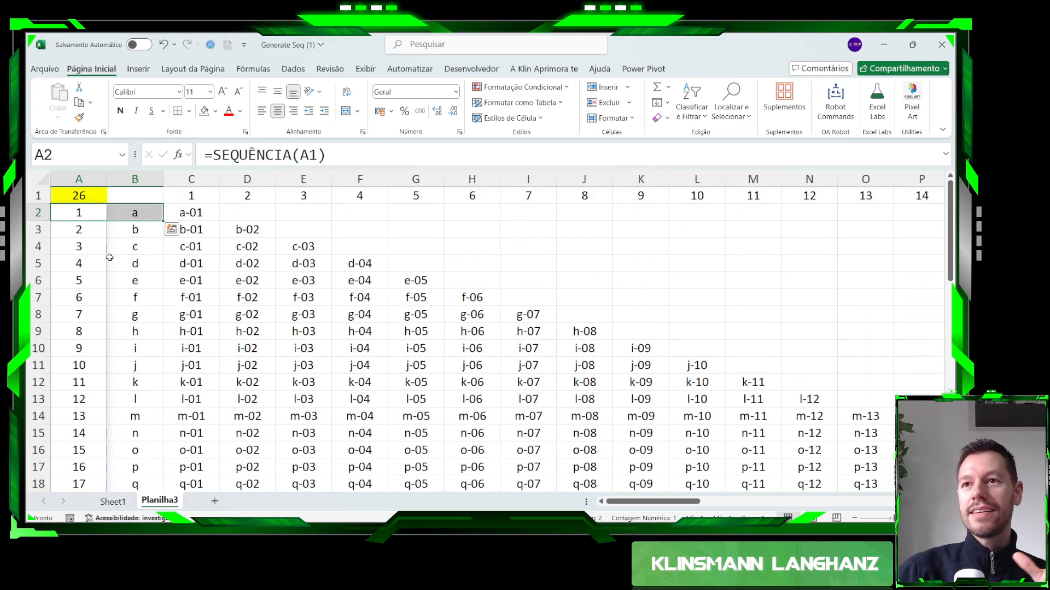
Review the CARACTUNICODE formula in B2 and the SE formula spilled into F6.
{"action": "left_click", "coordinate": [126, 218]}
{"action": "left_click", "coordinate": [288, 156]}
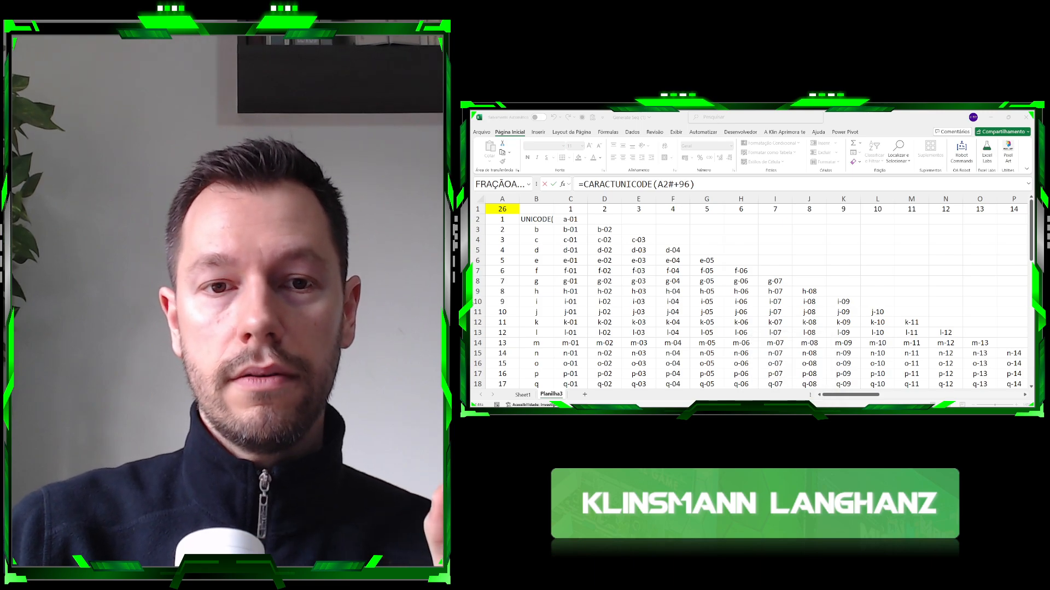
{"action": "key", "text": "Return"}
{"action": "left_click", "coordinate": [660, 260]}
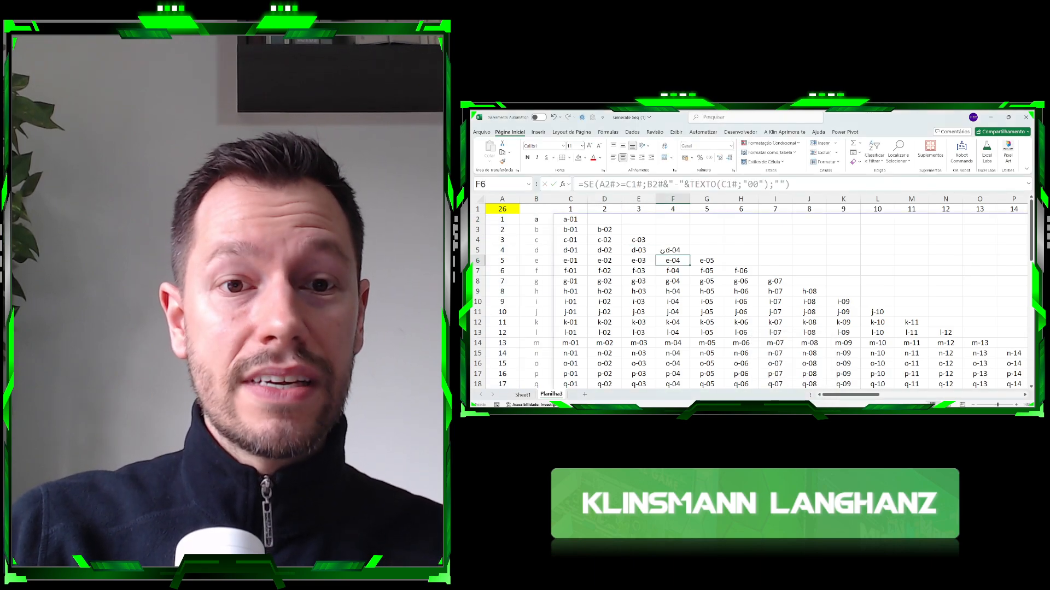
{"action": "left_click", "coordinate": [535, 218]}
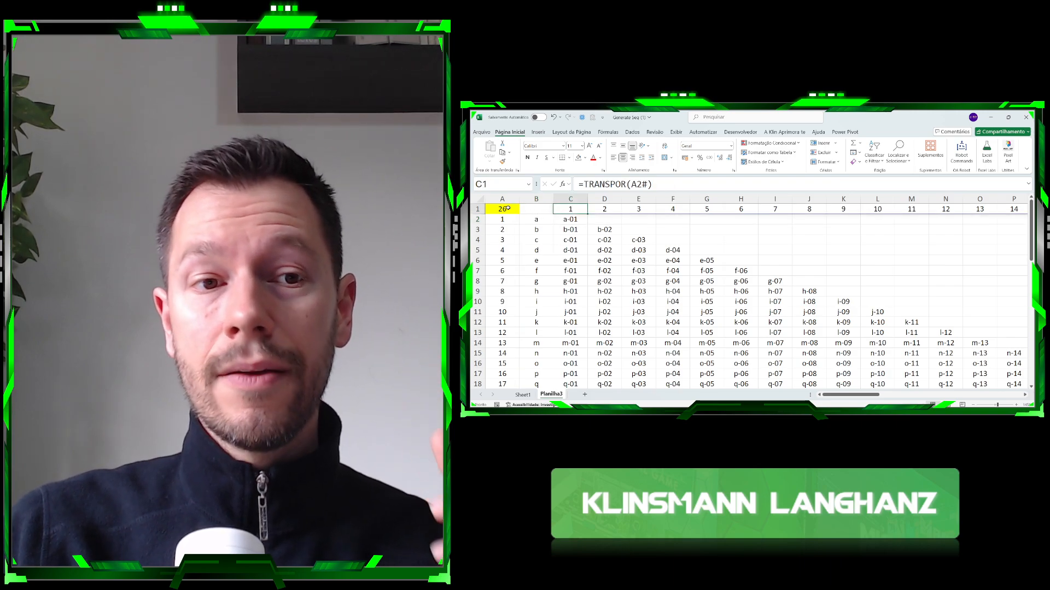
Set the row count in A1 to 6 and check the formulas in C2 and C1.
{"action": "left_click", "coordinate": [507, 208]}
{"action": "type", "text": "6"}
{"action": "key", "text": "Return"}
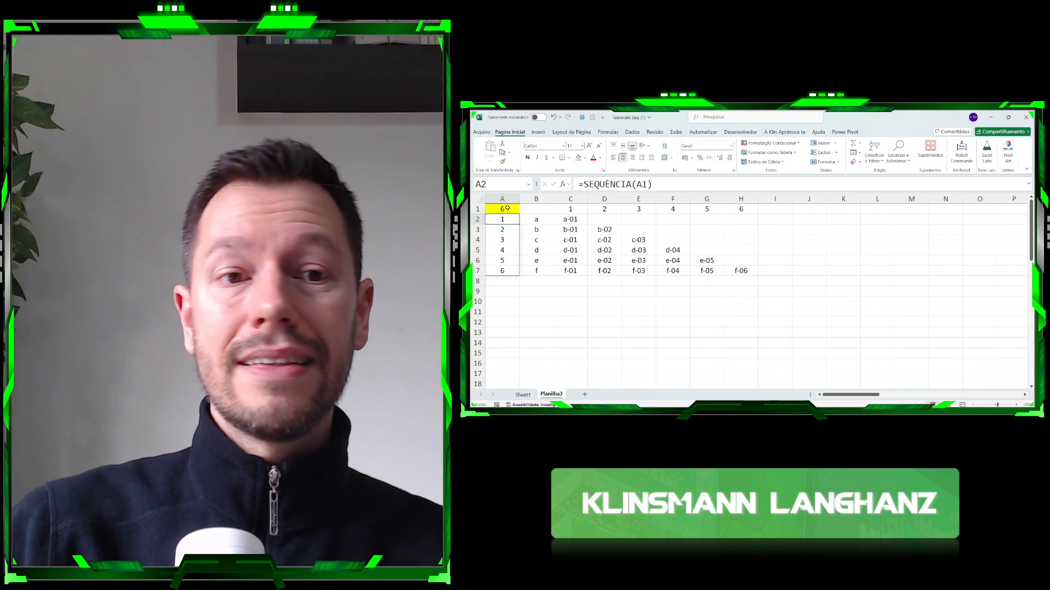
{"action": "left_click", "coordinate": [566, 220]}
{"action": "left_click", "coordinate": [562, 208]}
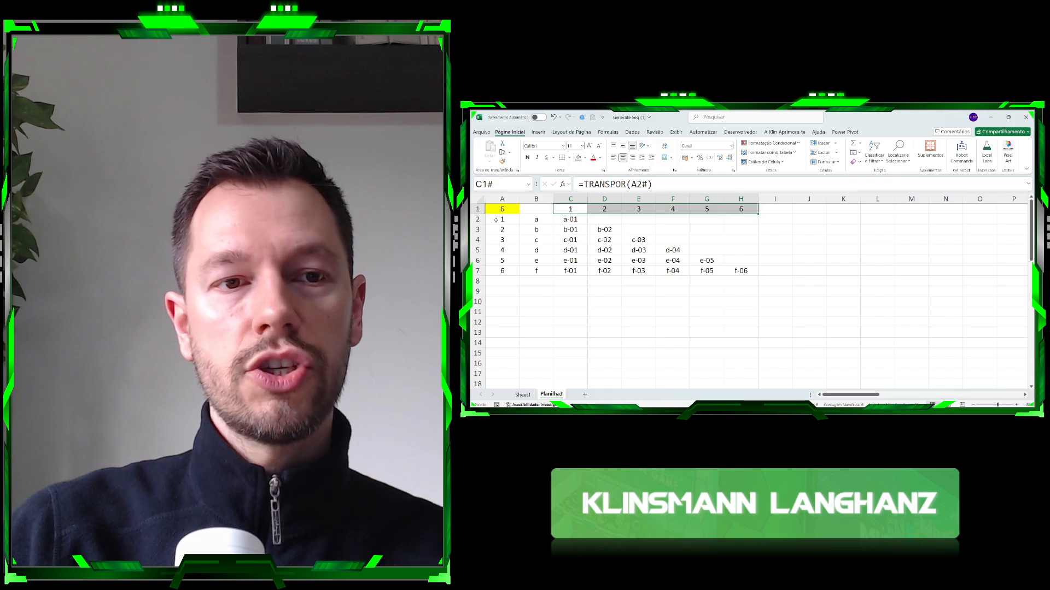
Review the spilled ranges from A2, B2 and C1 and examine how the SE formula in C2 references them.
{"action": "left_click_drag", "start_coordinate": [501, 220], "coordinate": [499, 271]}
{"action": "left_click", "coordinate": [567, 219]}
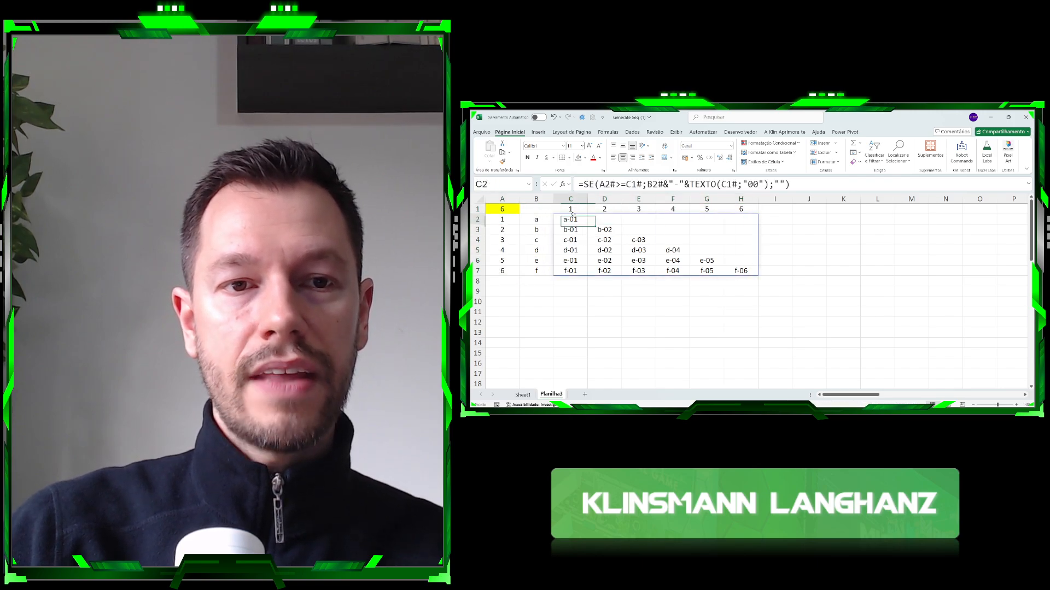
{"action": "left_click_drag", "start_coordinate": [567, 218], "coordinate": [738, 270]}
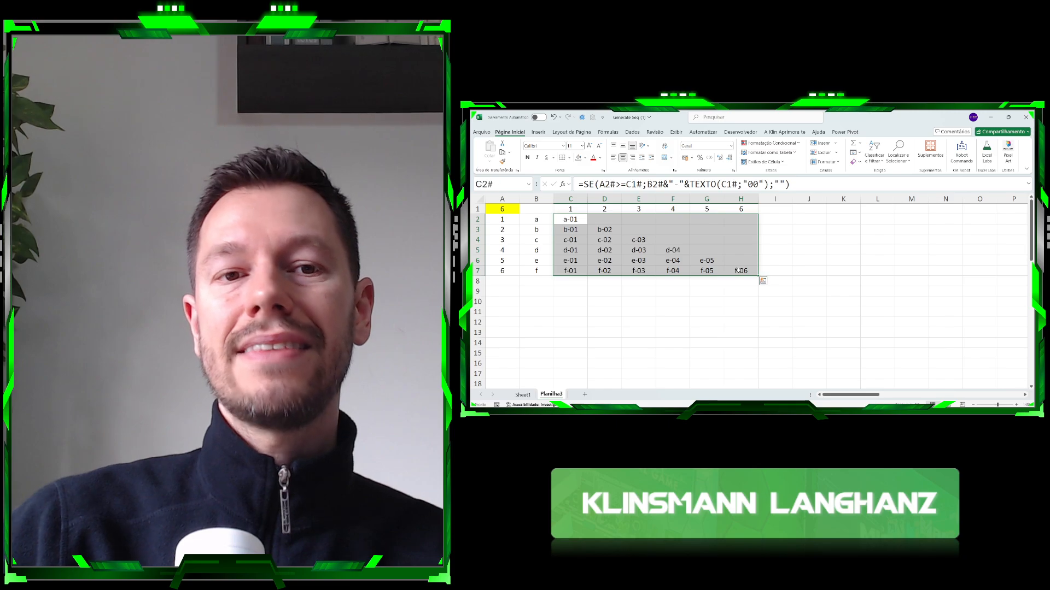
{"action": "left_click_drag", "start_coordinate": [570, 209], "coordinate": [726, 211]}
{"action": "left_click_drag", "start_coordinate": [504, 219], "coordinate": [502, 270]}
{"action": "left_click_drag", "start_coordinate": [535, 220], "coordinate": [536, 271]}
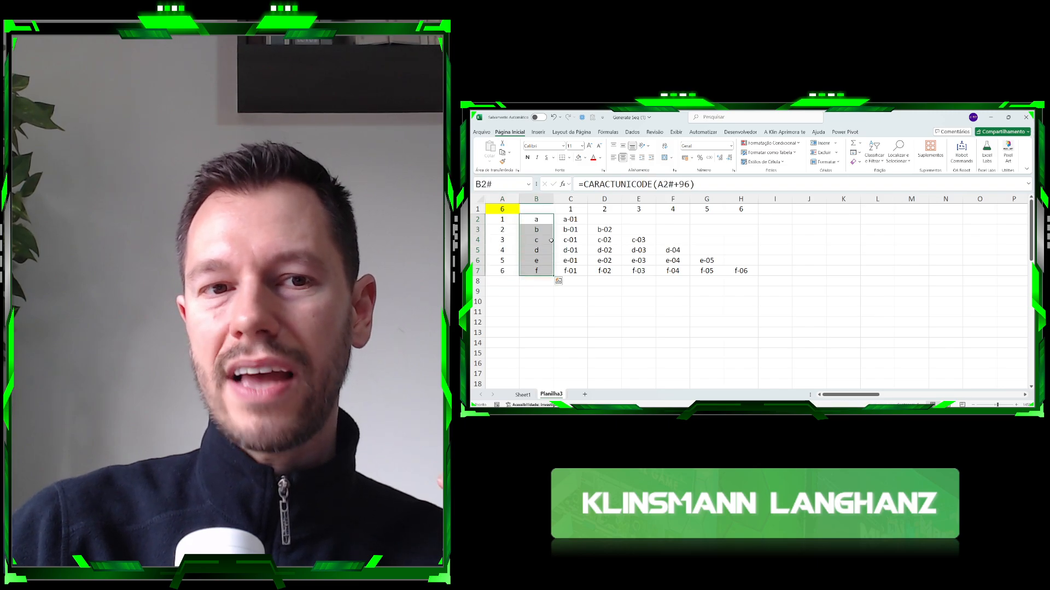
{"action": "left_click", "coordinate": [571, 219]}
{"action": "left_click", "coordinate": [810, 182]}
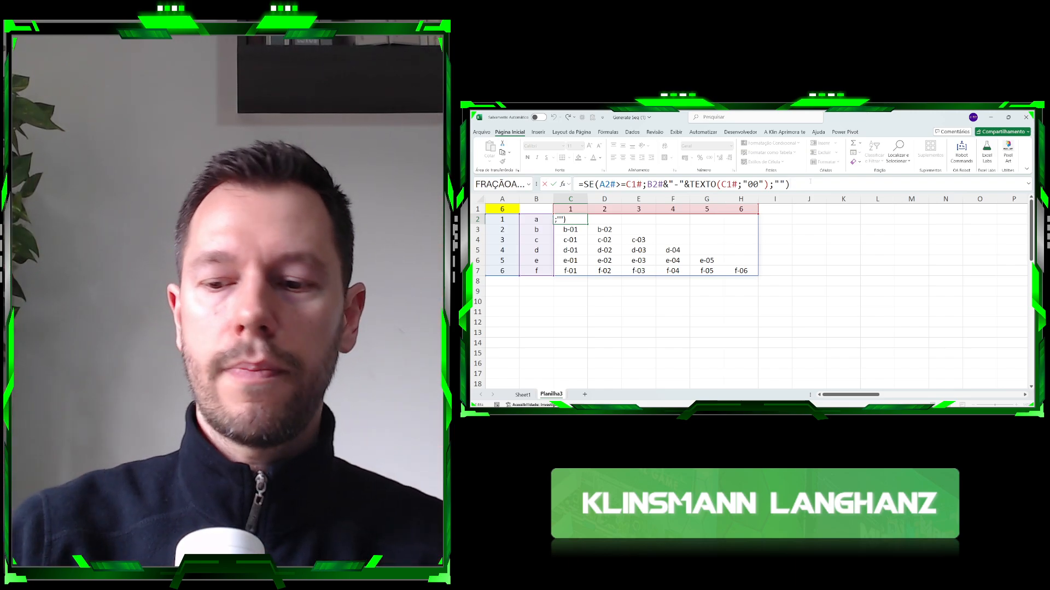
{"action": "key", "text": "Return"}
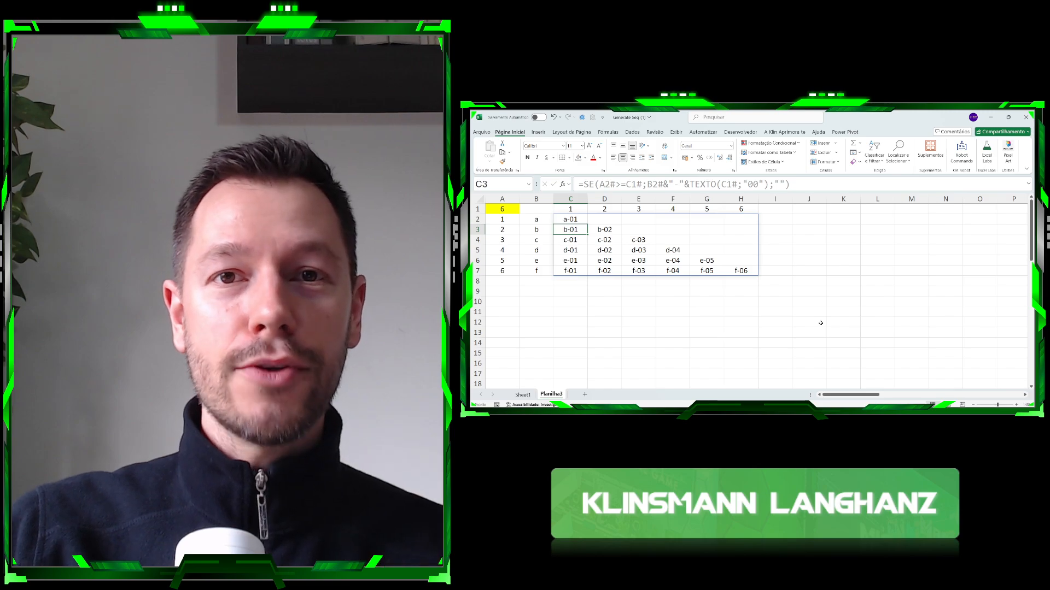
Change the offset in the B2 formula to 64, making it =CARACTUNICODE(A2#+64).
{"action": "left_click", "coordinate": [526, 218]}
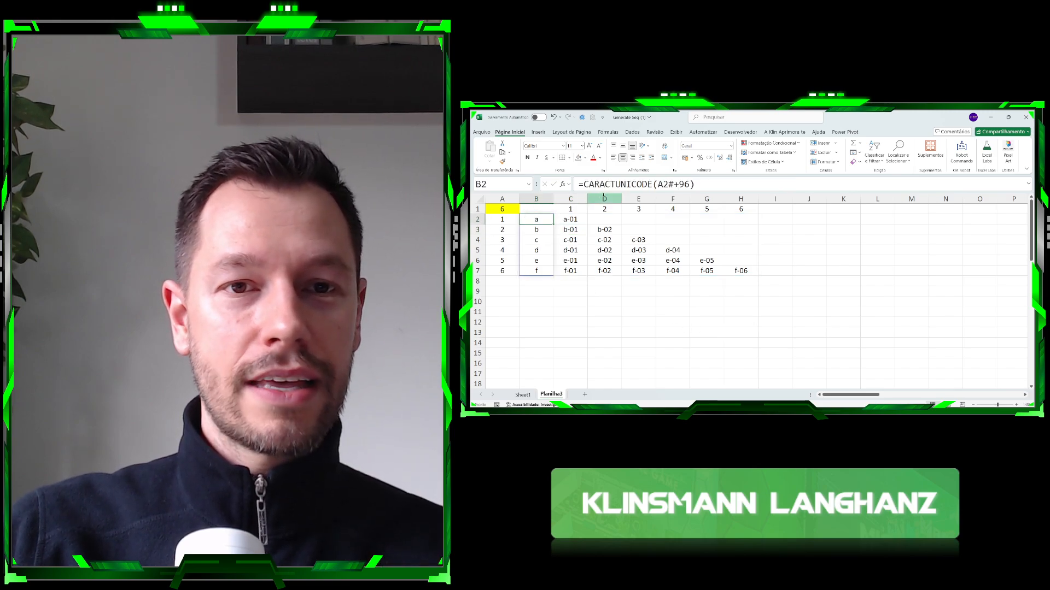
{"action": "left_click", "coordinate": [682, 184]}
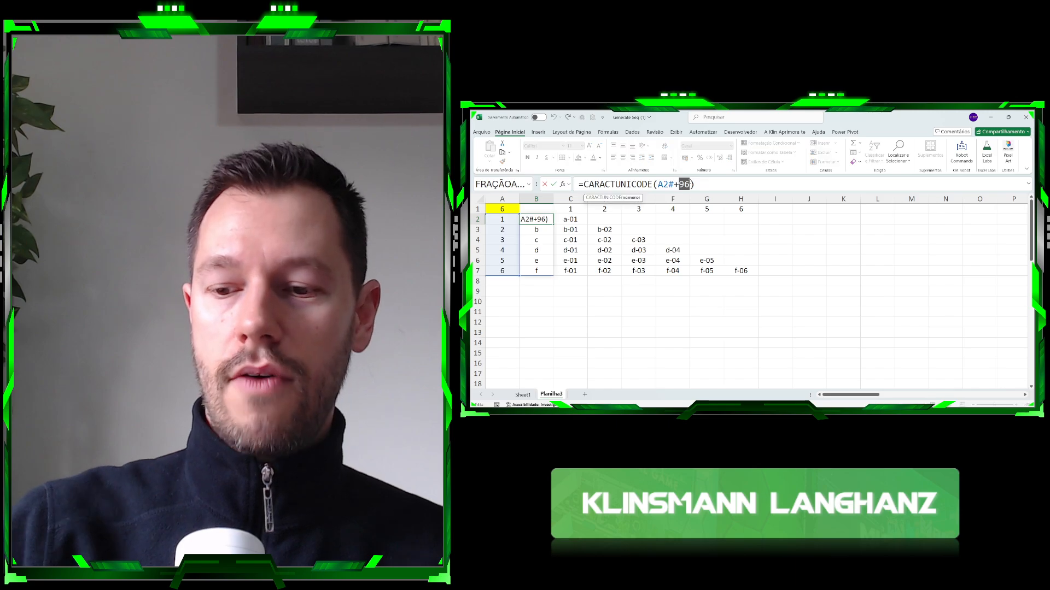
{"action": "type", "text": "64"}
{"action": "key", "text": "Return"}
Set the row count in A1 to 26 and check the full triangular sequence.
{"action": "left_click", "coordinate": [502, 209]}
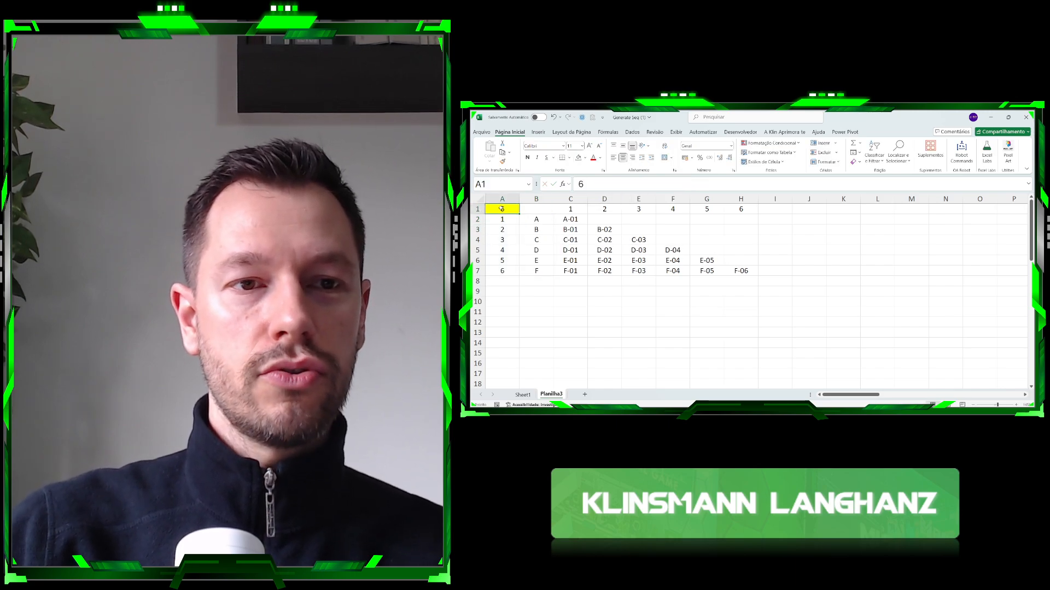
{"action": "type", "text": "26"}
{"action": "key", "text": "Return"}
{"action": "scroll", "coordinate": [560, 277], "scroll_direction": "down", "scroll_amount": 4}
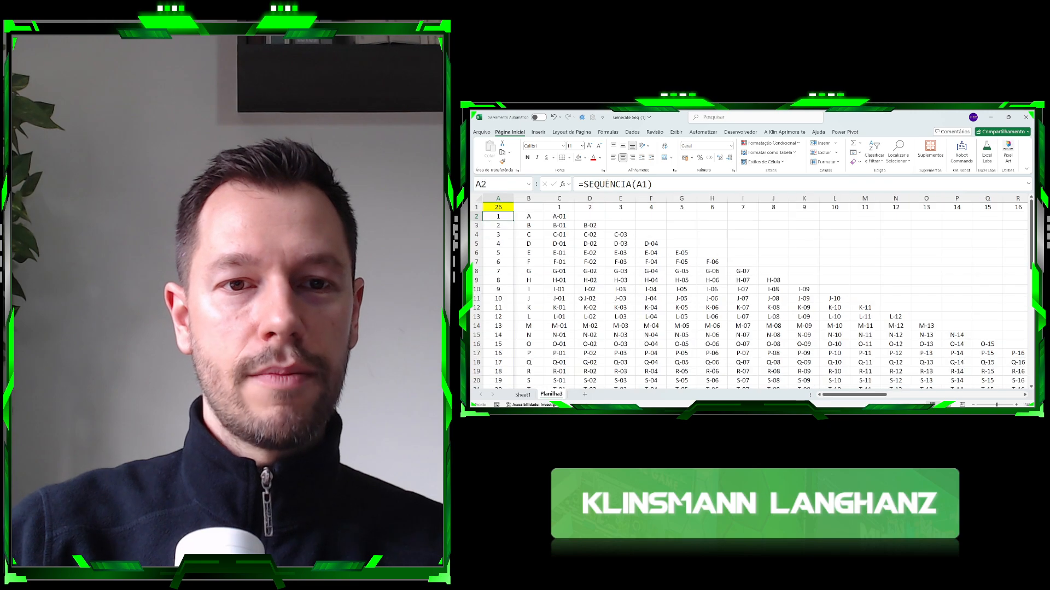
{"action": "scroll", "coordinate": [581, 298], "scroll_direction": "down", "scroll_amount": 2}
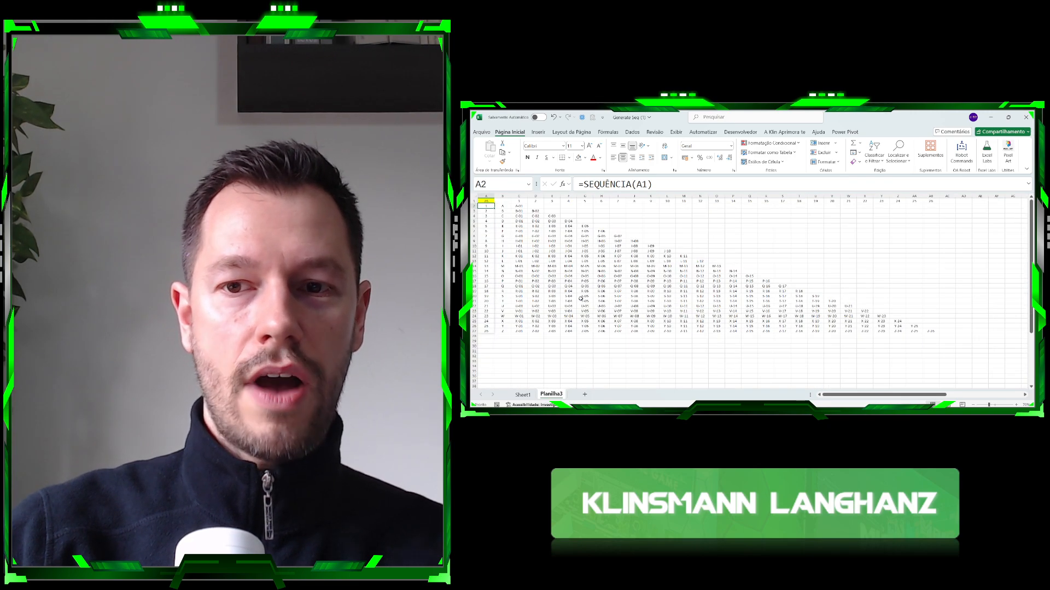
Compare the original A to Z sequence on Sheet1 with the generated one on Planilha3.
{"action": "left_click", "coordinate": [517, 394]}
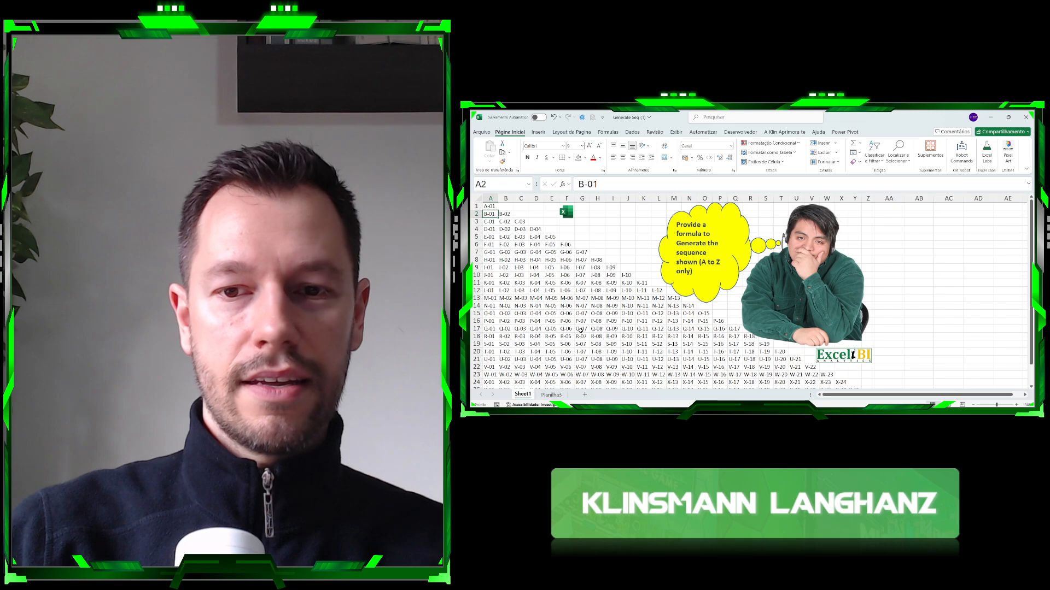
{"action": "scroll", "coordinate": [581, 329], "scroll_direction": "down", "scroll_amount": 2}
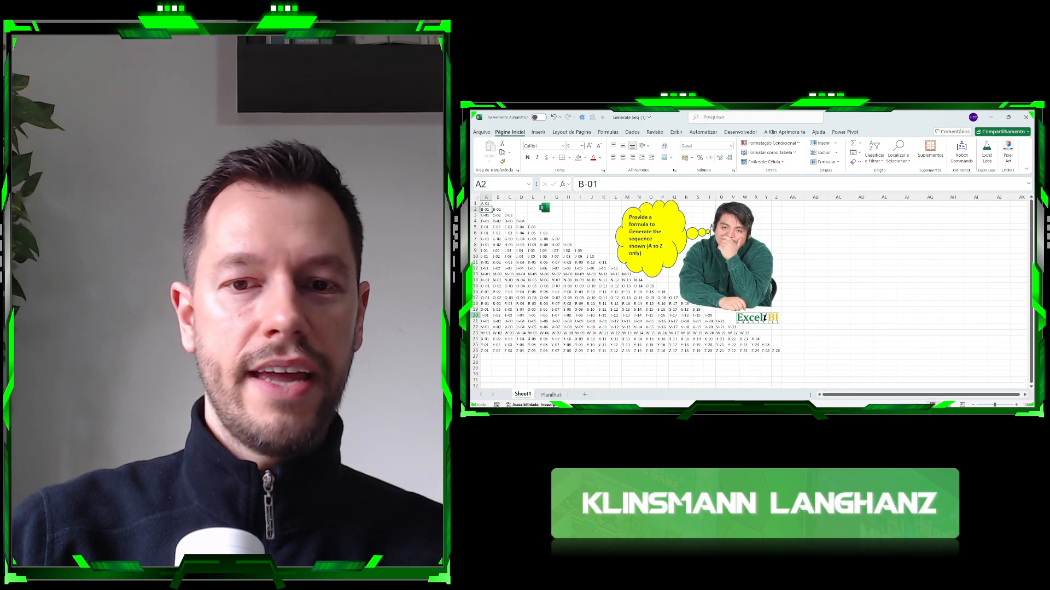
{"action": "left_click", "coordinate": [547, 394]}
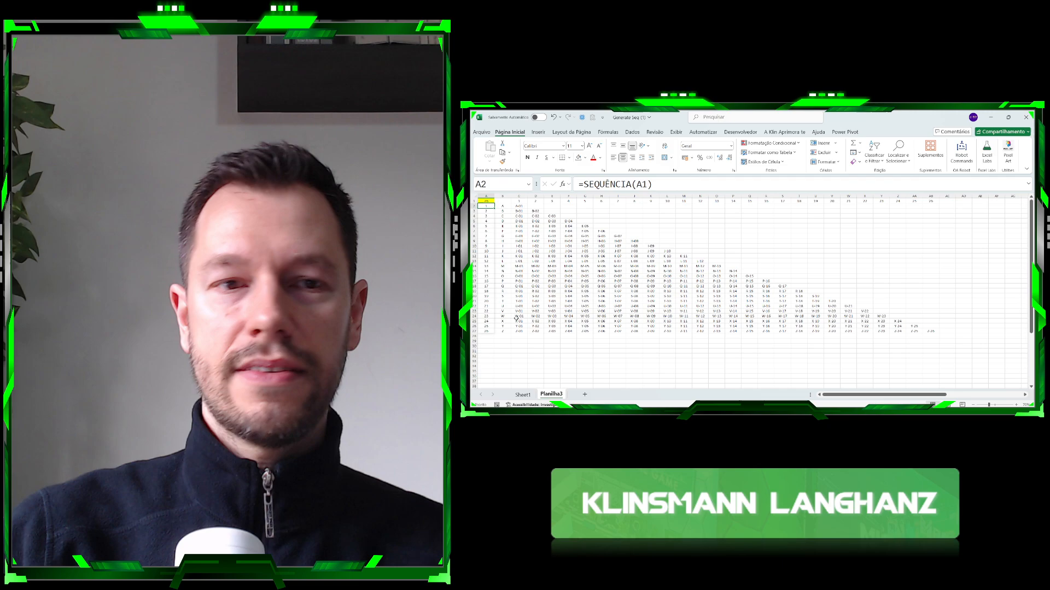